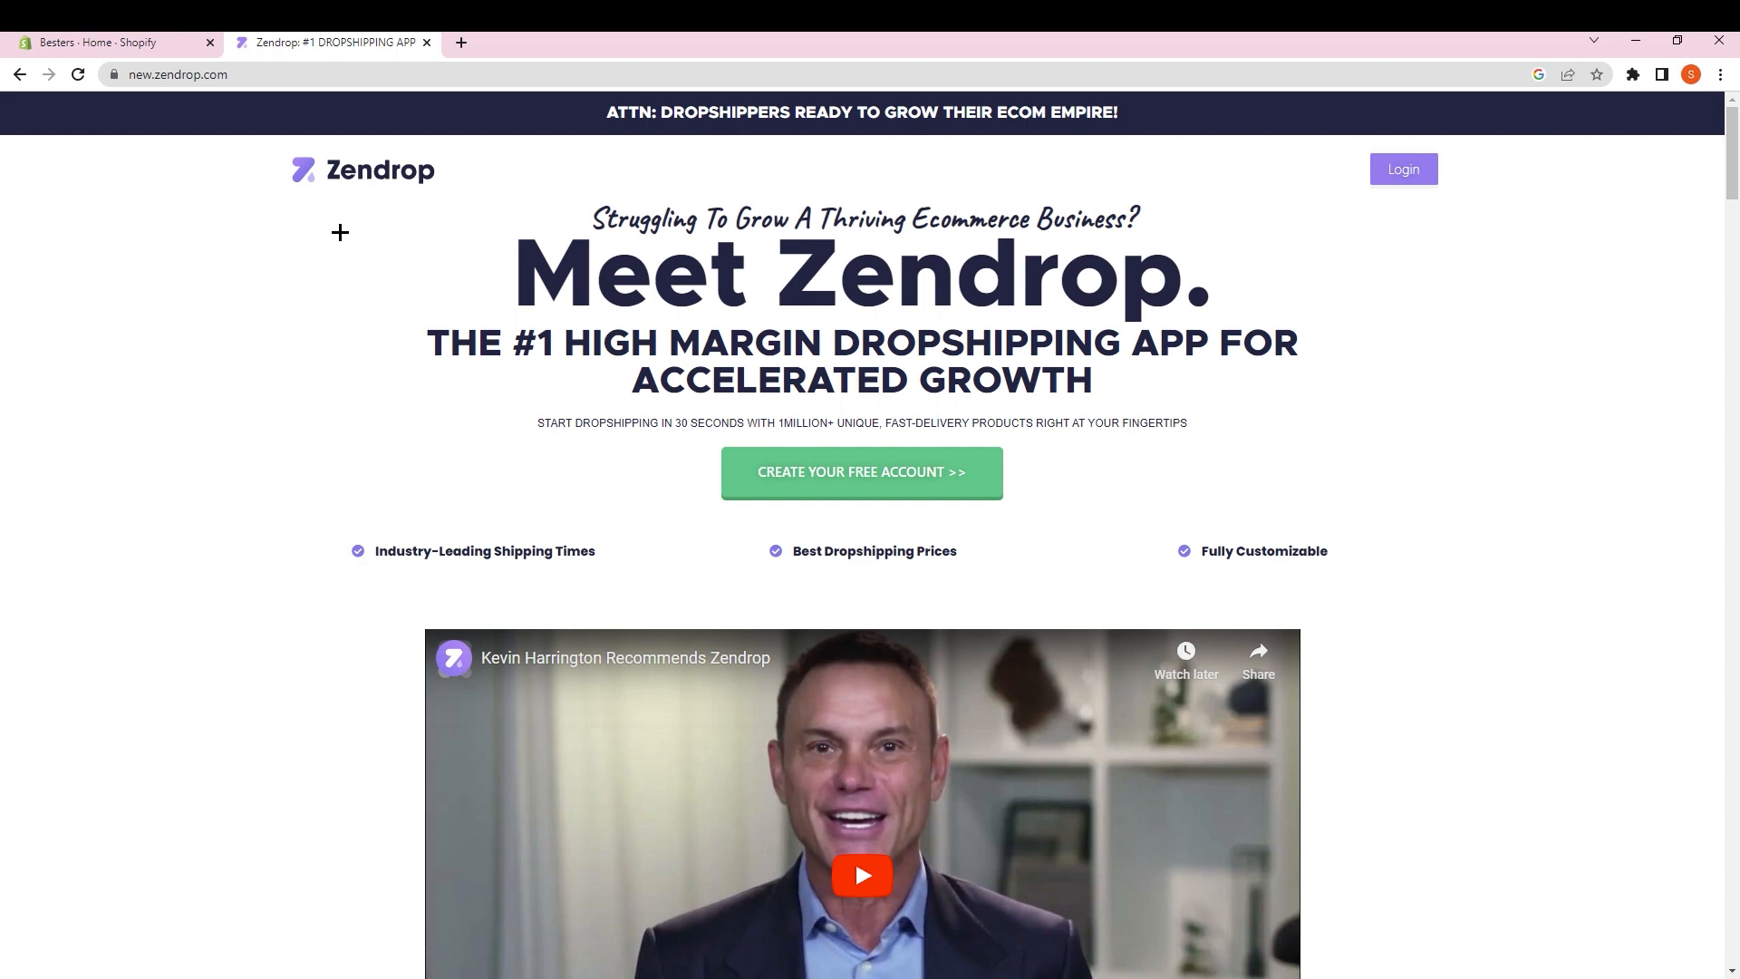
Look over the Zendrop landing page, including its shipping, automation and support benefits
{"action": "scroll", "coordinate": [337, 317], "scroll_direction": "down", "scroll_amount": 3}
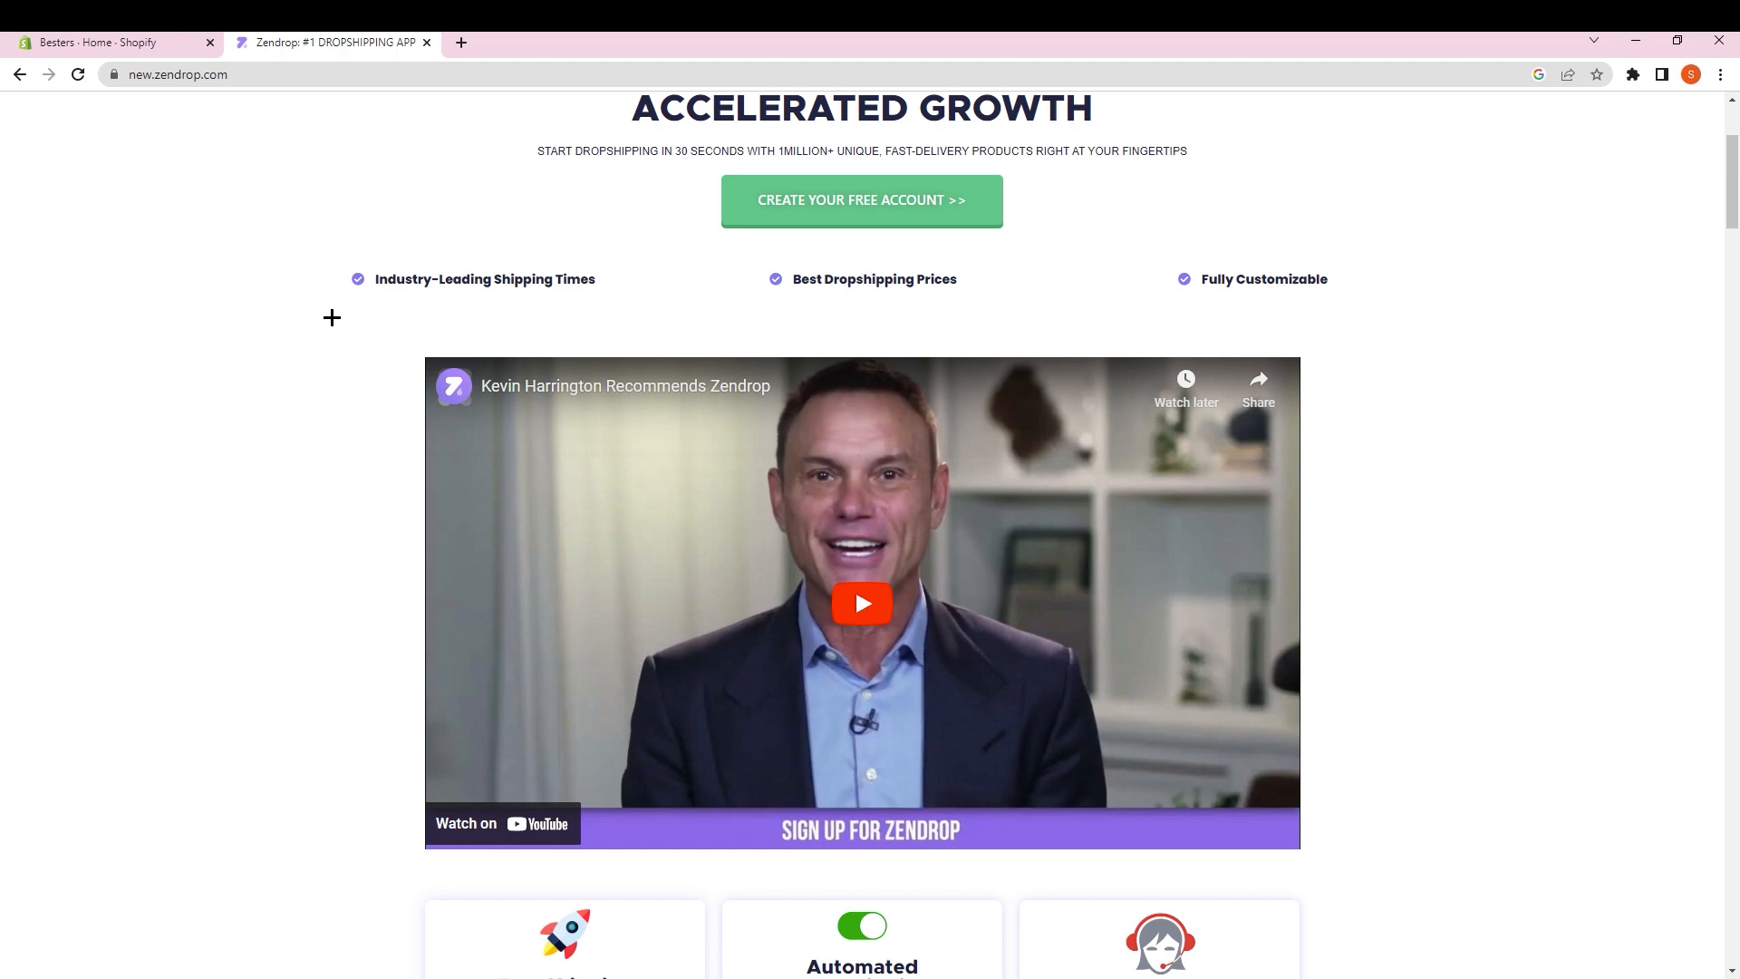
{"action": "scroll", "coordinate": [329, 316], "scroll_direction": "down", "scroll_amount": 2}
{"action": "scroll", "coordinate": [329, 315], "scroll_direction": "up", "scroll_amount": 5}
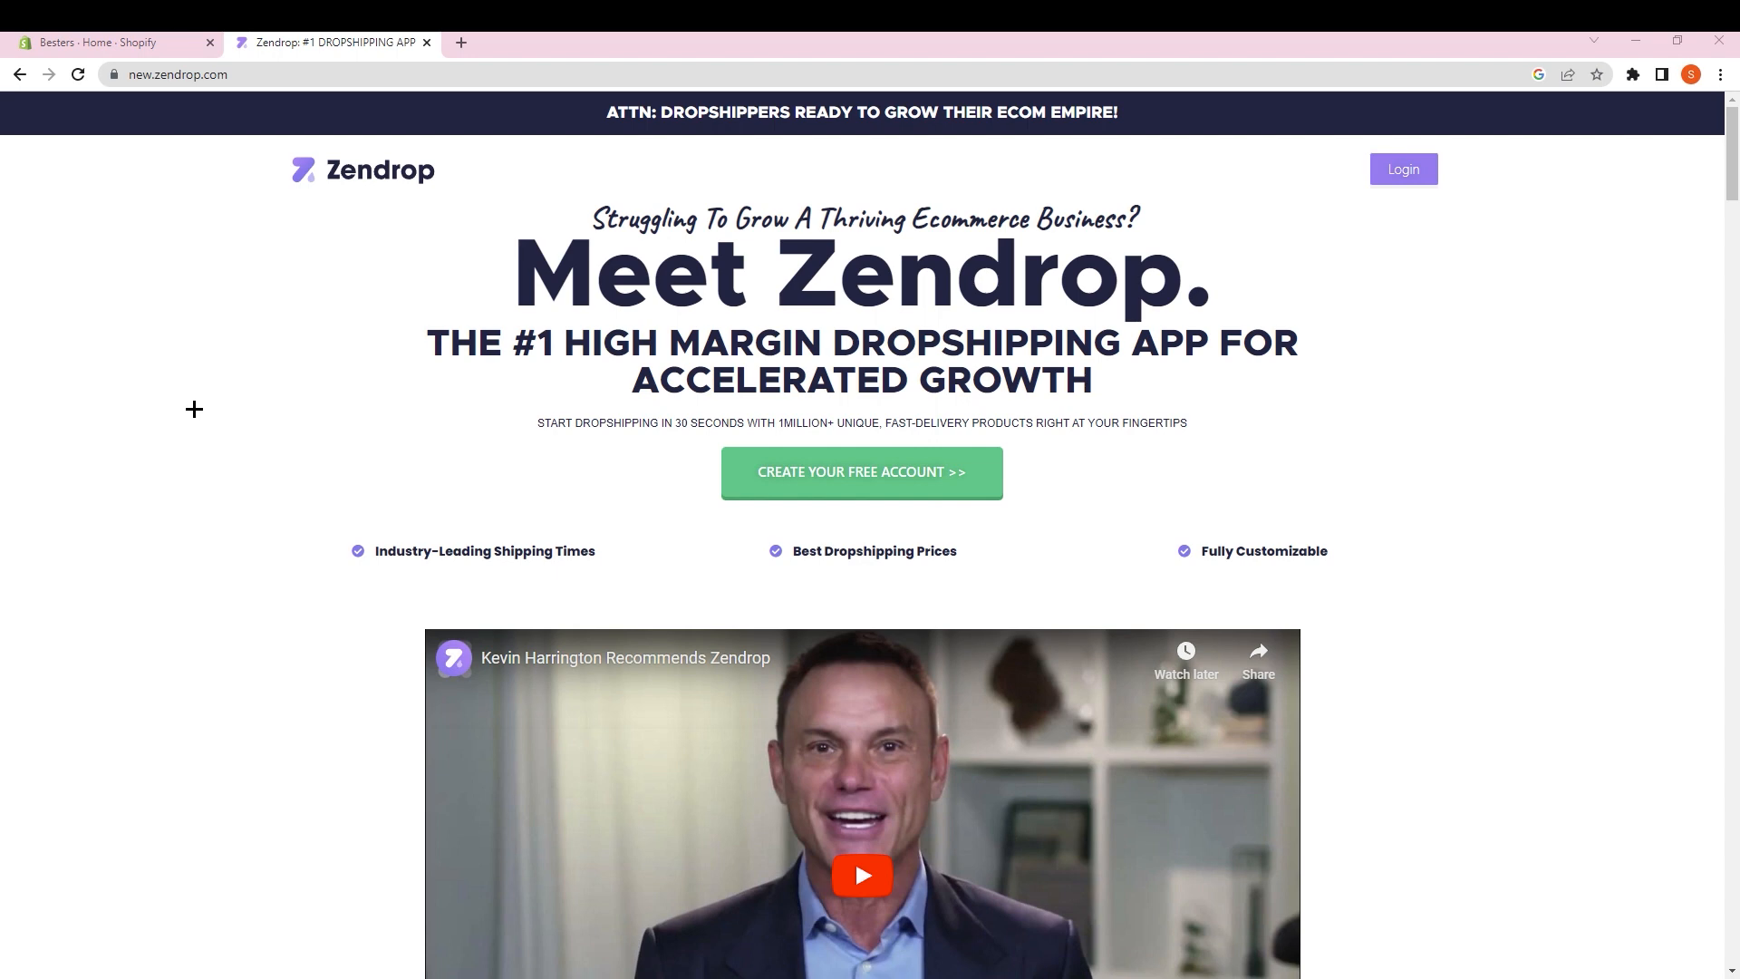
{"action": "scroll", "coordinate": [201, 408], "scroll_direction": "down", "scroll_amount": 4}
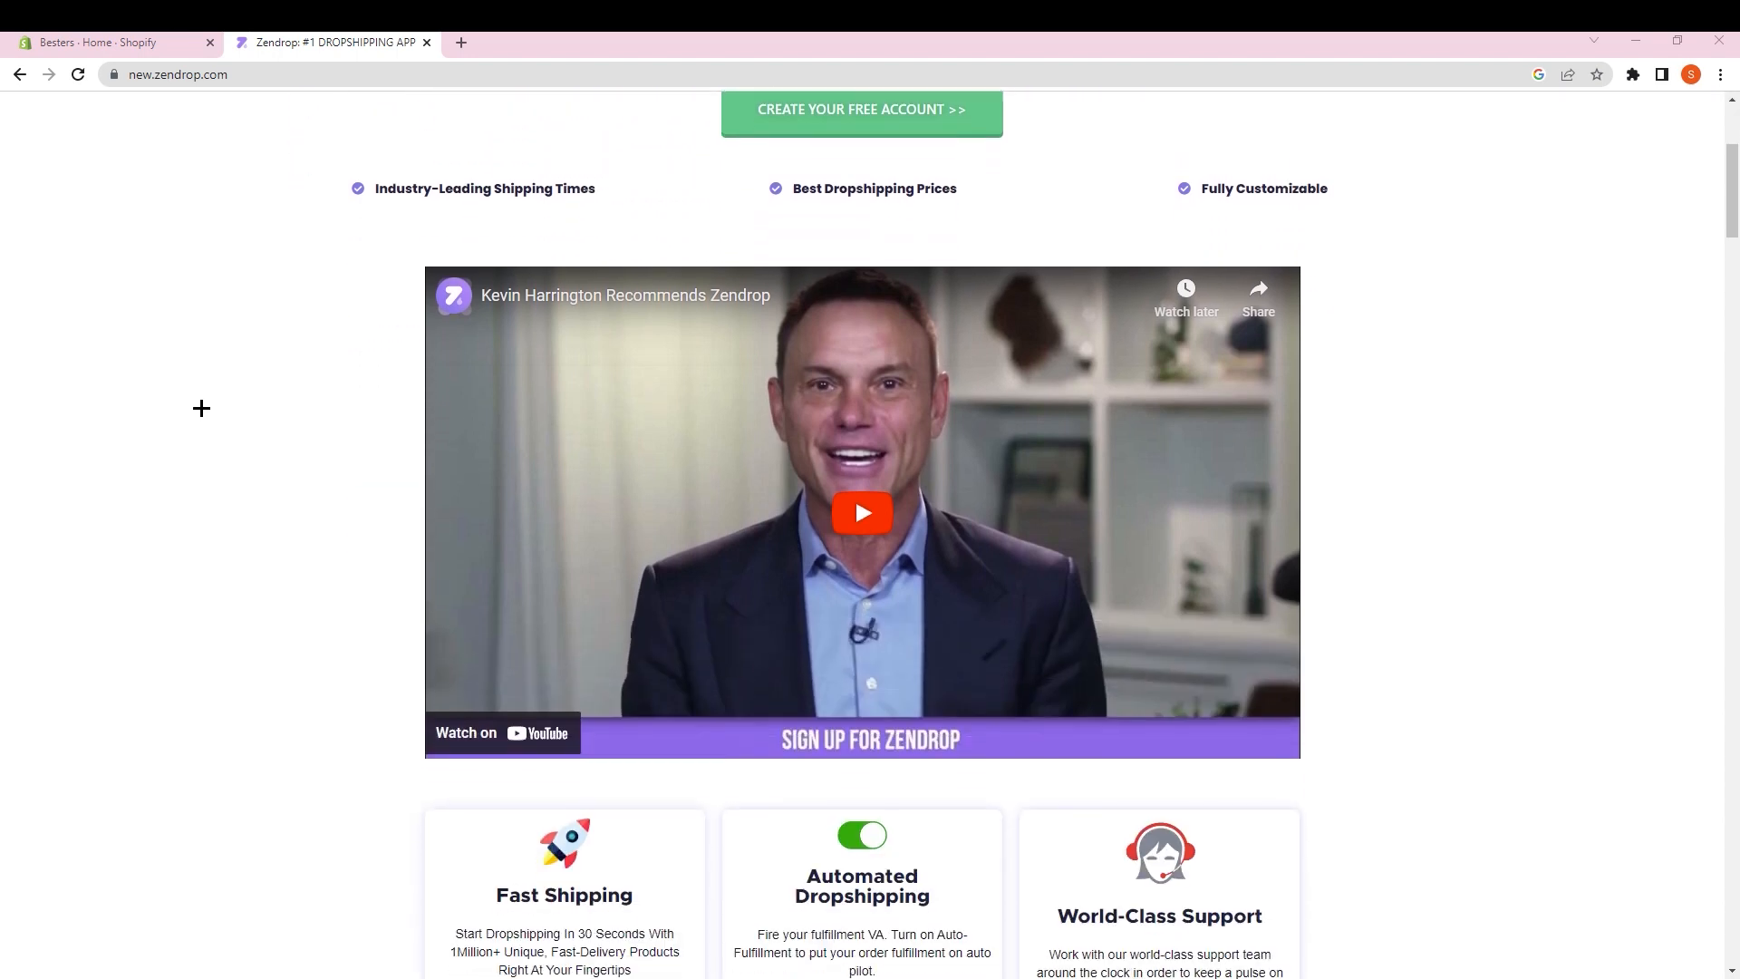
{"action": "scroll", "coordinate": [201, 407], "scroll_direction": "down", "scroll_amount": 1}
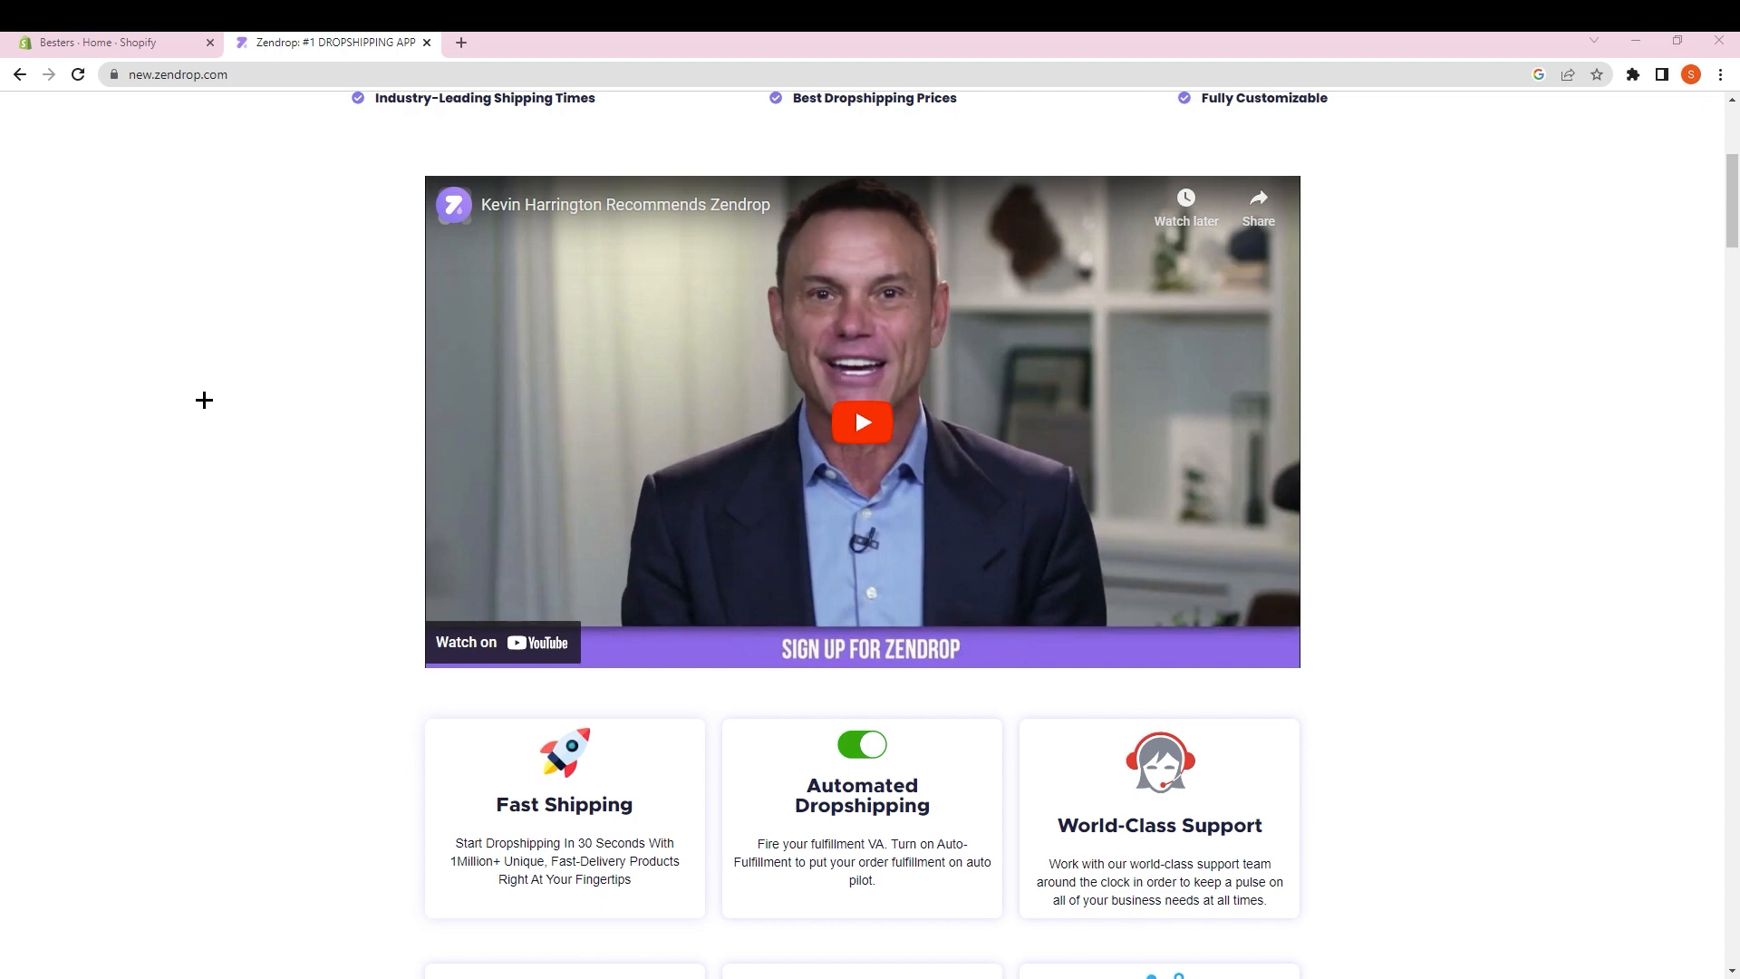
{"action": "scroll", "coordinate": [204, 400], "scroll_direction": "up", "scroll_amount": 5}
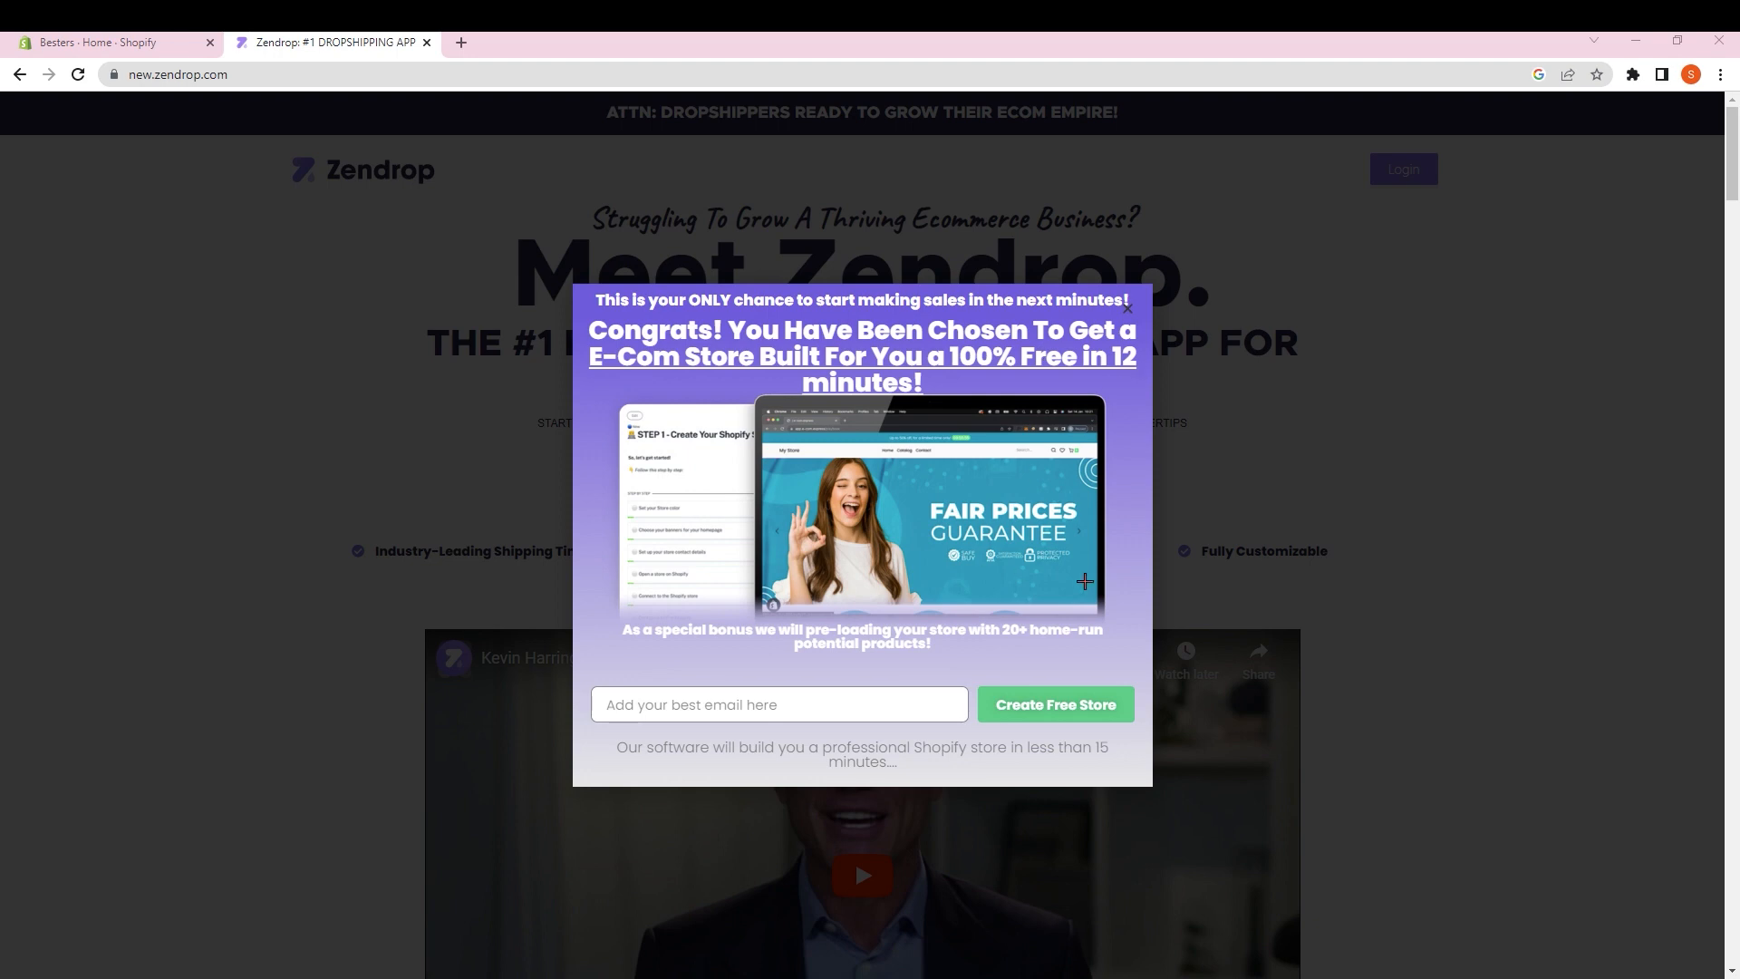
Dismiss the free-store offer and sign up for a free Zendrop account through the registration form
{"action": "left_click", "coordinate": [1300, 497]}
{"action": "left_click", "coordinate": [887, 497]}
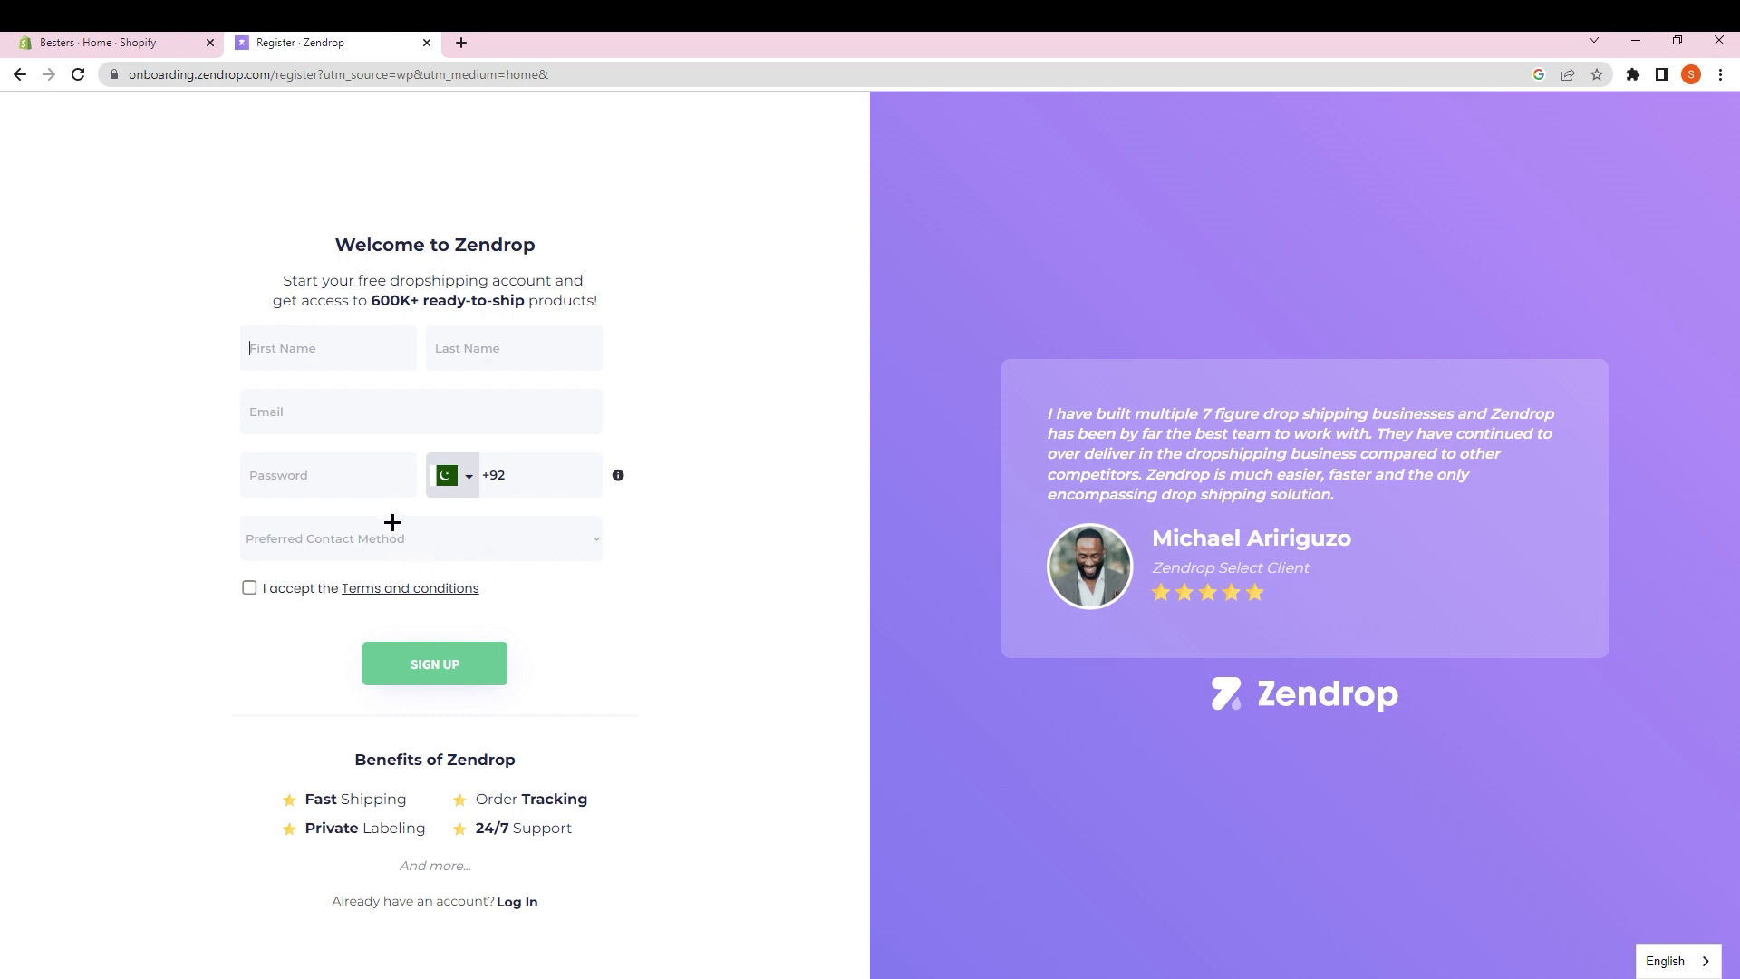
{"action": "left_click", "coordinate": [421, 692]}
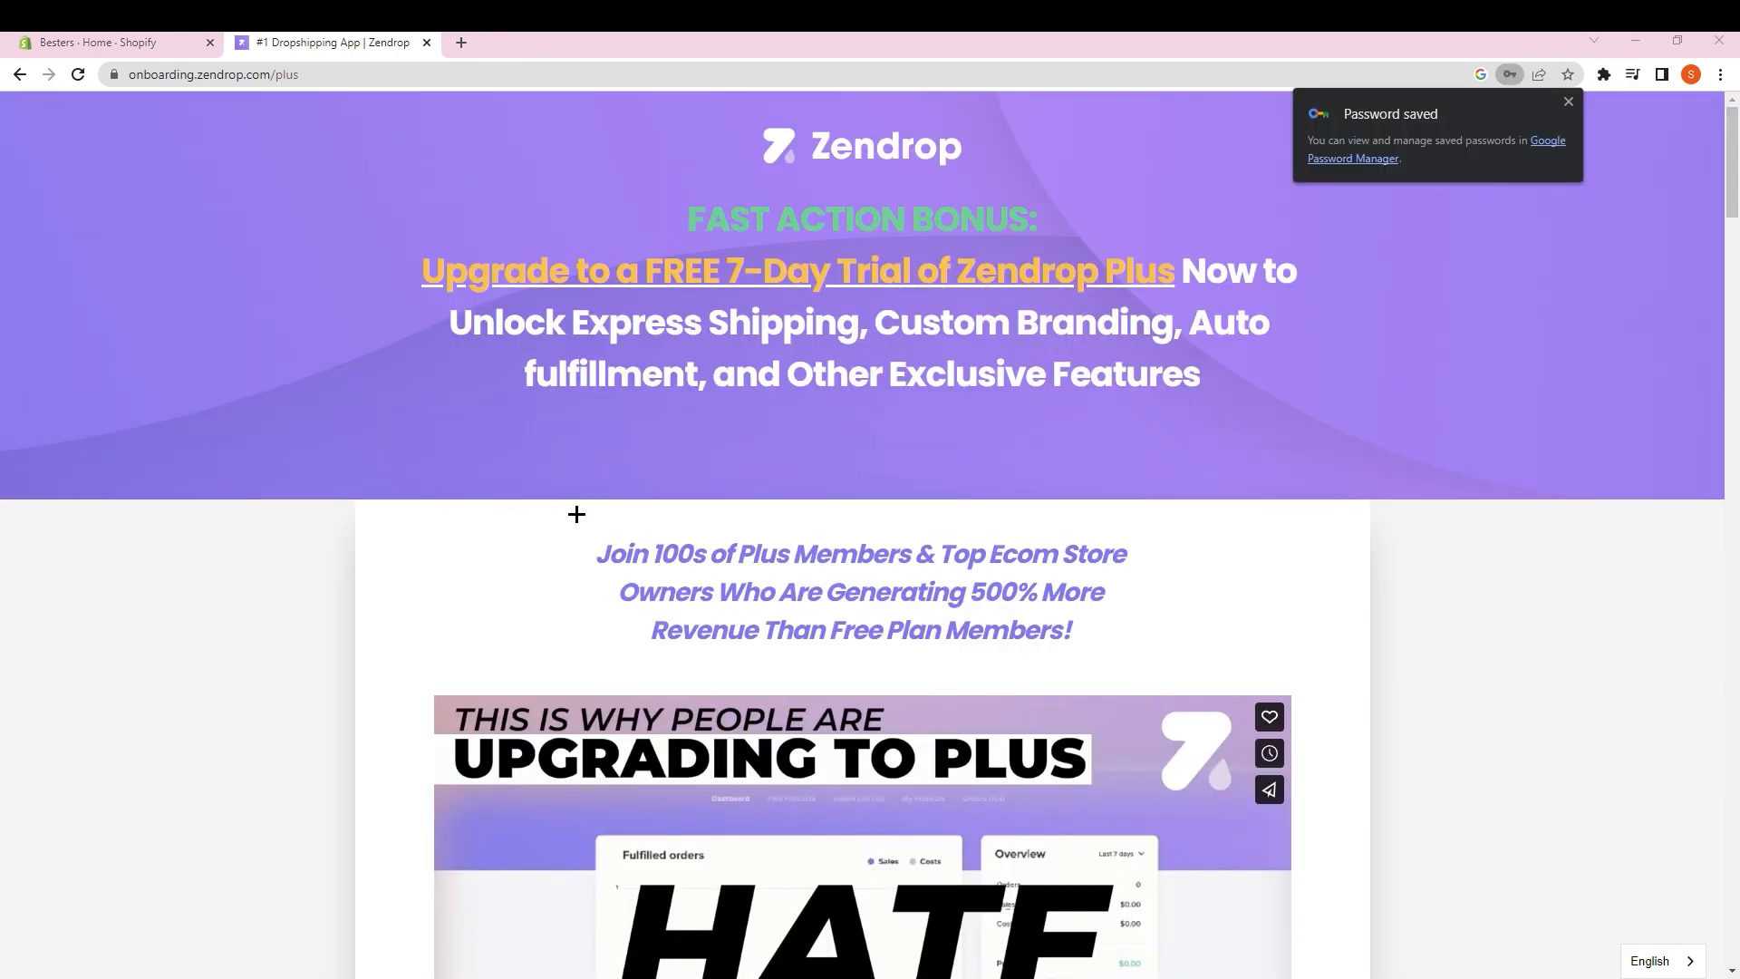
Review the Zendrop Plus 7-day trial offer, including its pricing terms and the option to decline
{"action": "scroll", "coordinate": [575, 512], "scroll_direction": "down", "scroll_amount": 10}
{"action": "scroll", "coordinate": [365, 693], "scroll_direction": "down", "scroll_amount": 8}
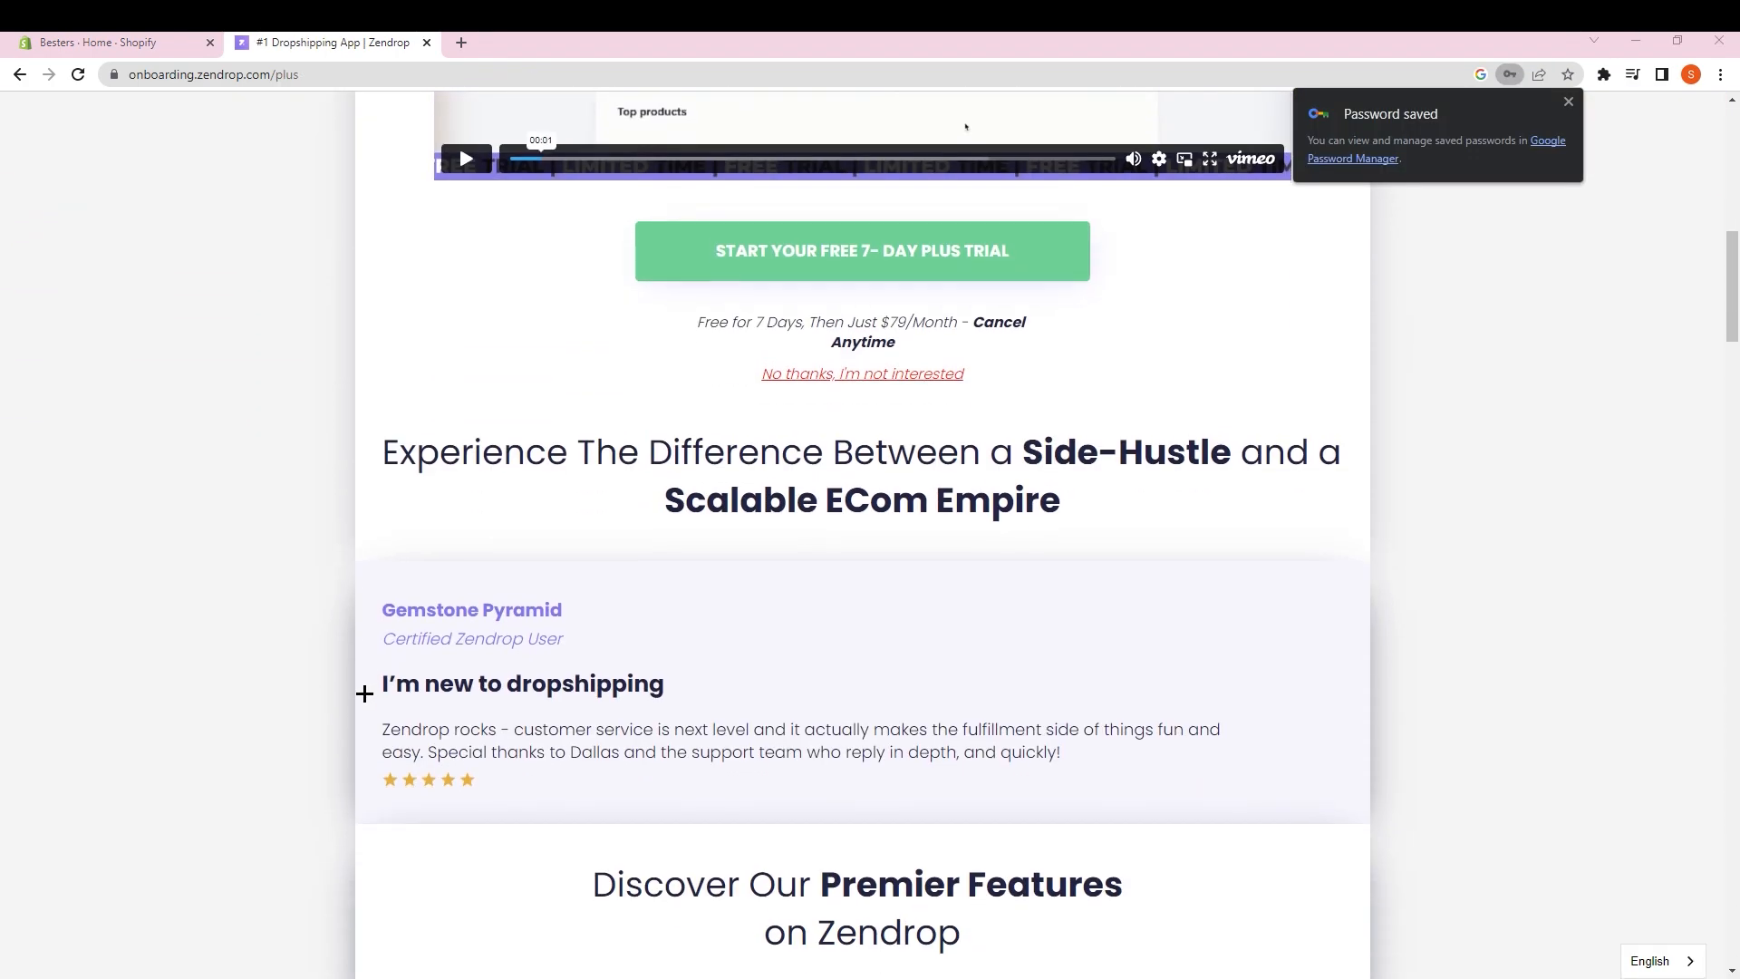
{"action": "scroll", "coordinate": [473, 674], "scroll_direction": "up", "scroll_amount": 10}
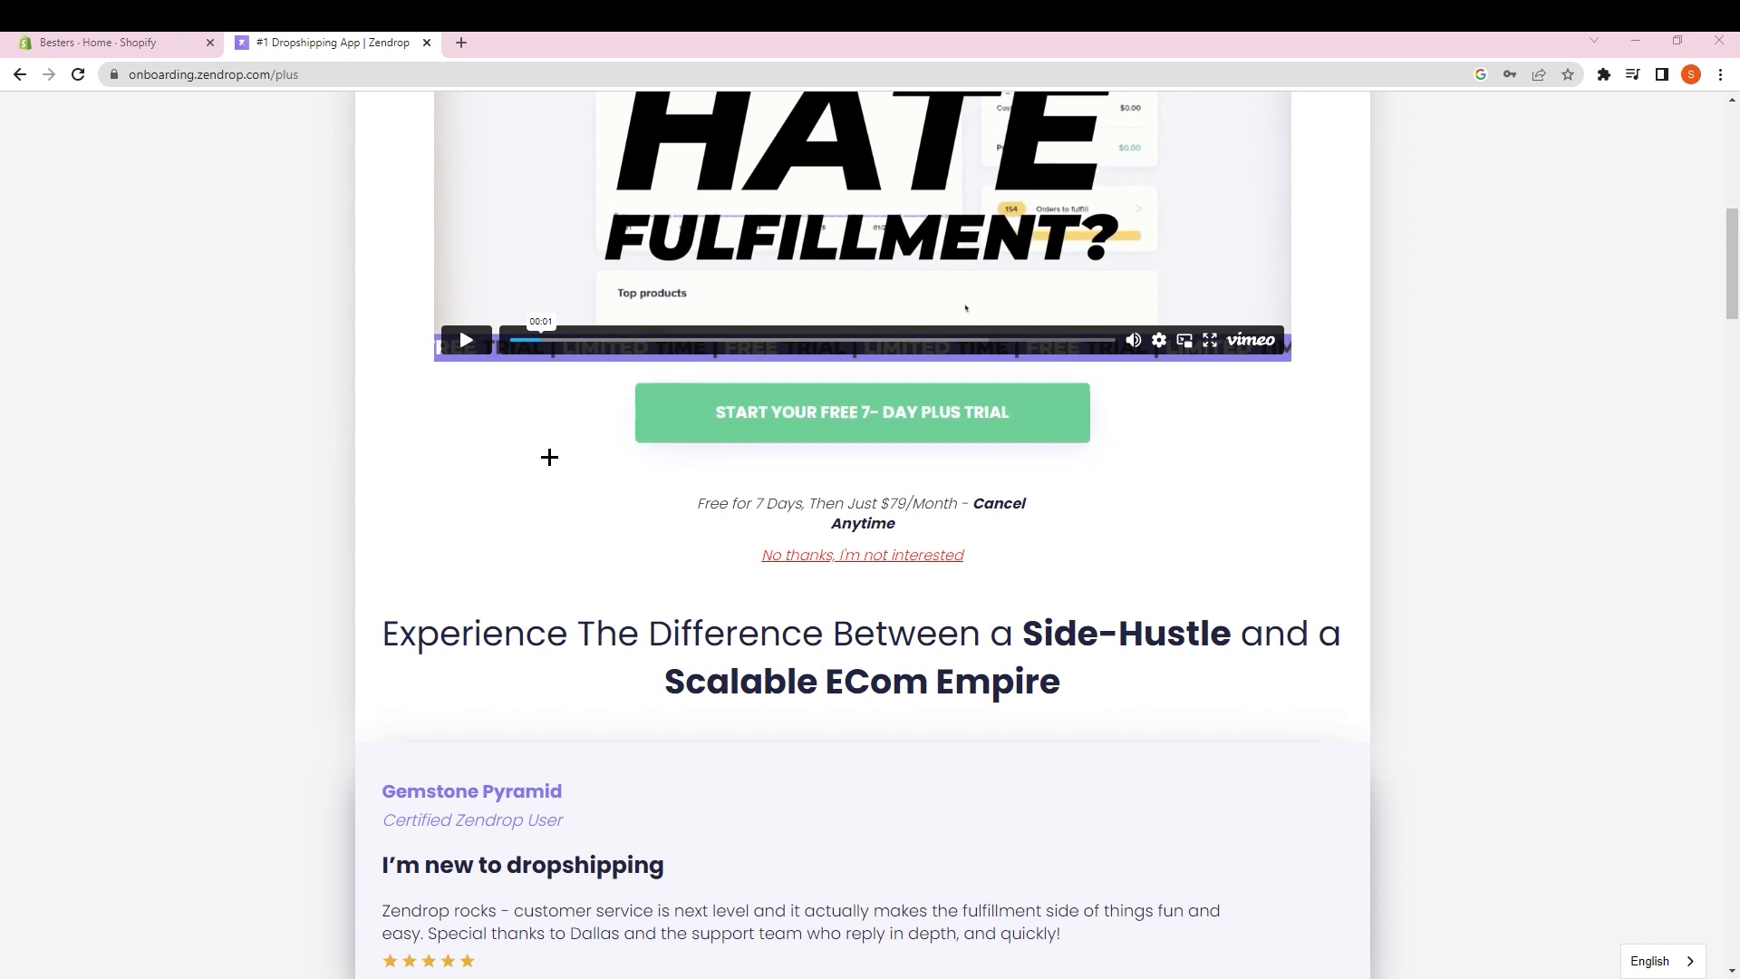
Switch to the Besters store's Shopify admin and go to the Shopify App Store from its suggested apps
{"action": "left_click", "coordinate": [106, 49]}
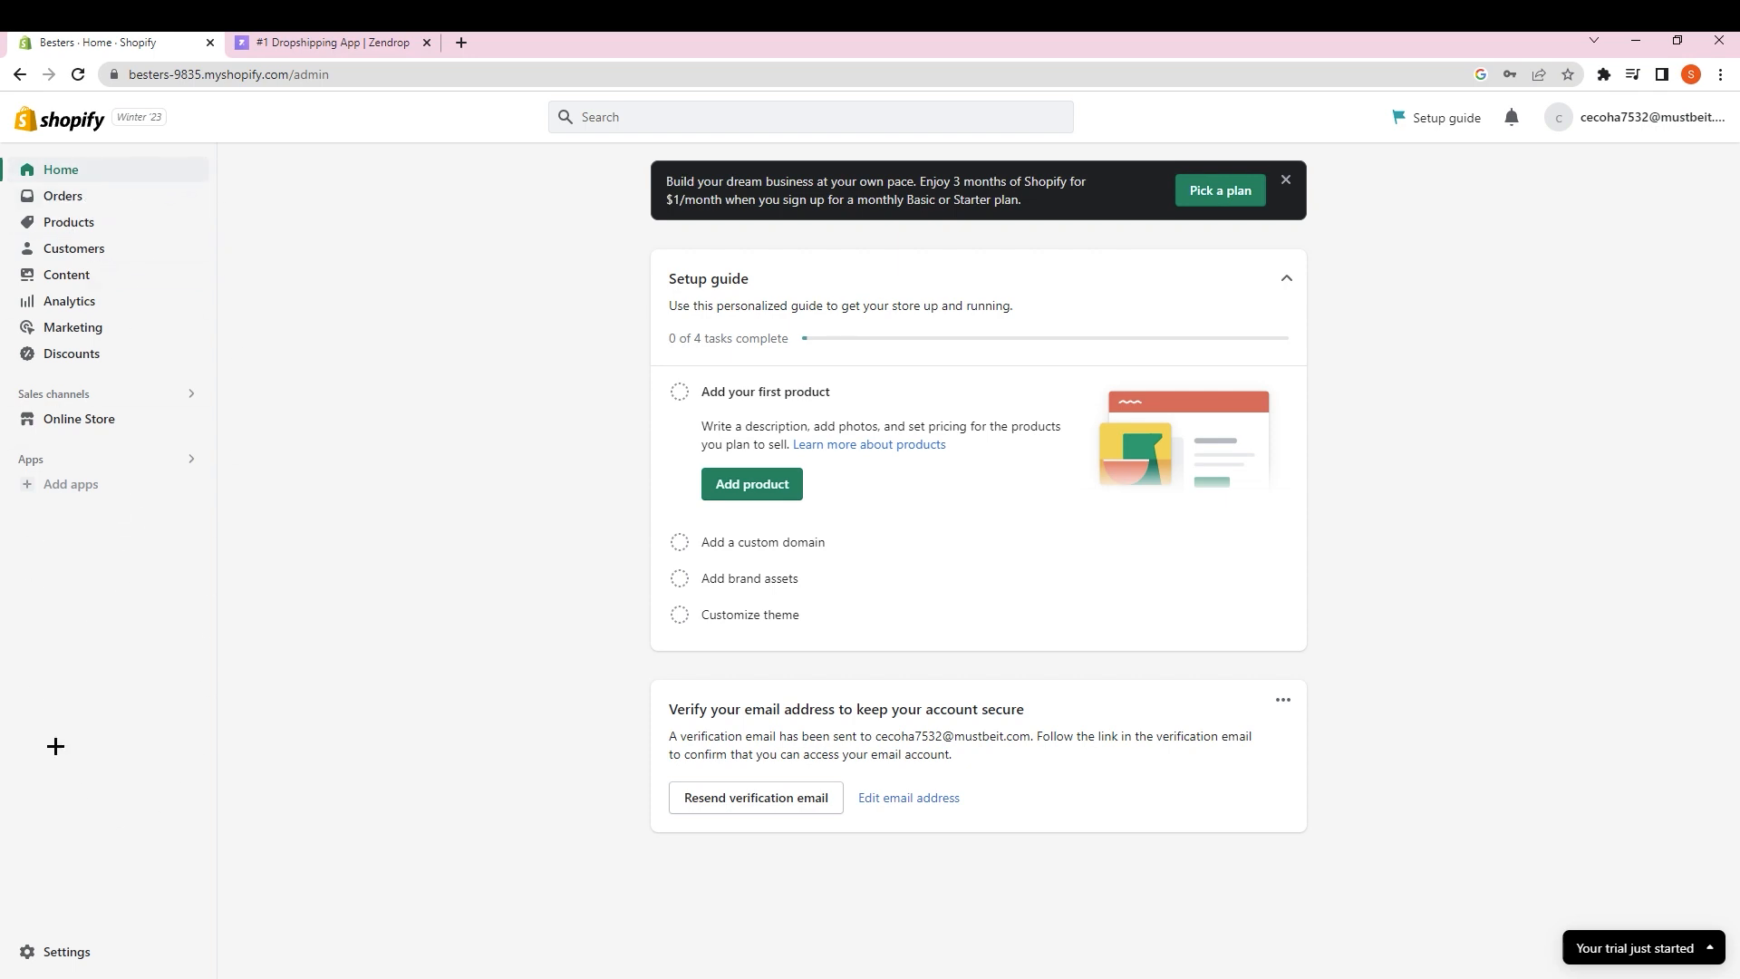
{"action": "left_click", "coordinate": [644, 124]}
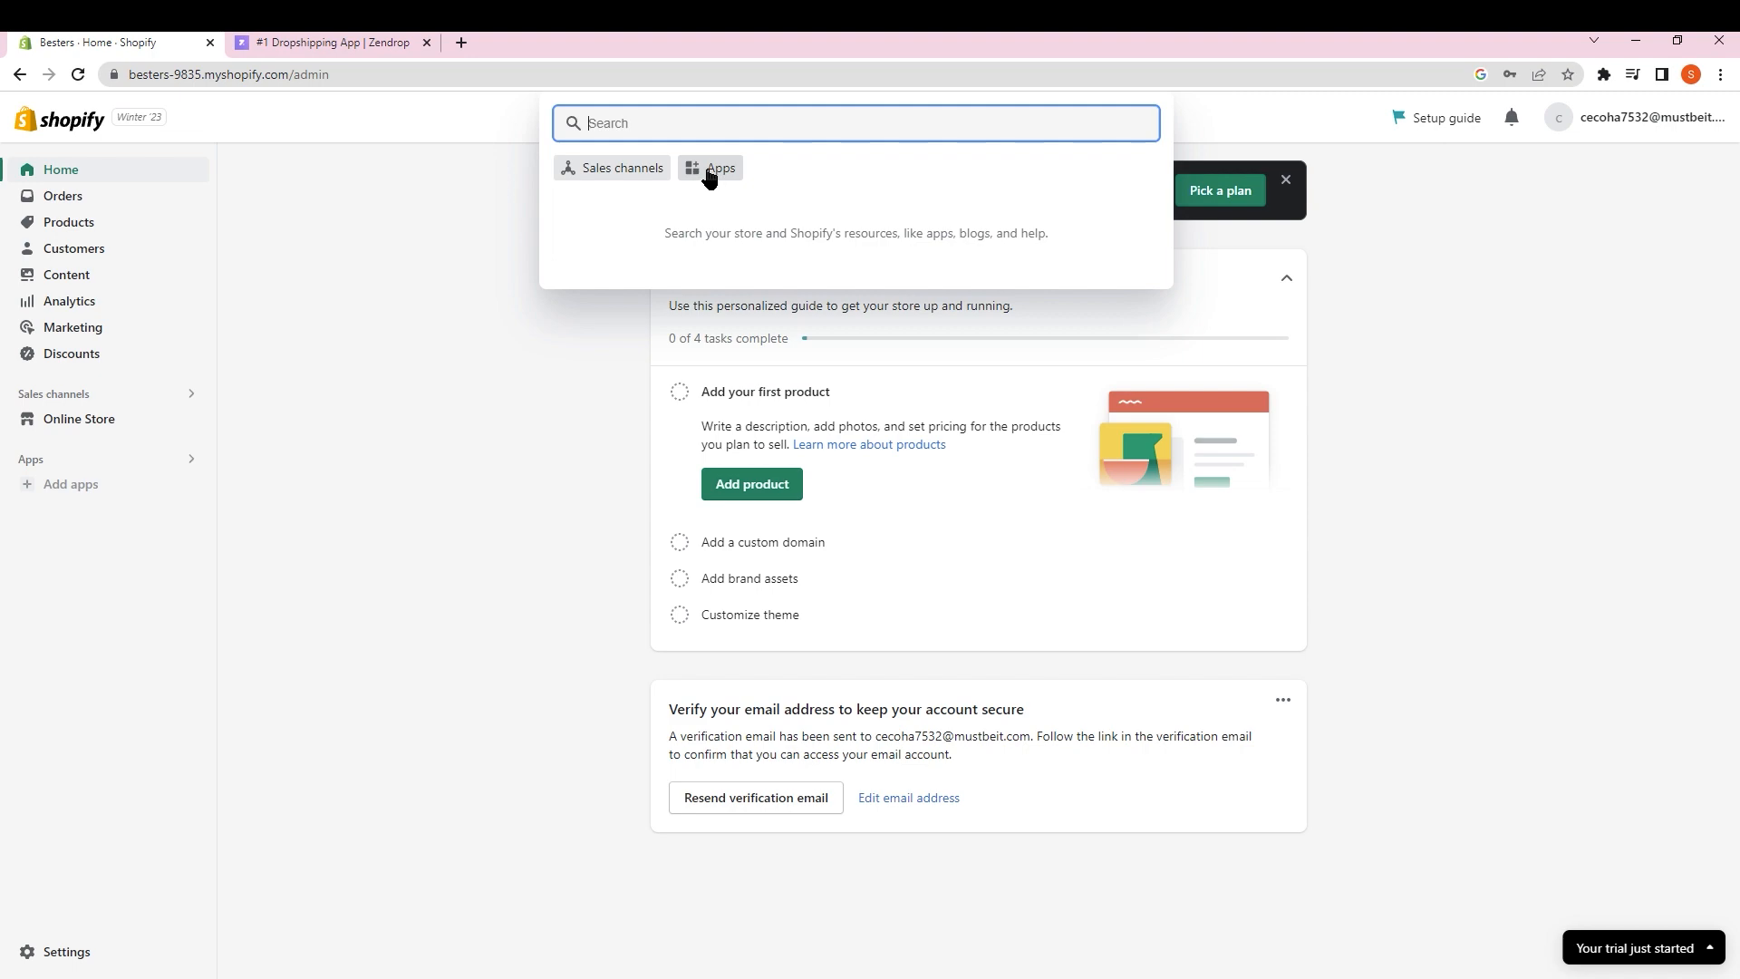
{"action": "left_click", "coordinate": [67, 494]}
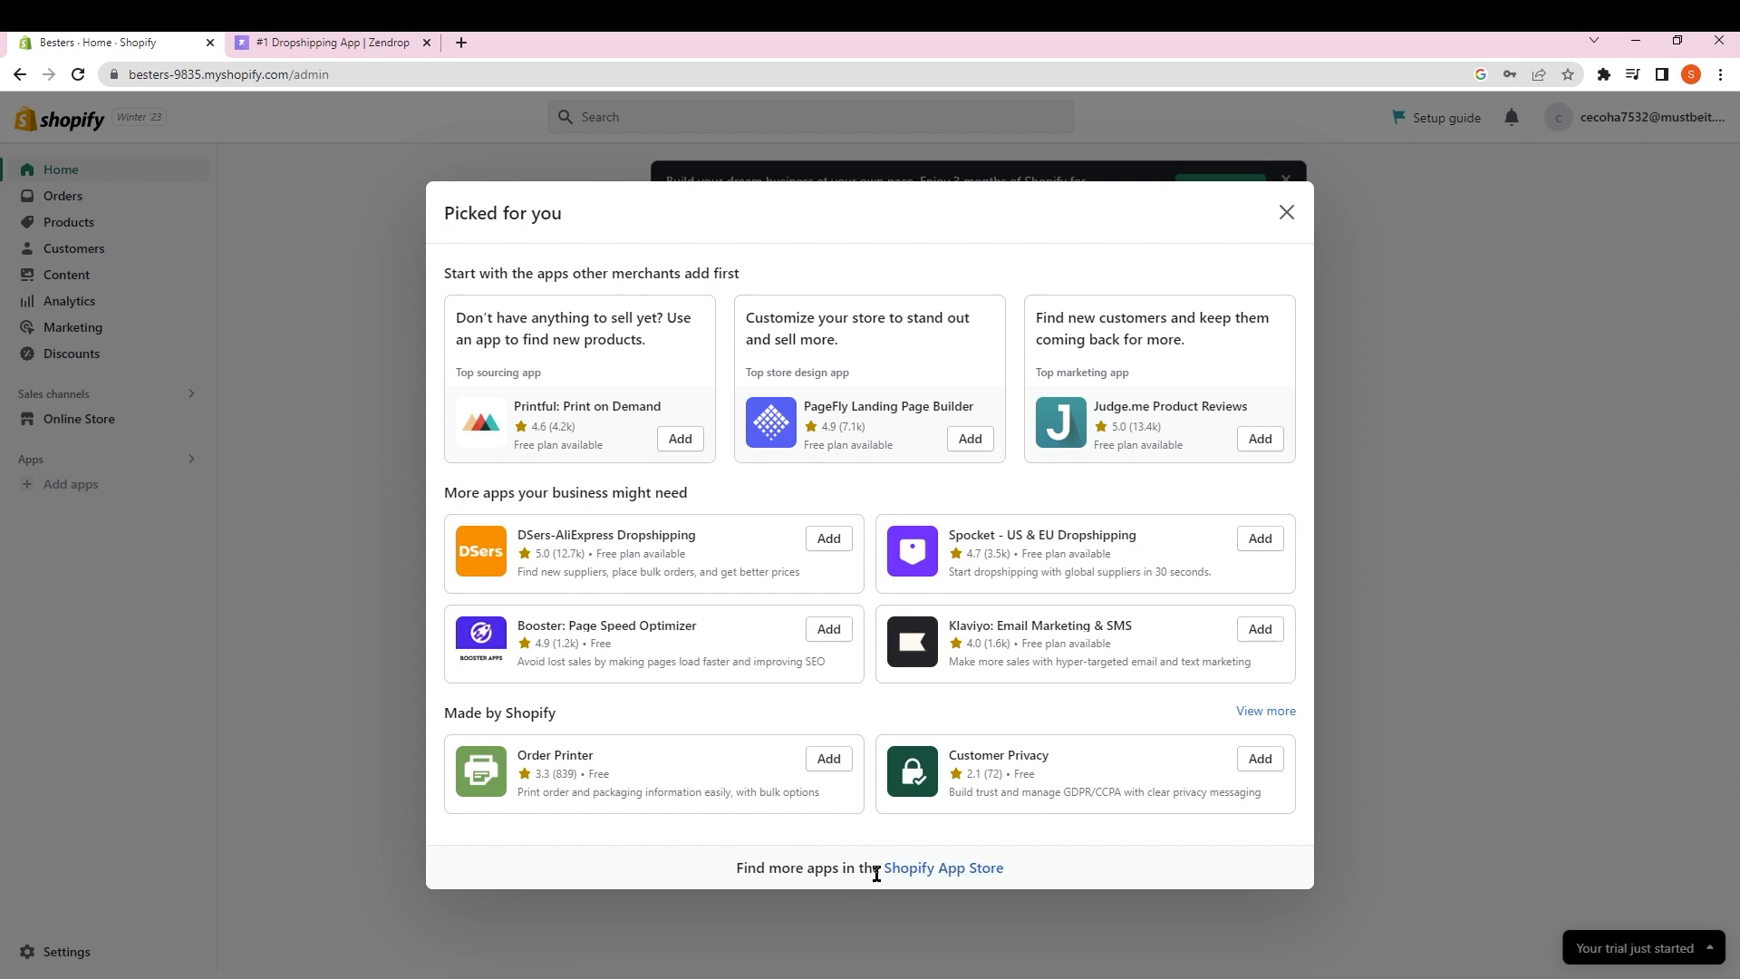
{"action": "left_click", "coordinate": [935, 872]}
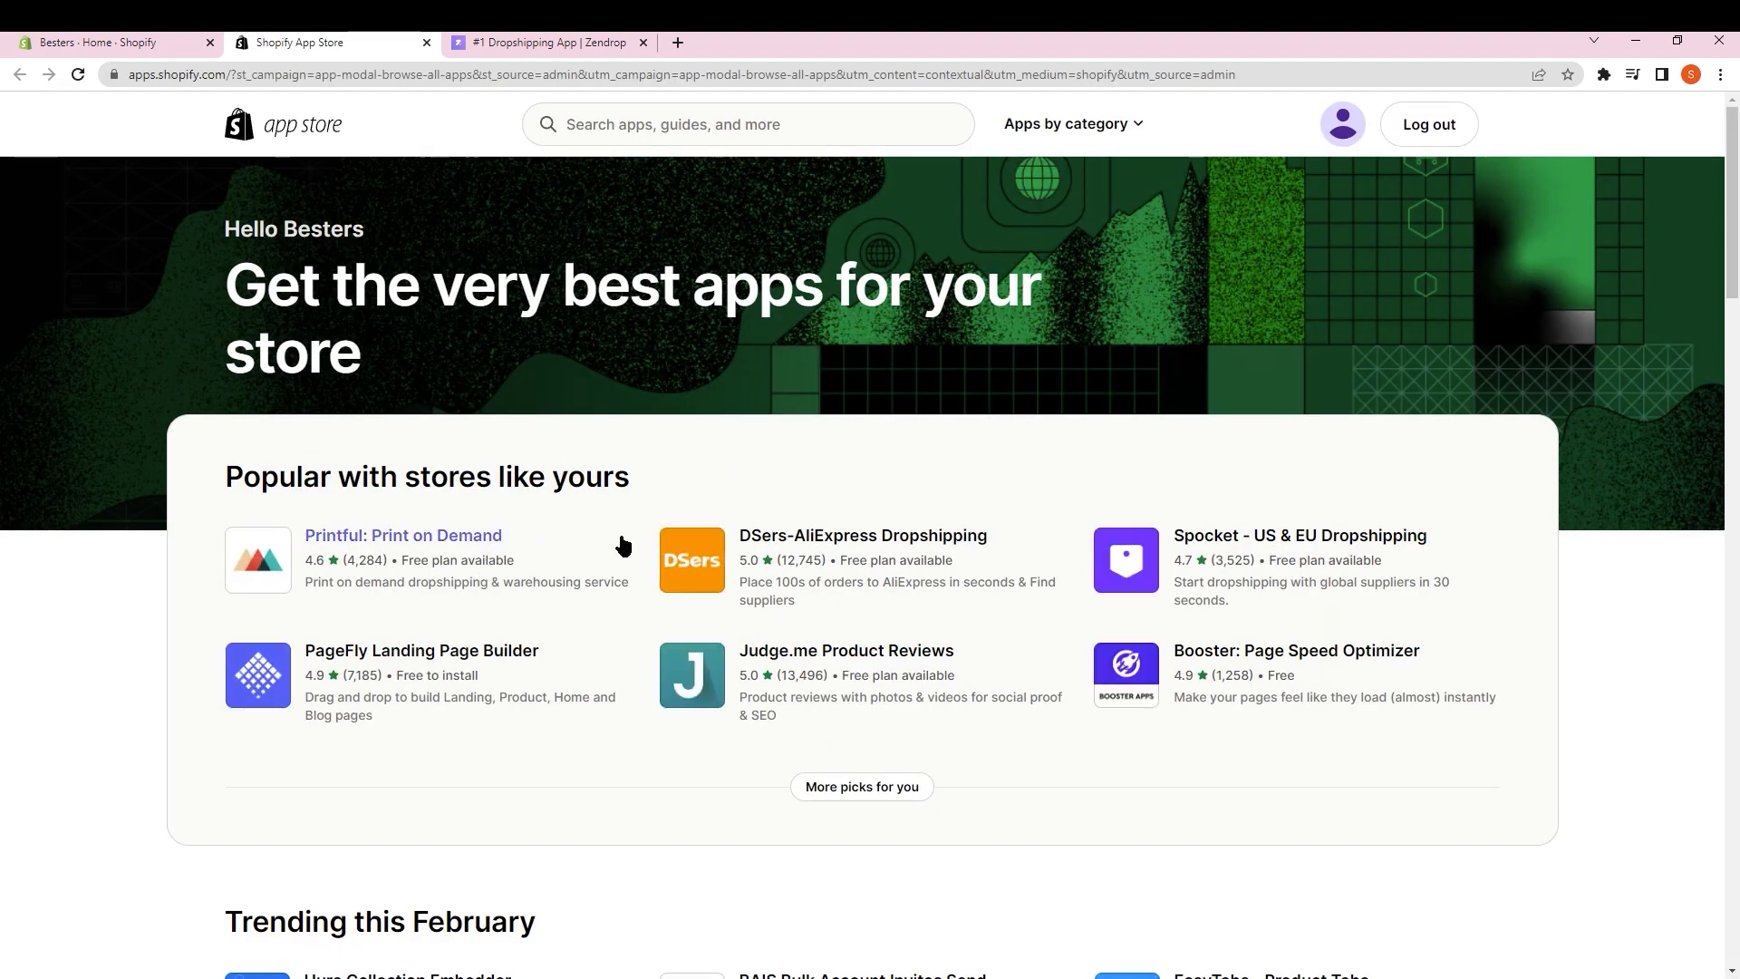
Search the Shopify App Store for "zendrop"
{"action": "scroll", "coordinate": [621, 544], "scroll_direction": "down", "scroll_amount": 10}
{"action": "scroll", "coordinate": [641, 583], "scroll_direction": "up", "scroll_amount": 10}
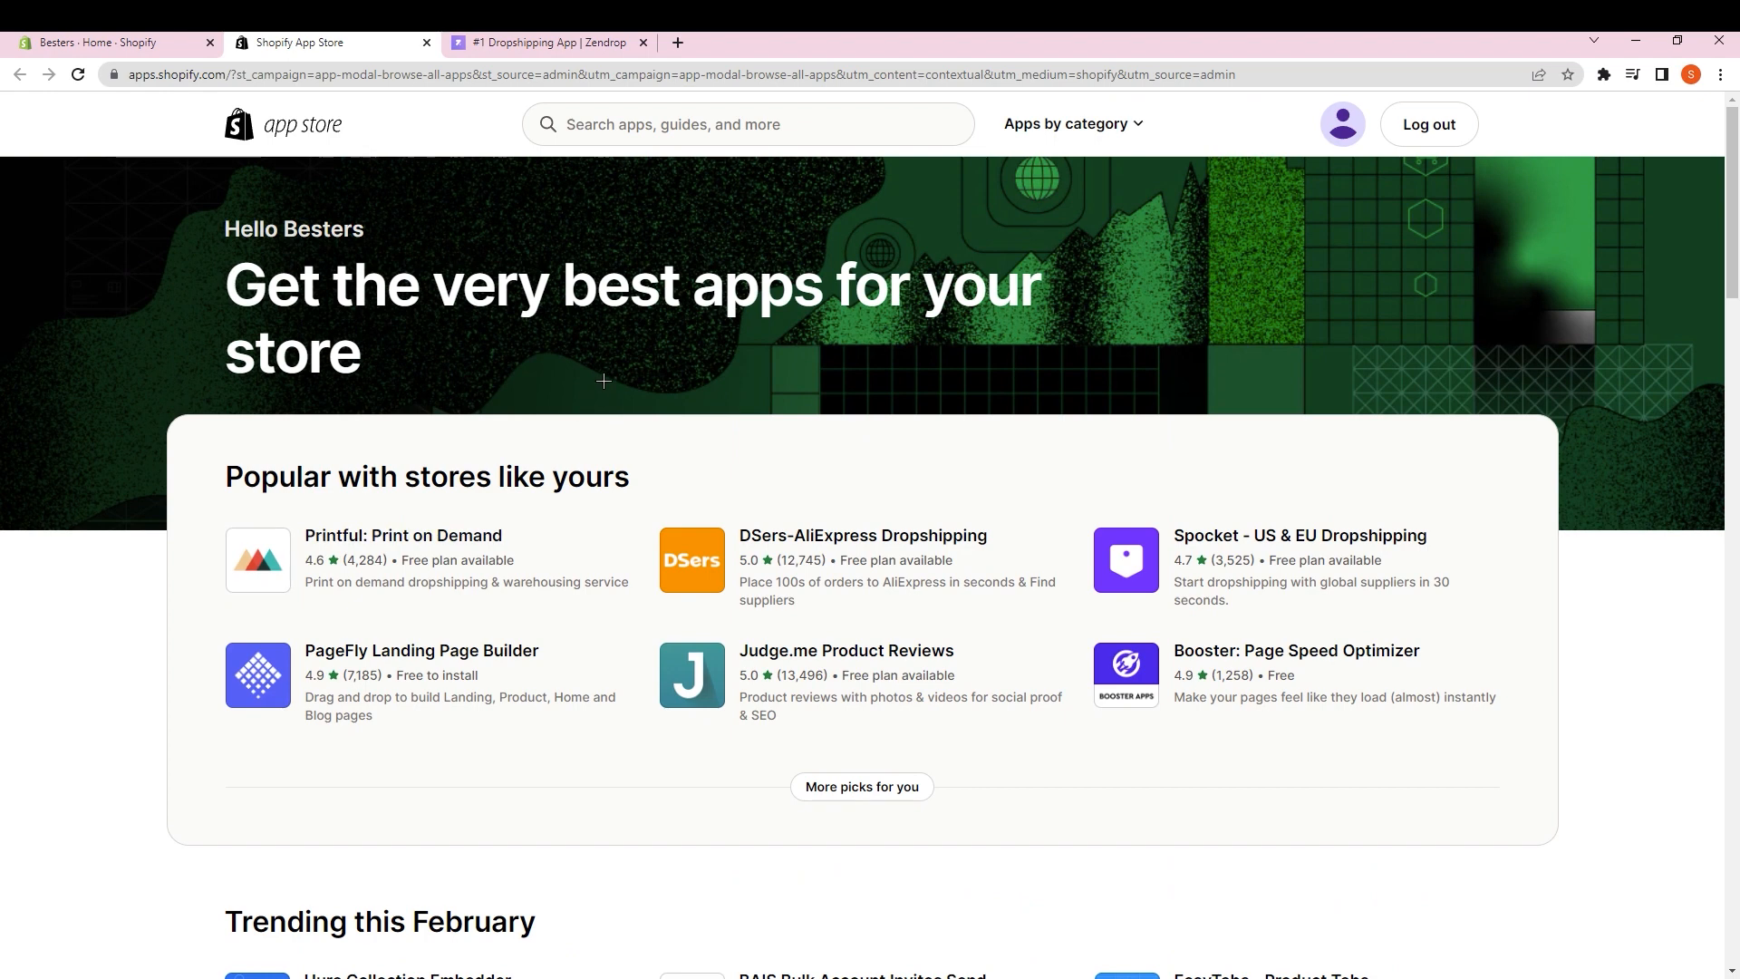
{"action": "left_click", "coordinate": [662, 137]}
{"action": "type", "text": "zendrip"}
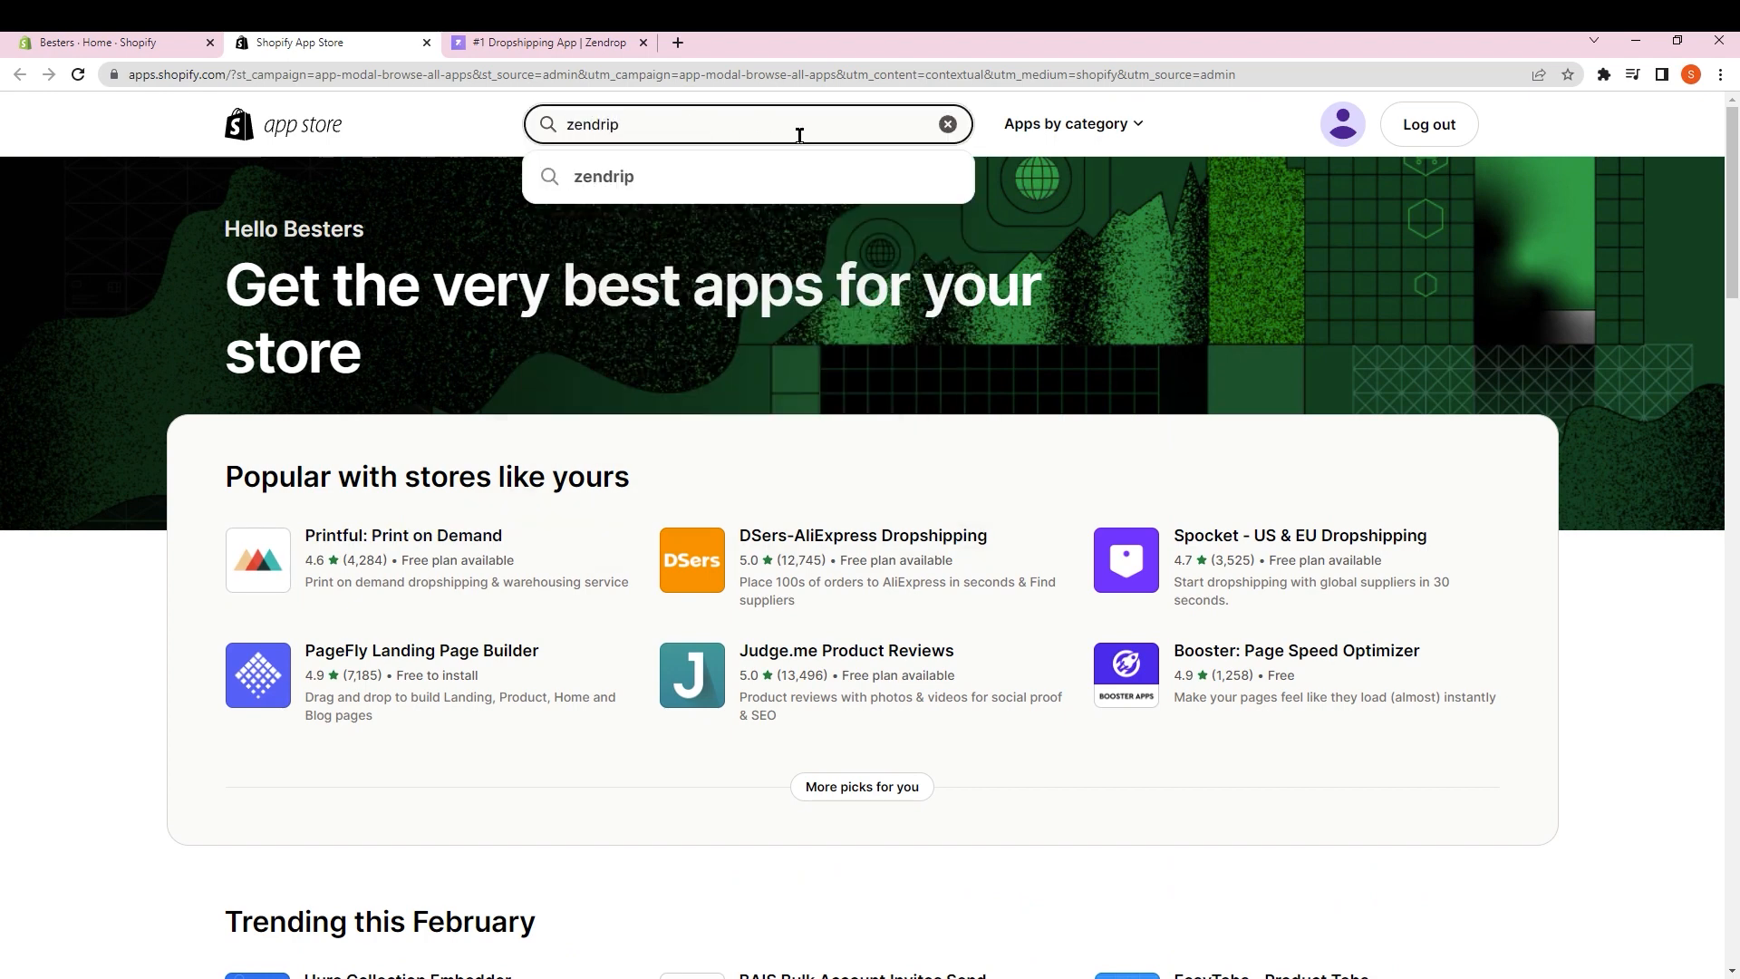
{"action": "key", "text": "BackSpace"}
{"action": "type", "text": "op"}
{"action": "key", "text": "Return"}
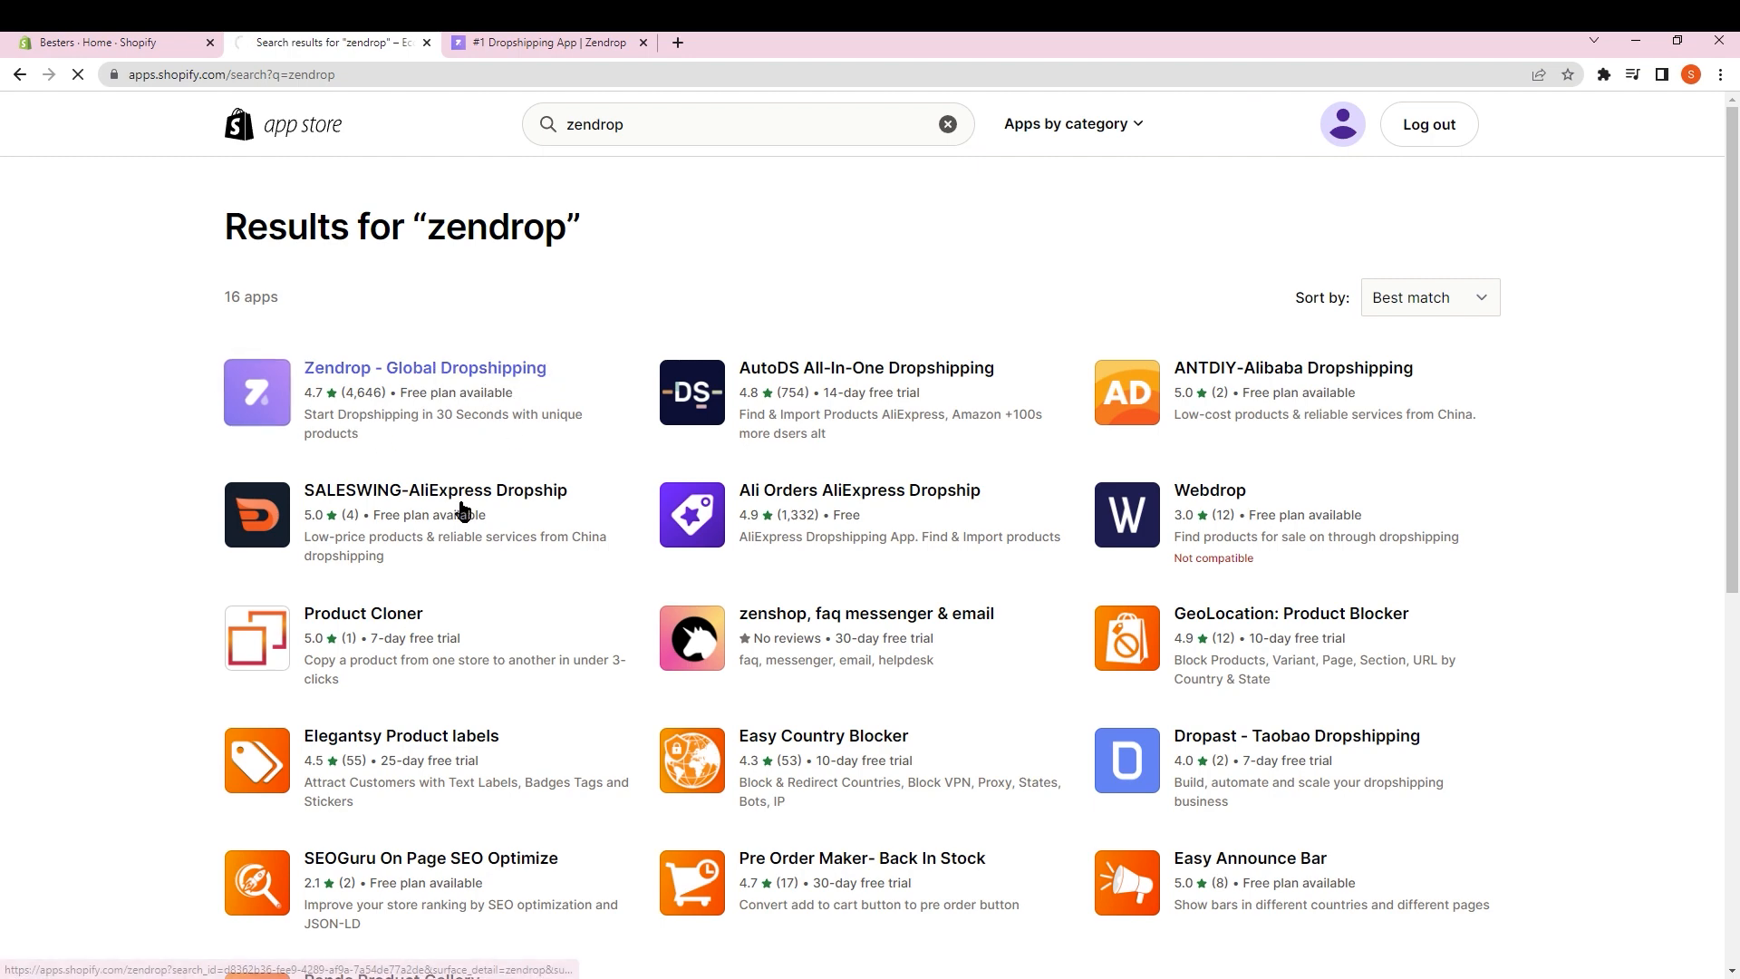
Open the Zendrop - Global Dropshipping listing and install the app on the Besters store
{"action": "left_click", "coordinate": [489, 368]}
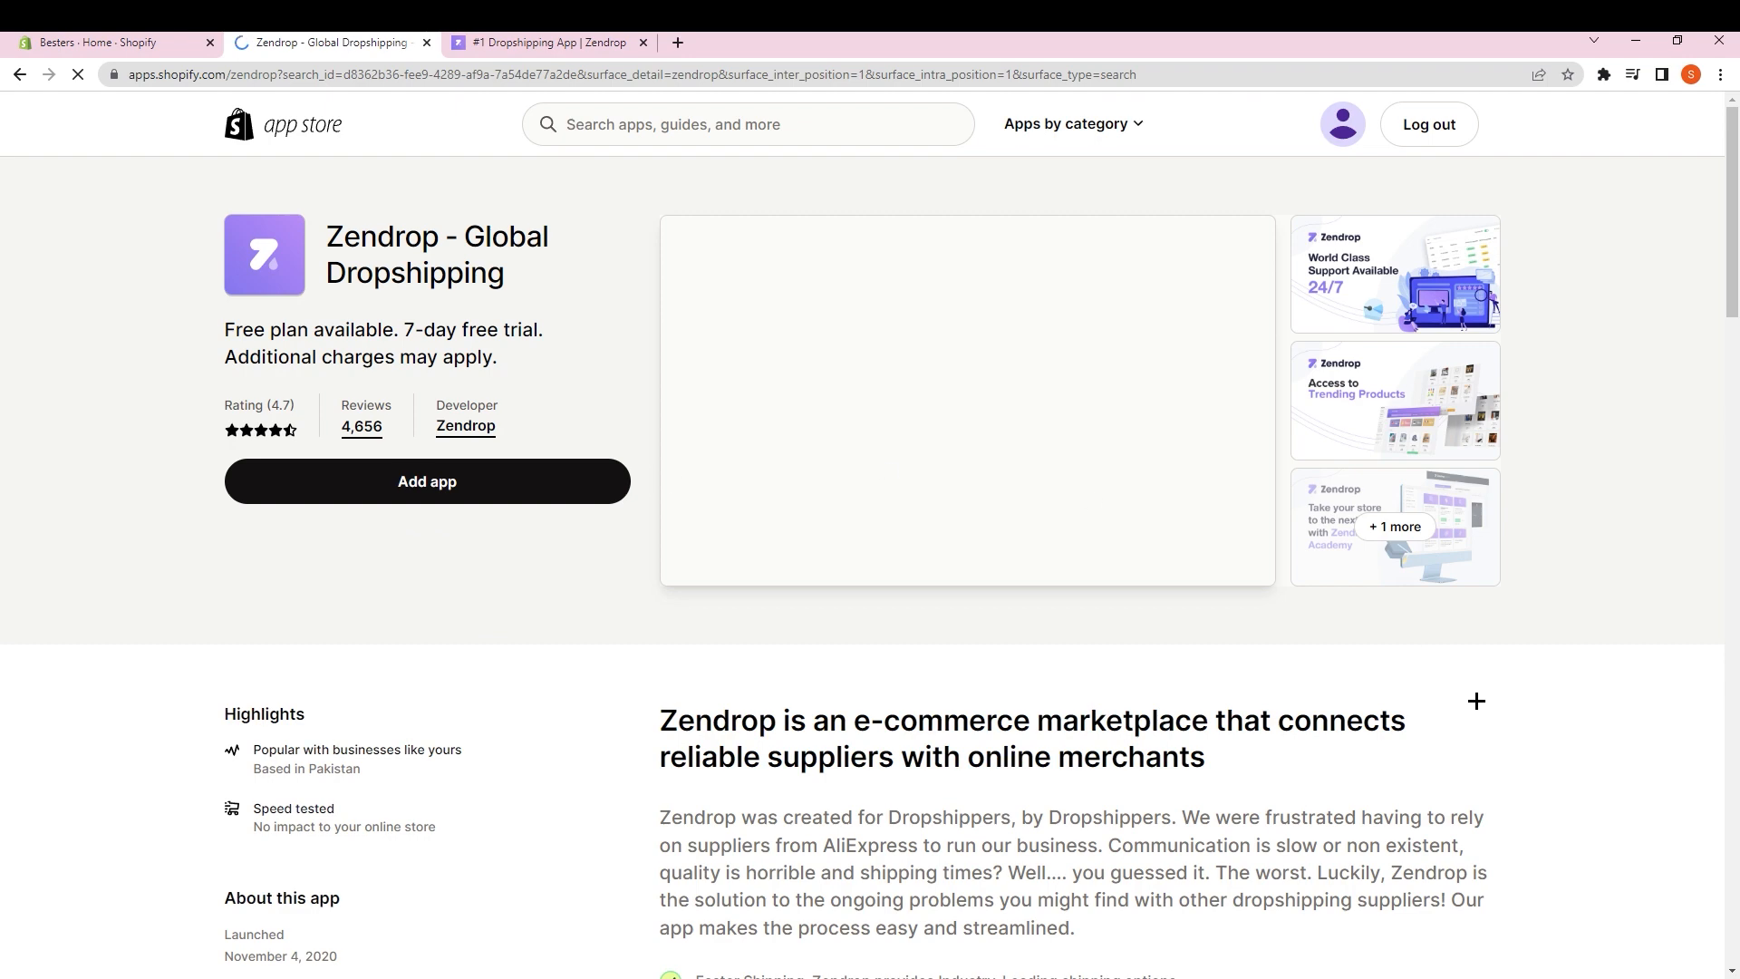
{"action": "scroll", "coordinate": [654, 715], "scroll_direction": "down", "scroll_amount": 1}
{"action": "scroll", "coordinate": [654, 716], "scroll_direction": "down", "scroll_amount": 4}
{"action": "scroll", "coordinate": [660, 710], "scroll_direction": "up", "scroll_amount": 5}
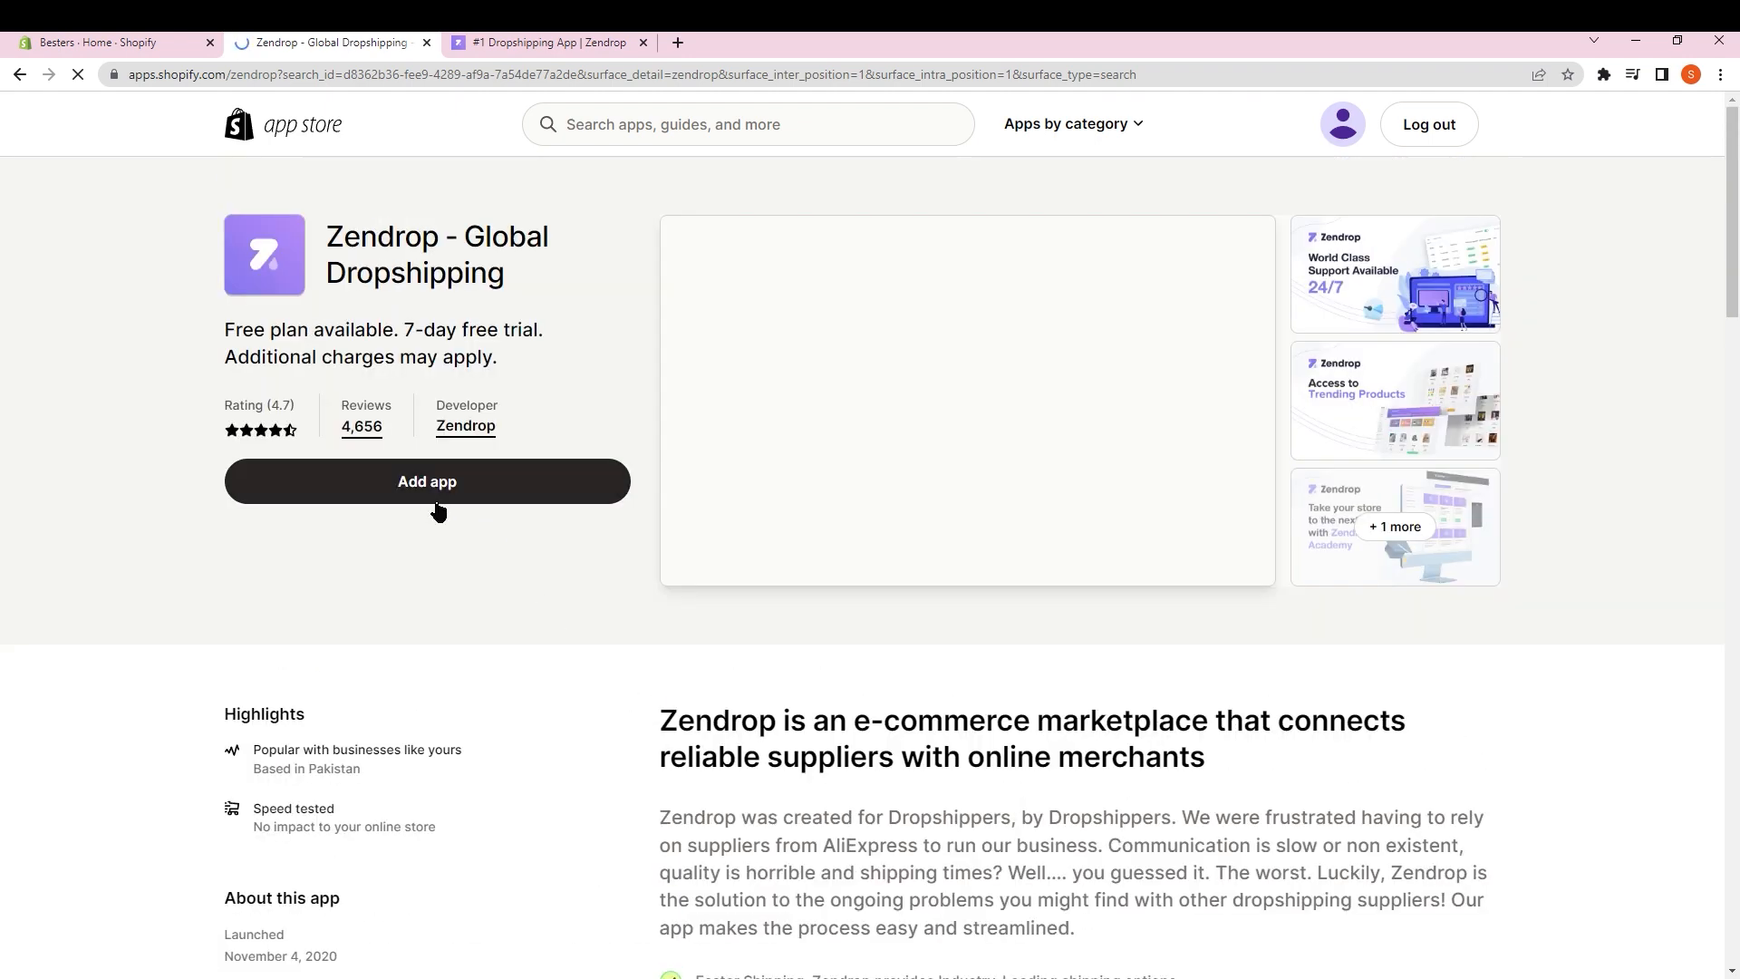
{"action": "left_click", "coordinate": [442, 508]}
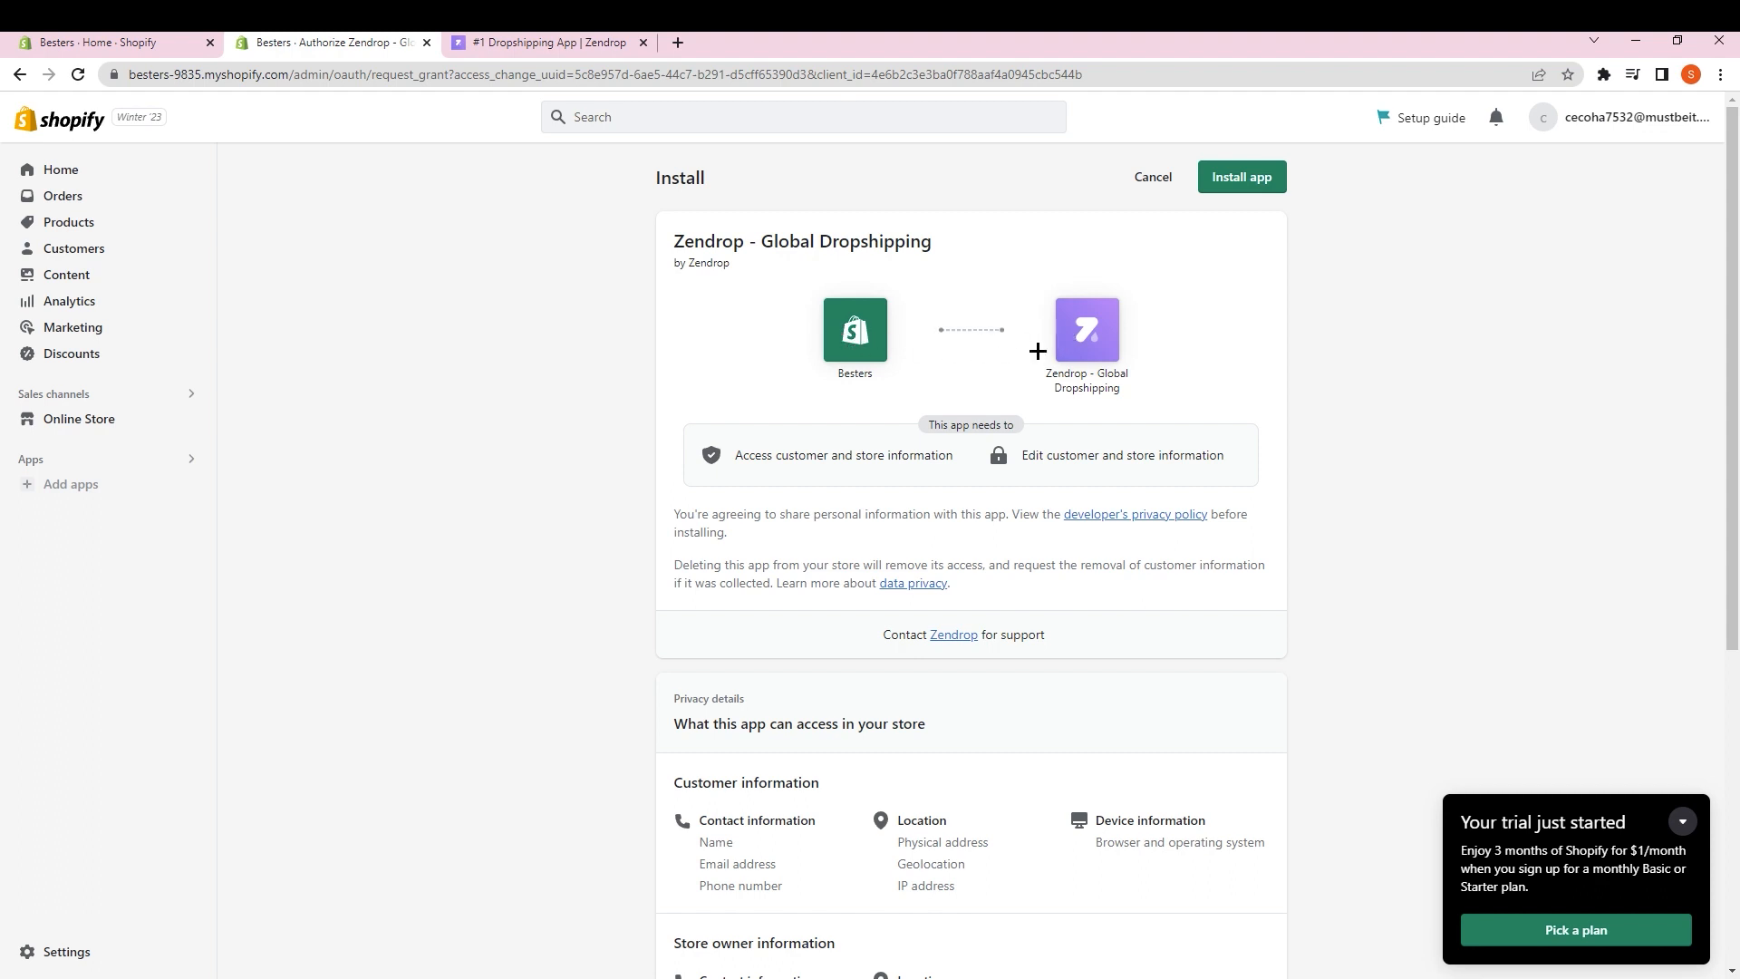
{"action": "left_click", "coordinate": [1225, 178]}
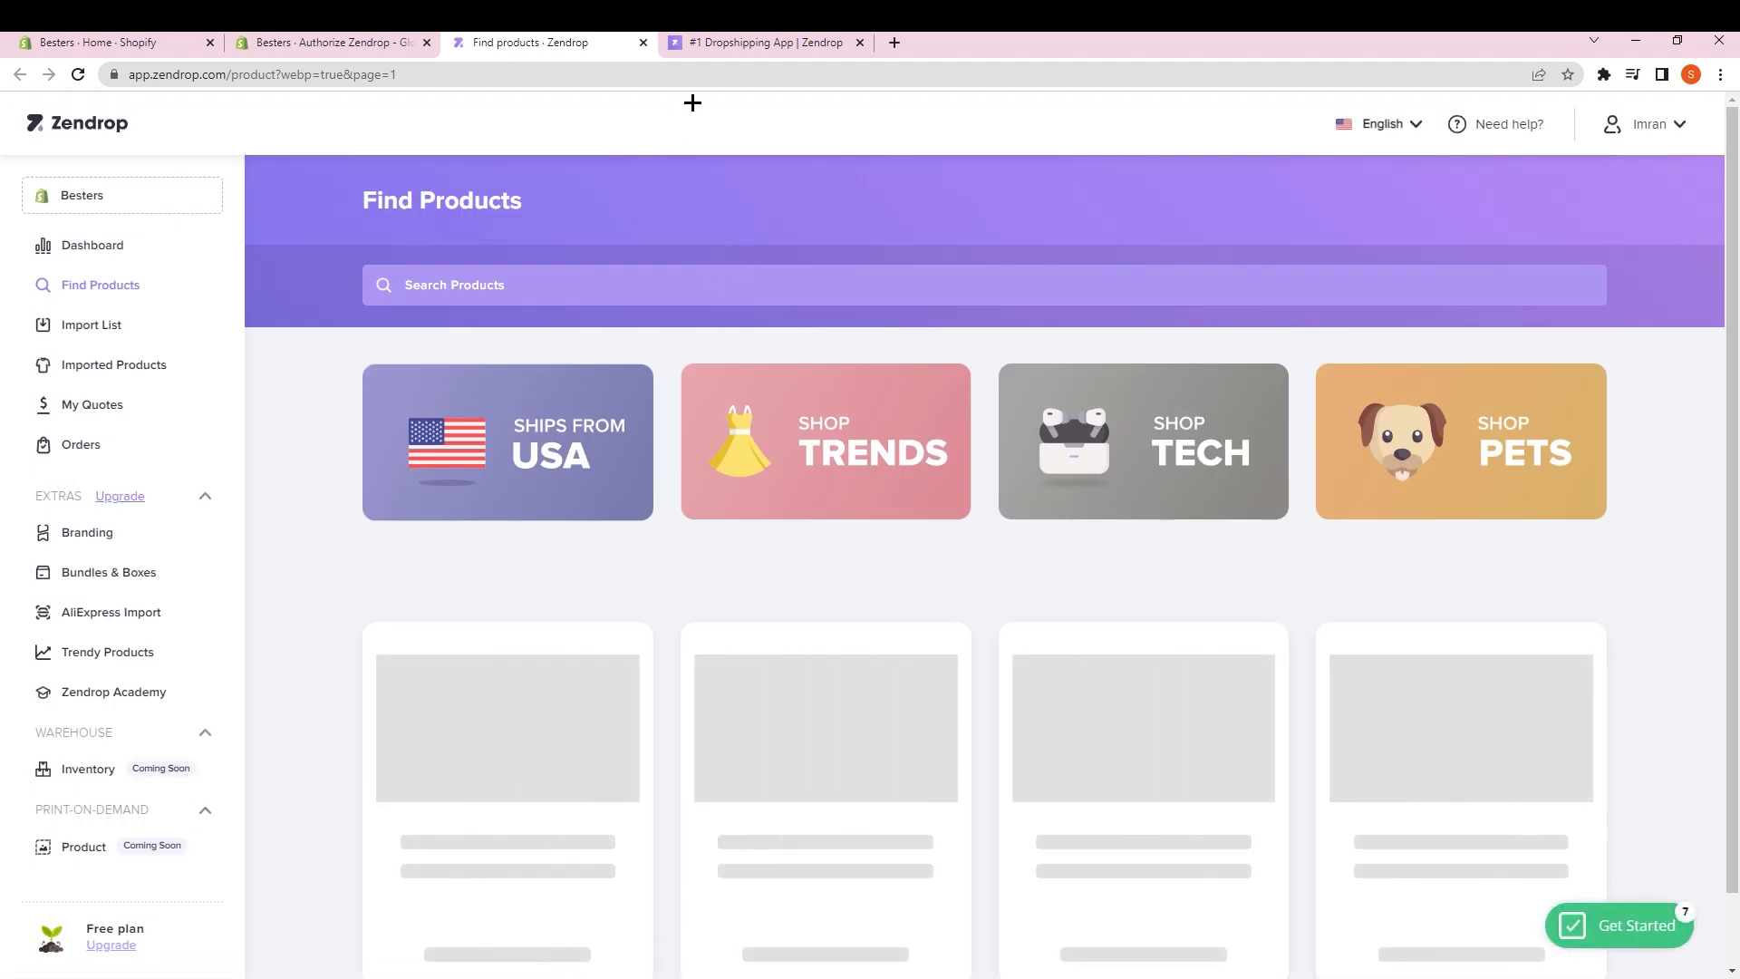
Revisit the Zendrop Plus offer page and return to the Find Products page of the Zendrop app
{"action": "left_click", "coordinate": [715, 43]}
{"action": "scroll", "coordinate": [519, 676], "scroll_direction": "up", "scroll_amount": 9}
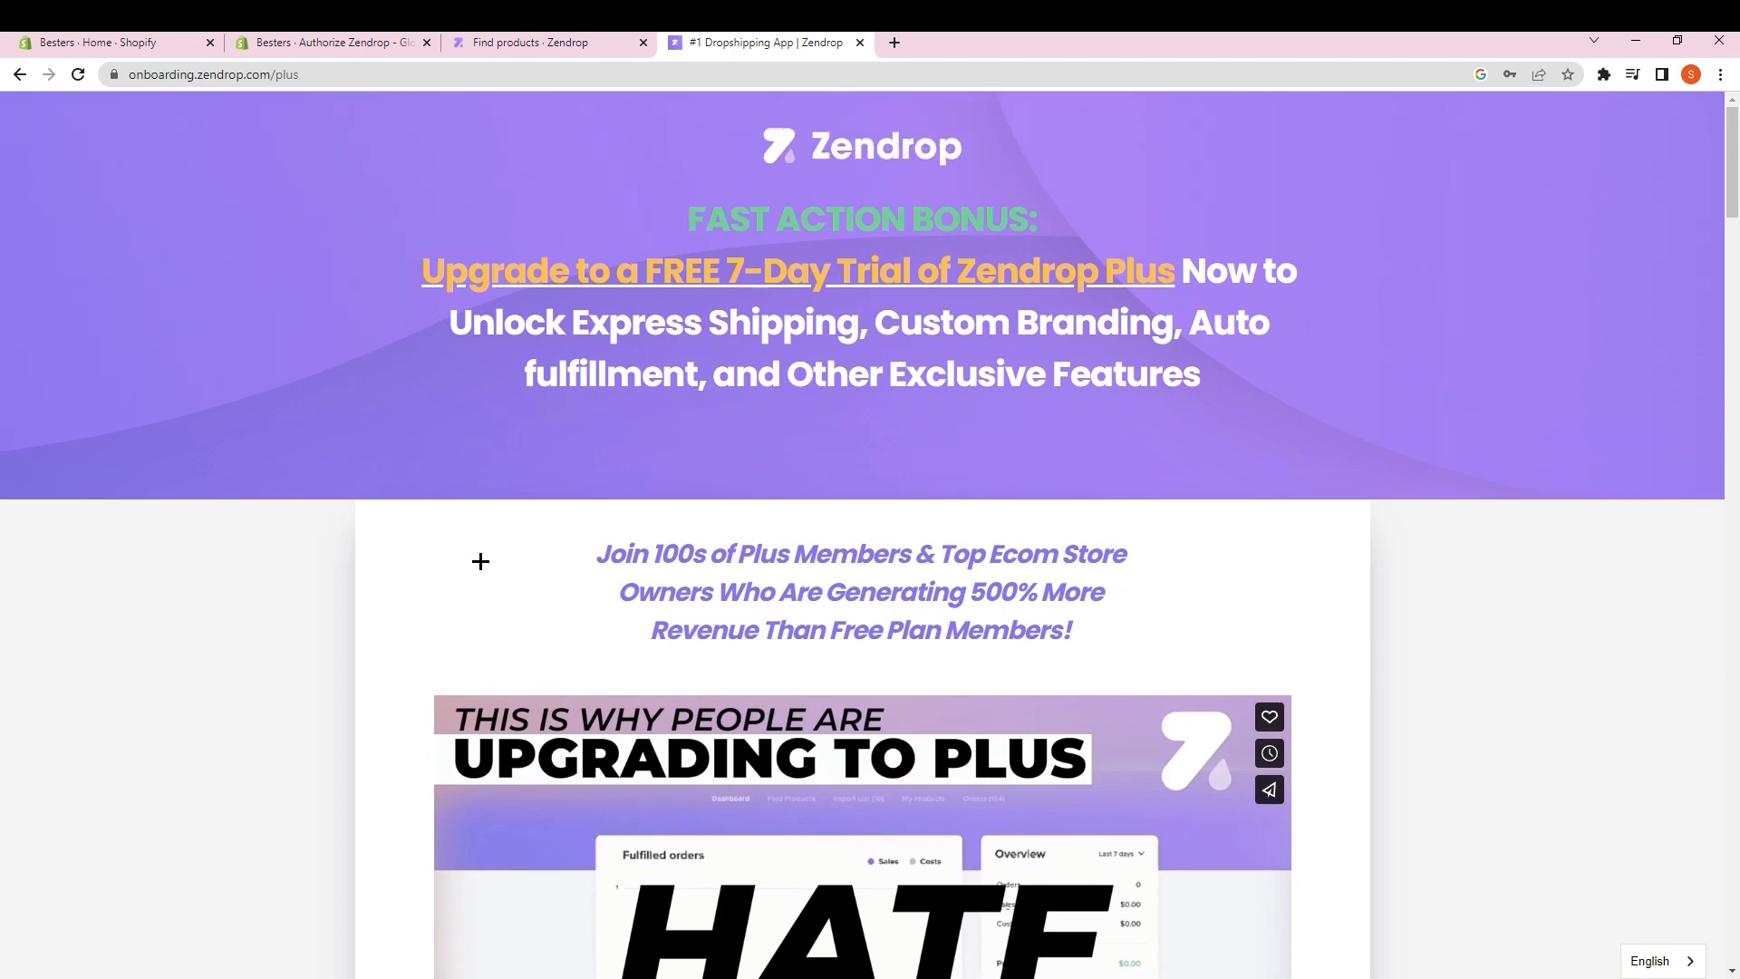
{"action": "left_click", "coordinate": [547, 45]}
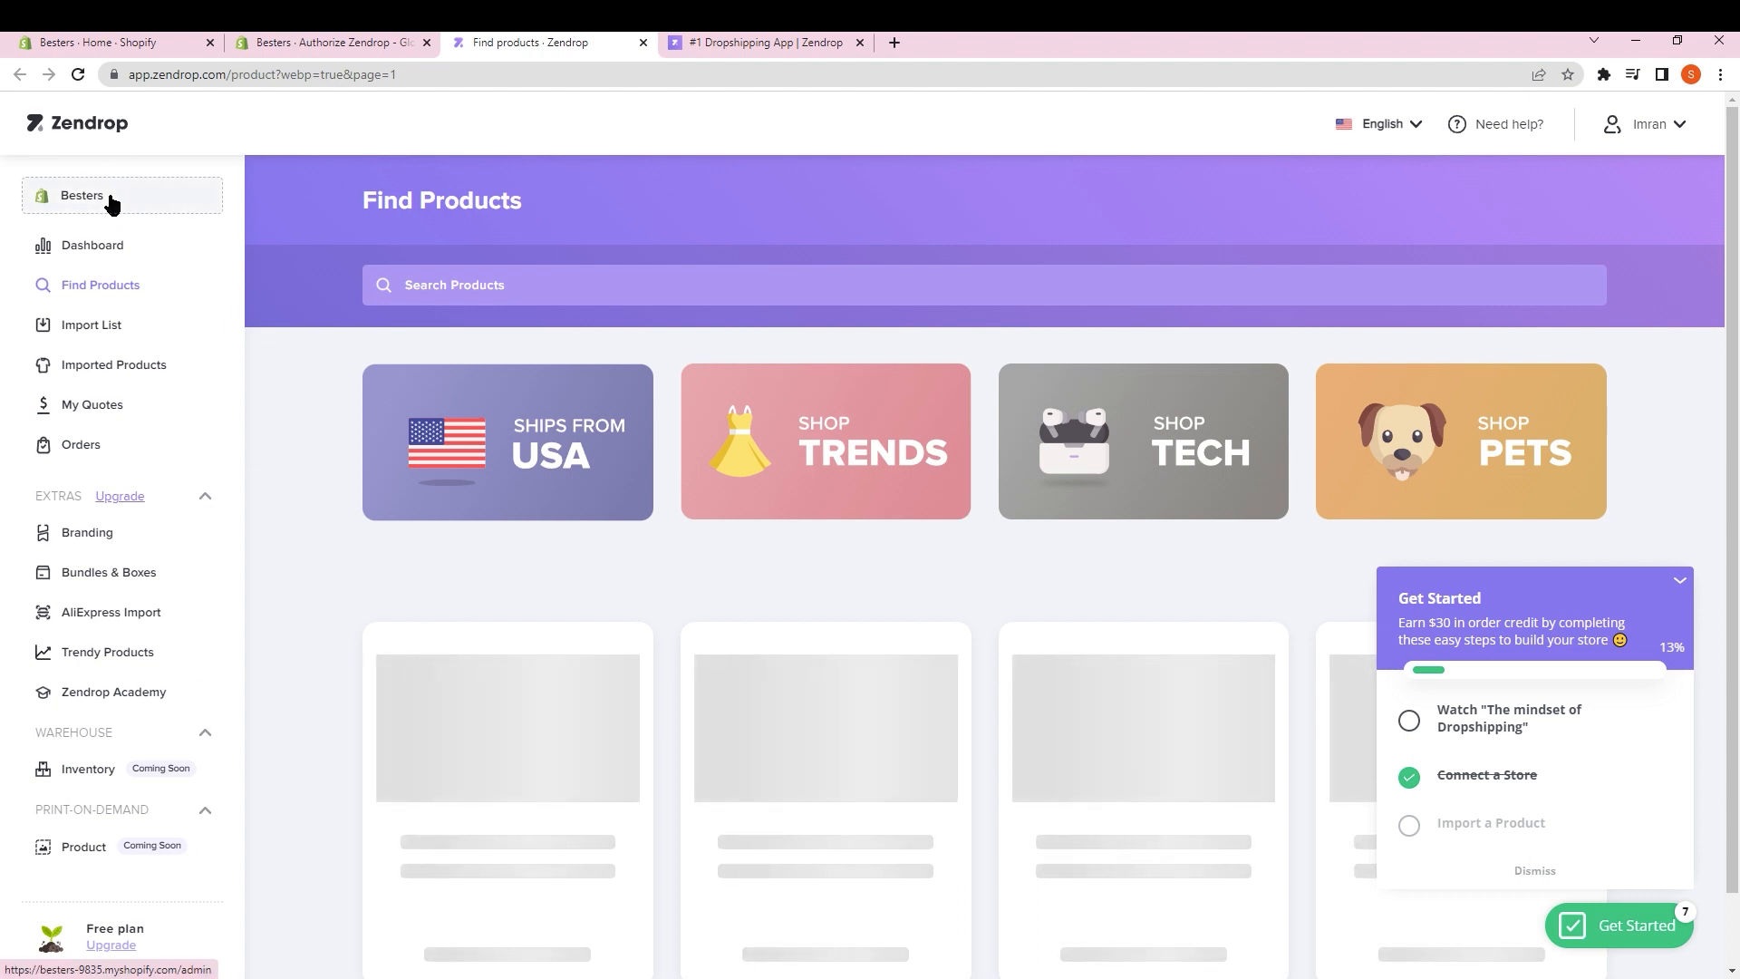
Open the Zendrop dashboard and collapse the Extras, Warehouse and Print-on-Demand navigation sections
{"action": "left_click", "coordinate": [97, 256]}
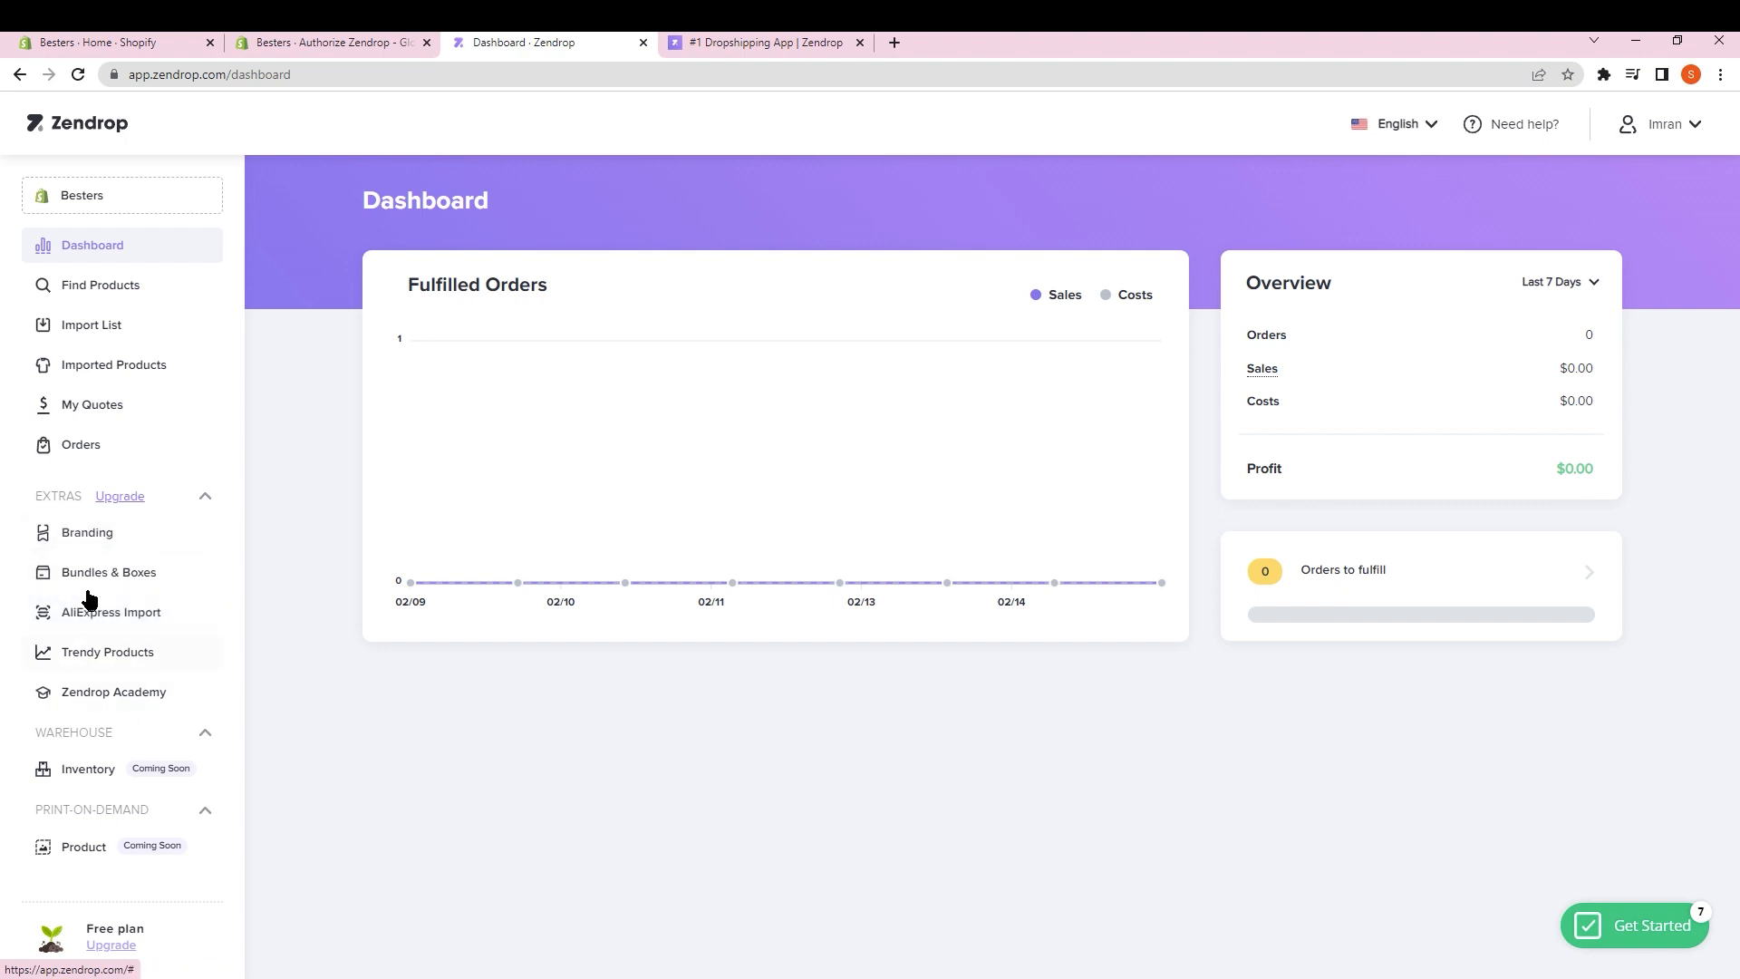
{"action": "left_click", "coordinate": [202, 735]}
{"action": "left_click", "coordinate": [204, 515]}
{"action": "left_click", "coordinate": [204, 567]}
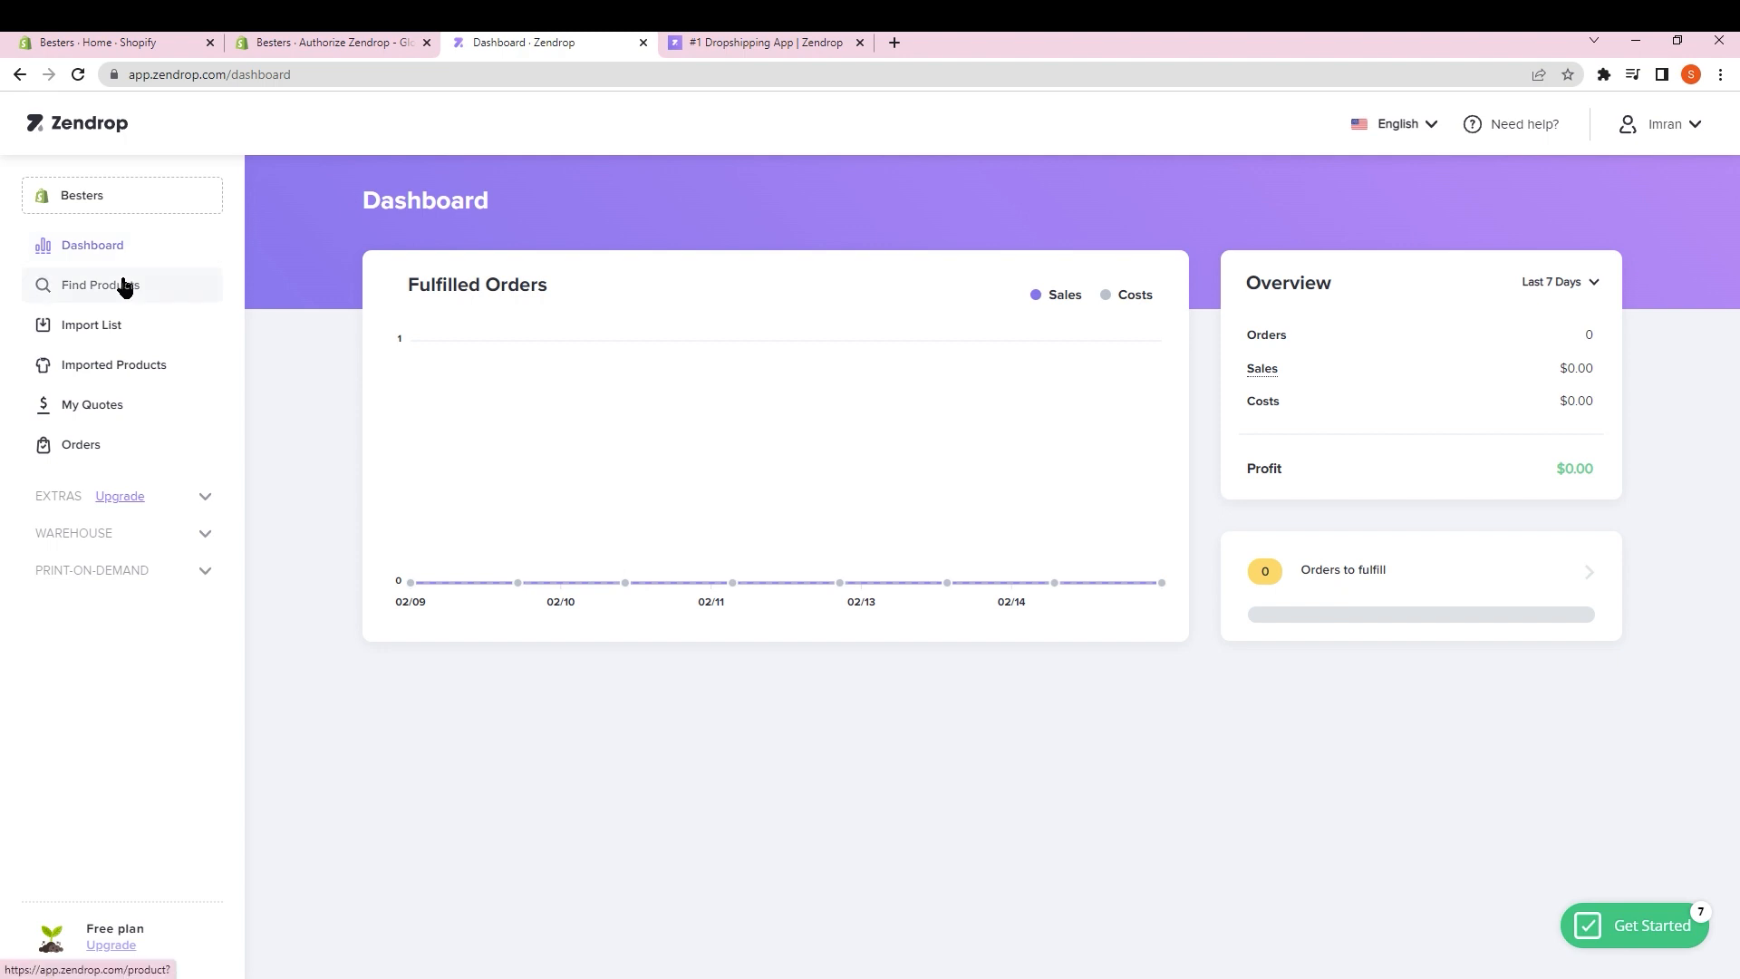
Examine the Import List, Imported Products, My Quotes and Orders pages in Zendrop
{"action": "left_click", "coordinate": [121, 334]}
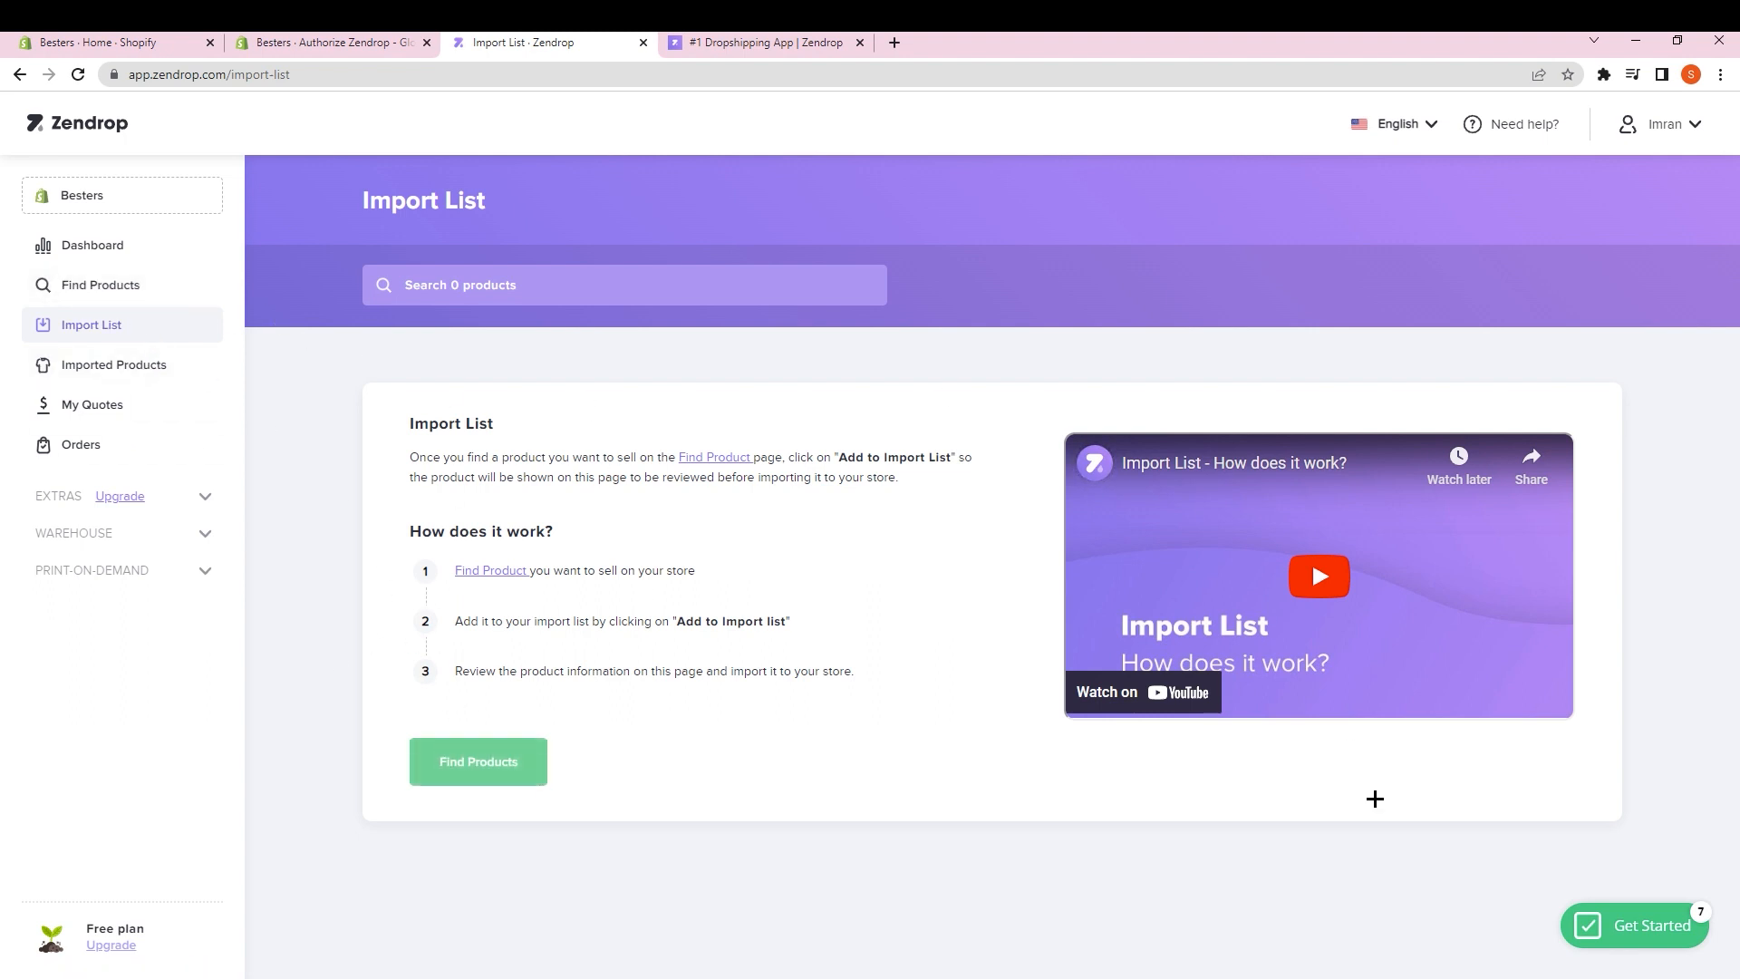
{"action": "left_click", "coordinate": [144, 366]}
{"action": "left_click_drag", "start_coordinate": [413, 465], "coordinate": [960, 501]}
{"action": "left_click", "coordinate": [634, 505]}
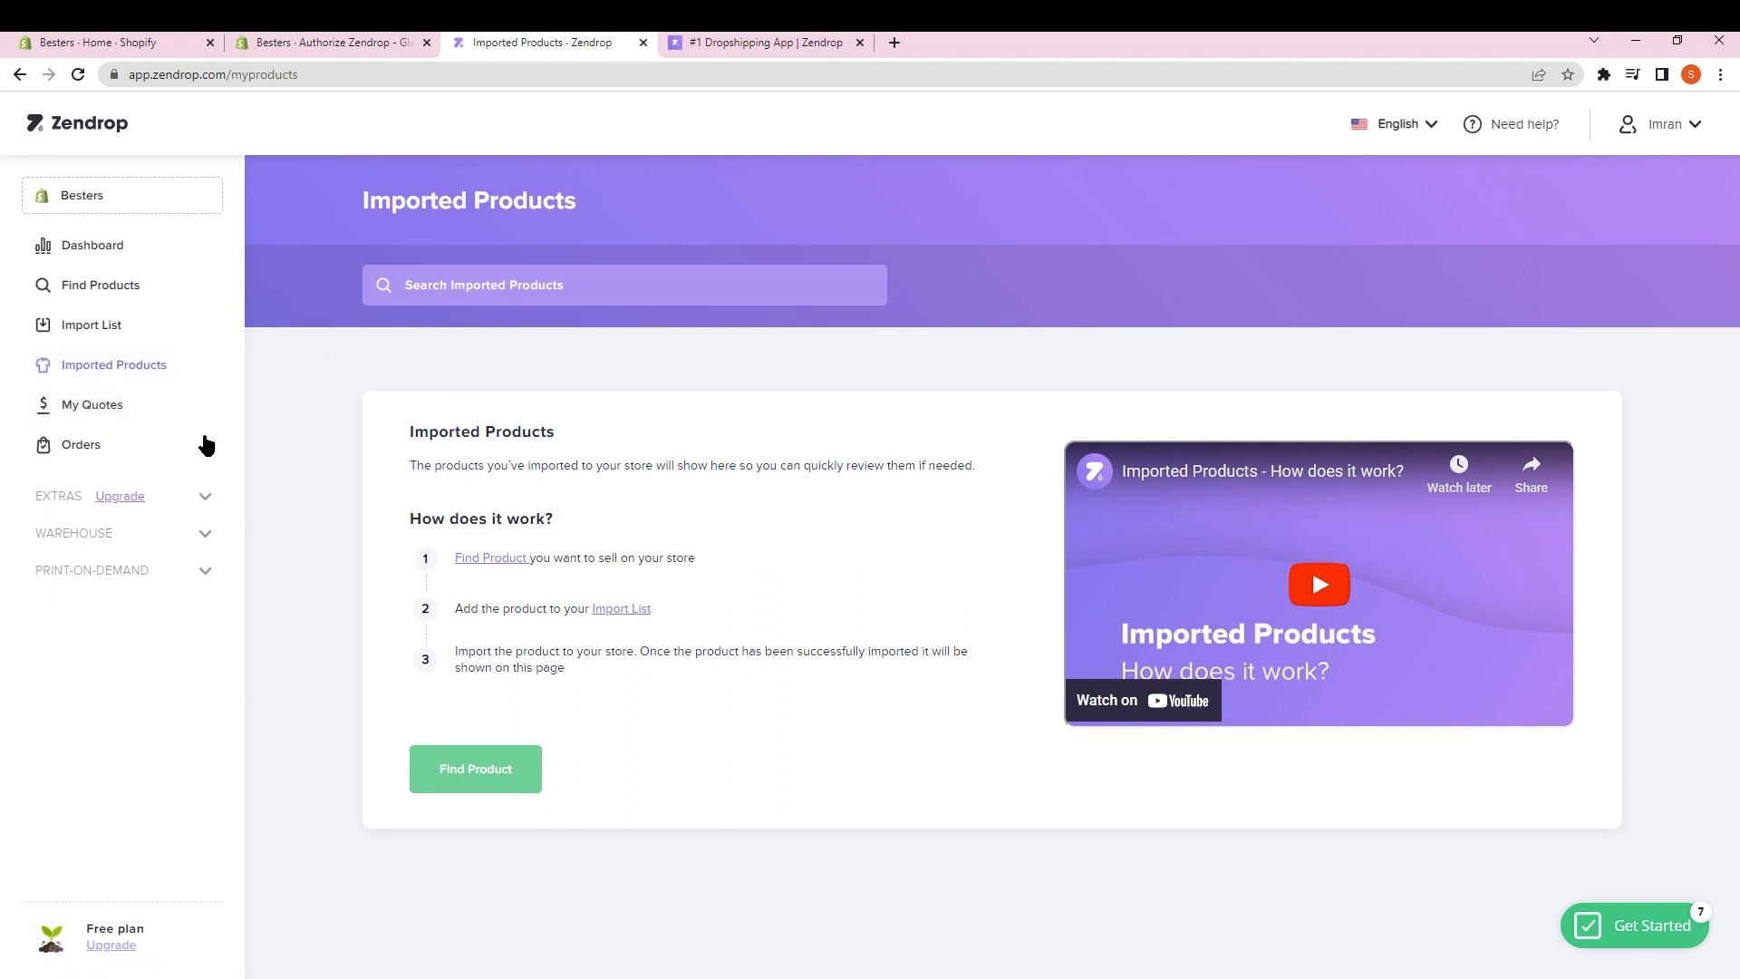
{"action": "left_click", "coordinate": [145, 413]}
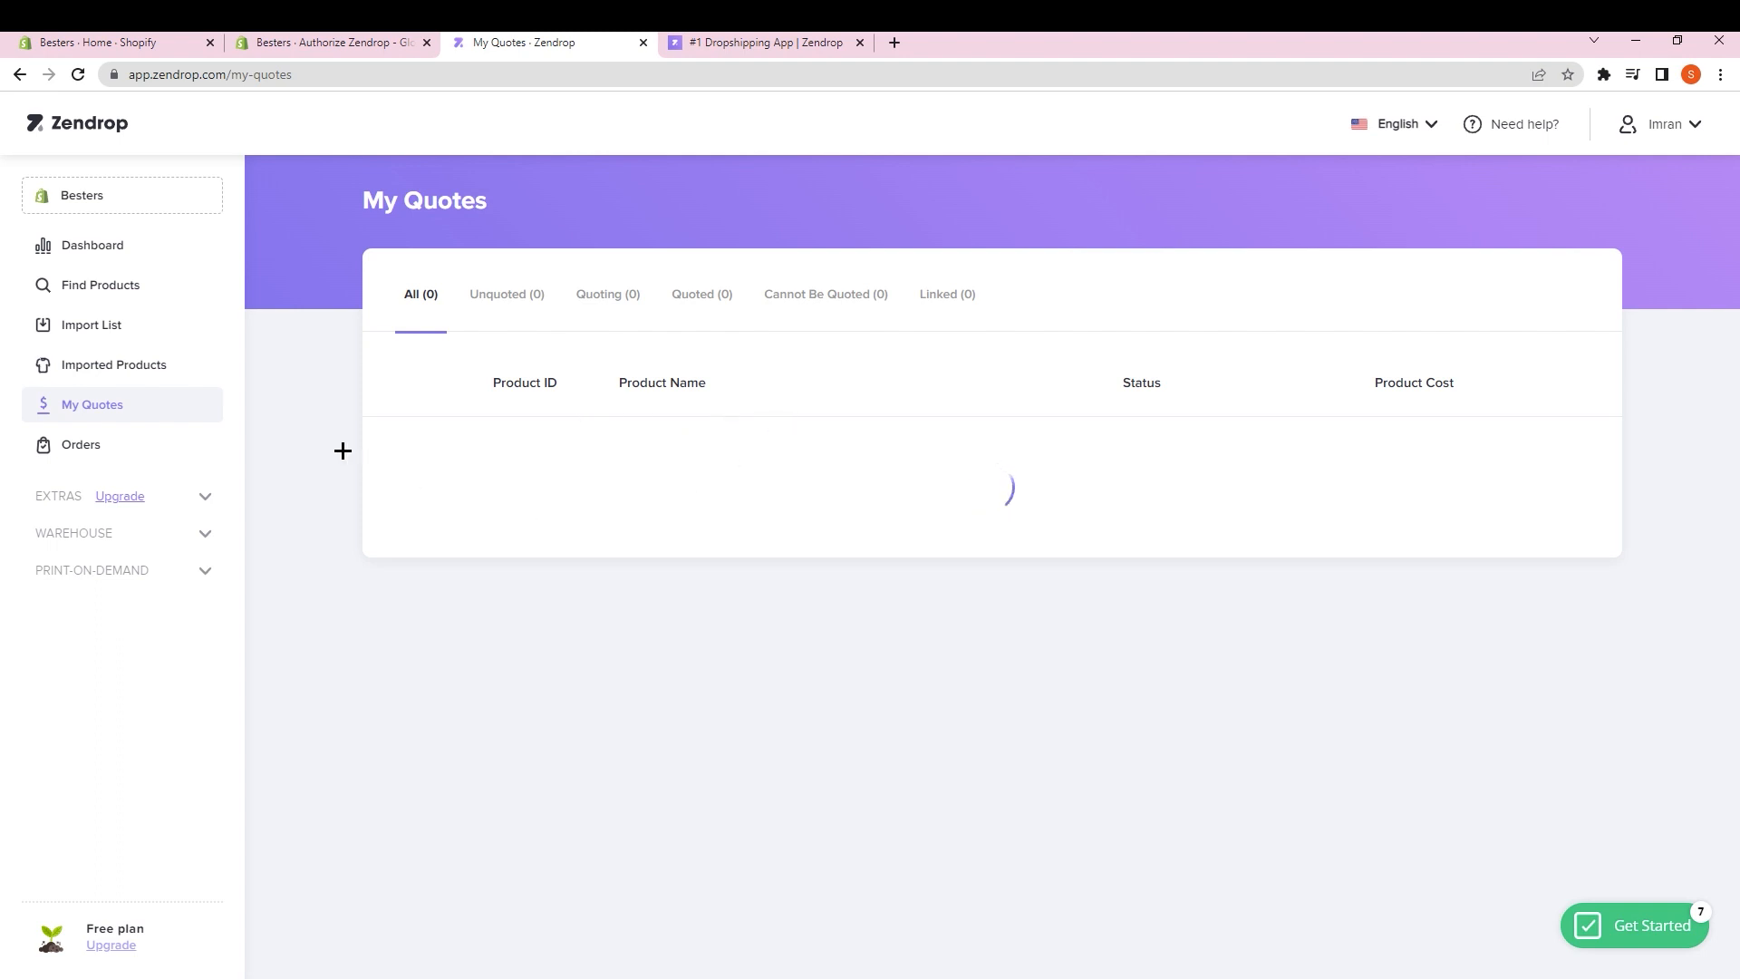
{"action": "left_click", "coordinate": [150, 457]}
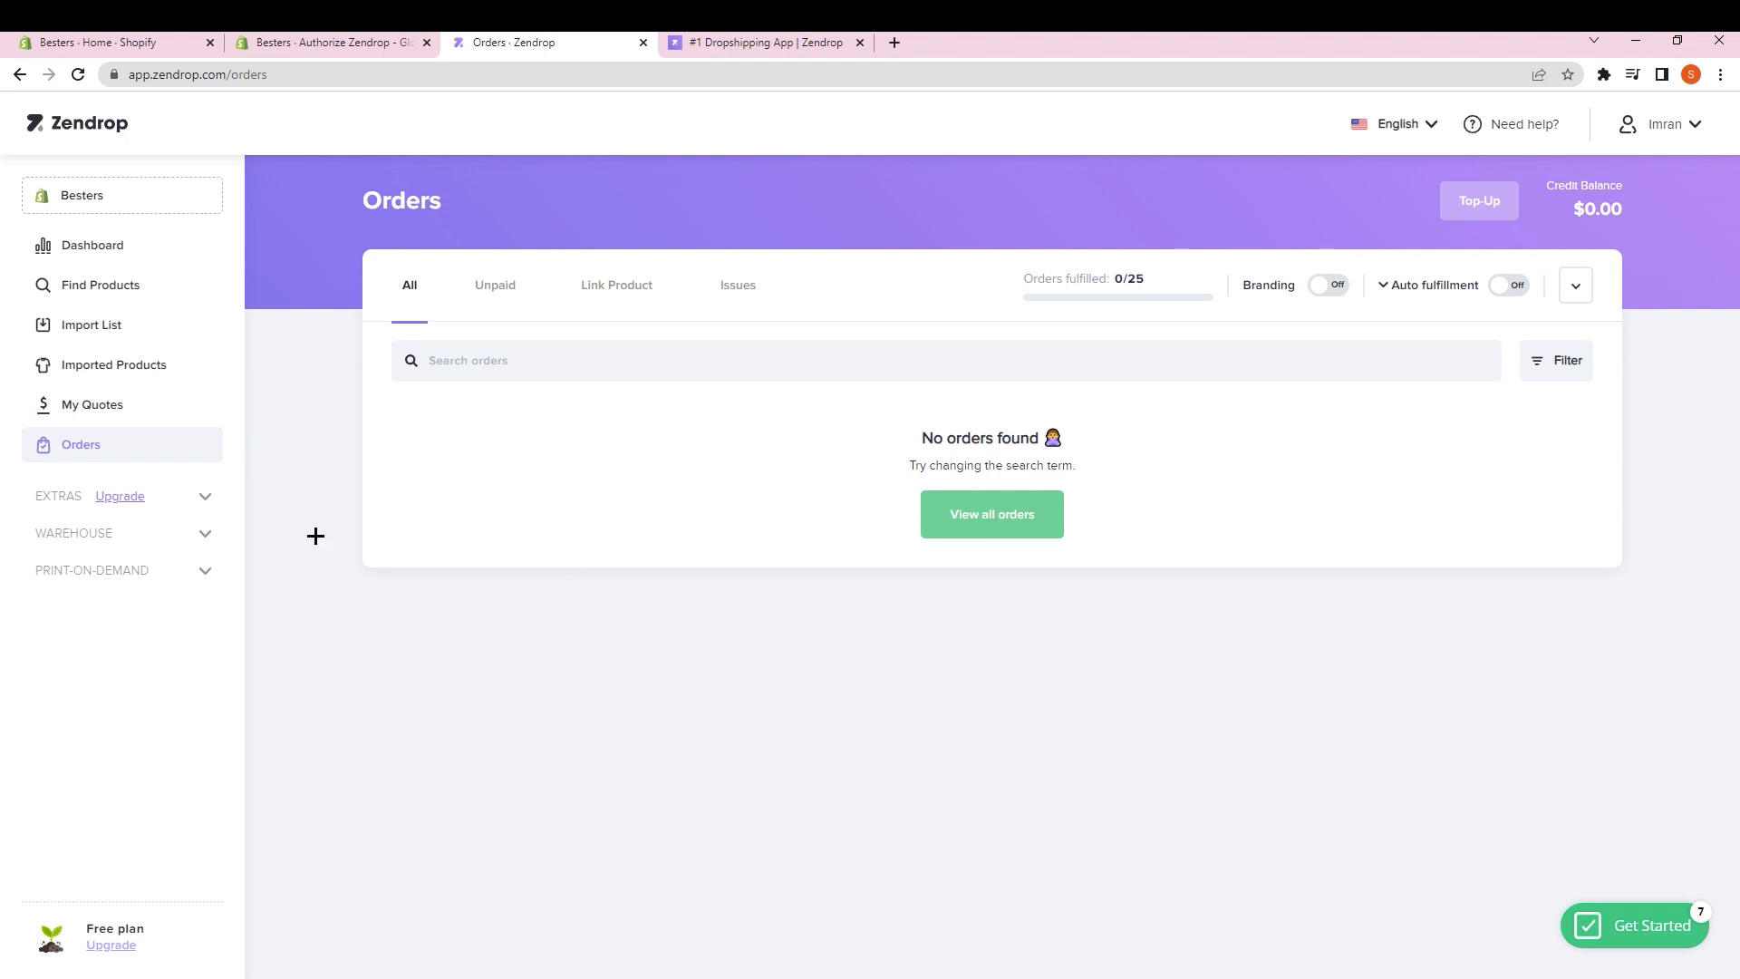
Browse the Find Products catalogue for items to sell, checking product costs and the AliExpress import option
{"action": "left_click", "coordinate": [101, 285]}
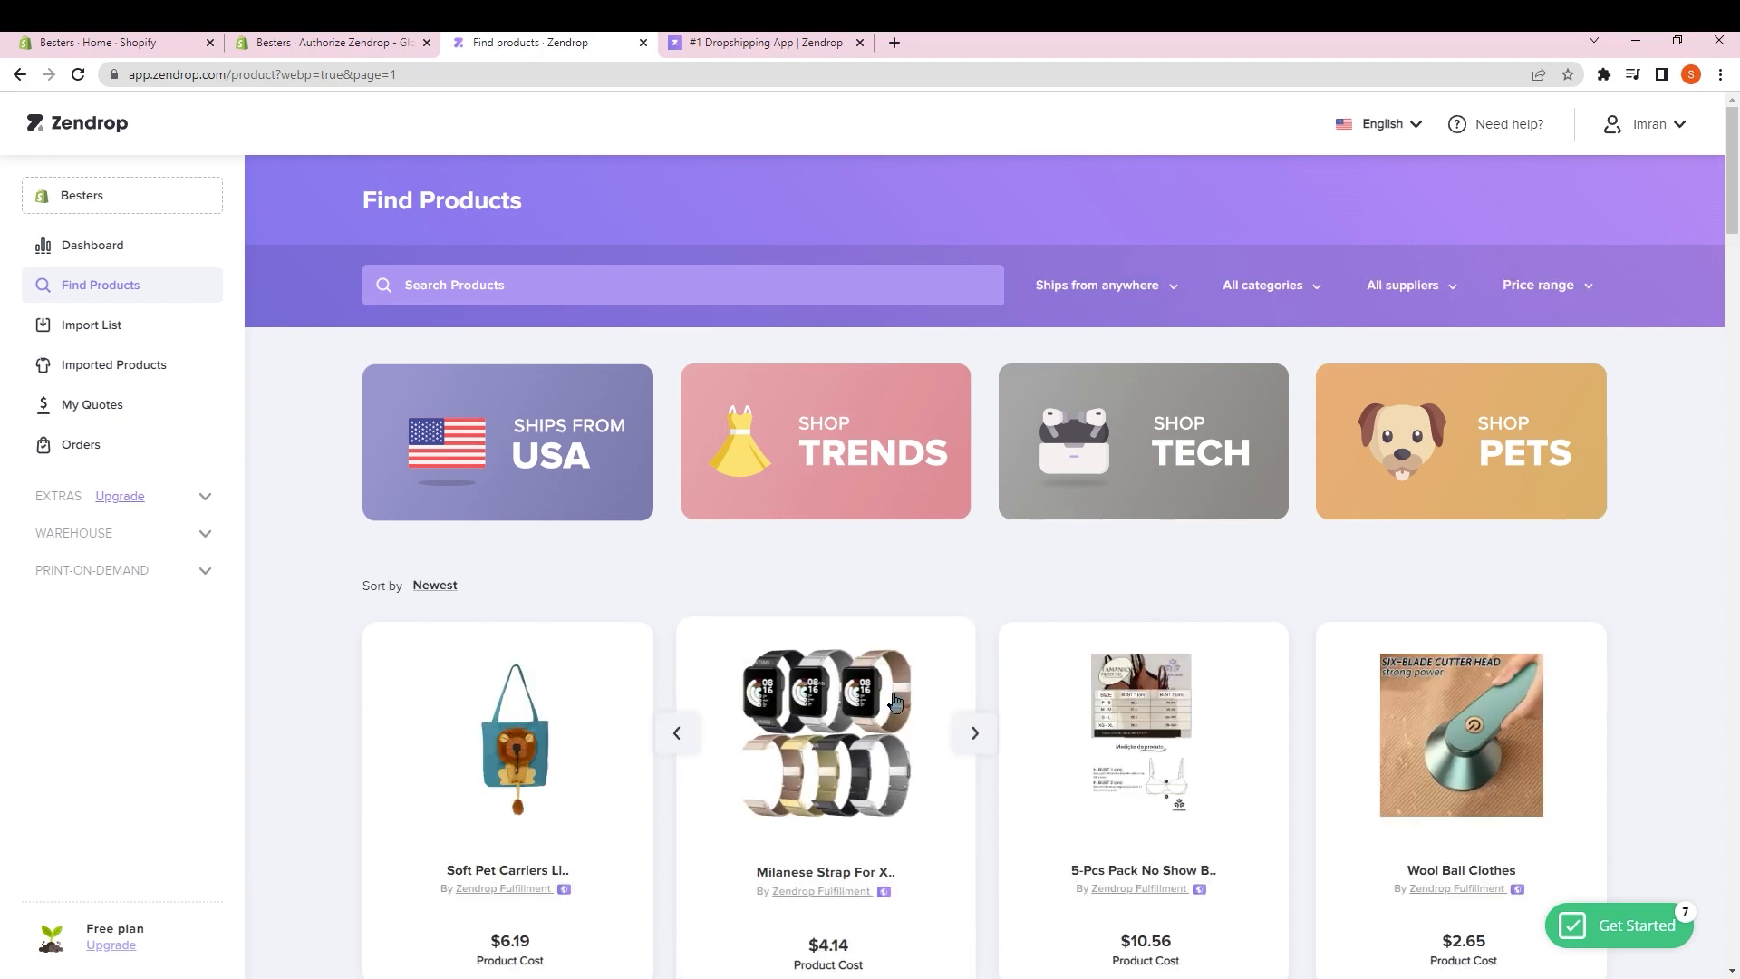
{"action": "scroll", "coordinate": [911, 589], "scroll_direction": "down", "scroll_amount": 3}
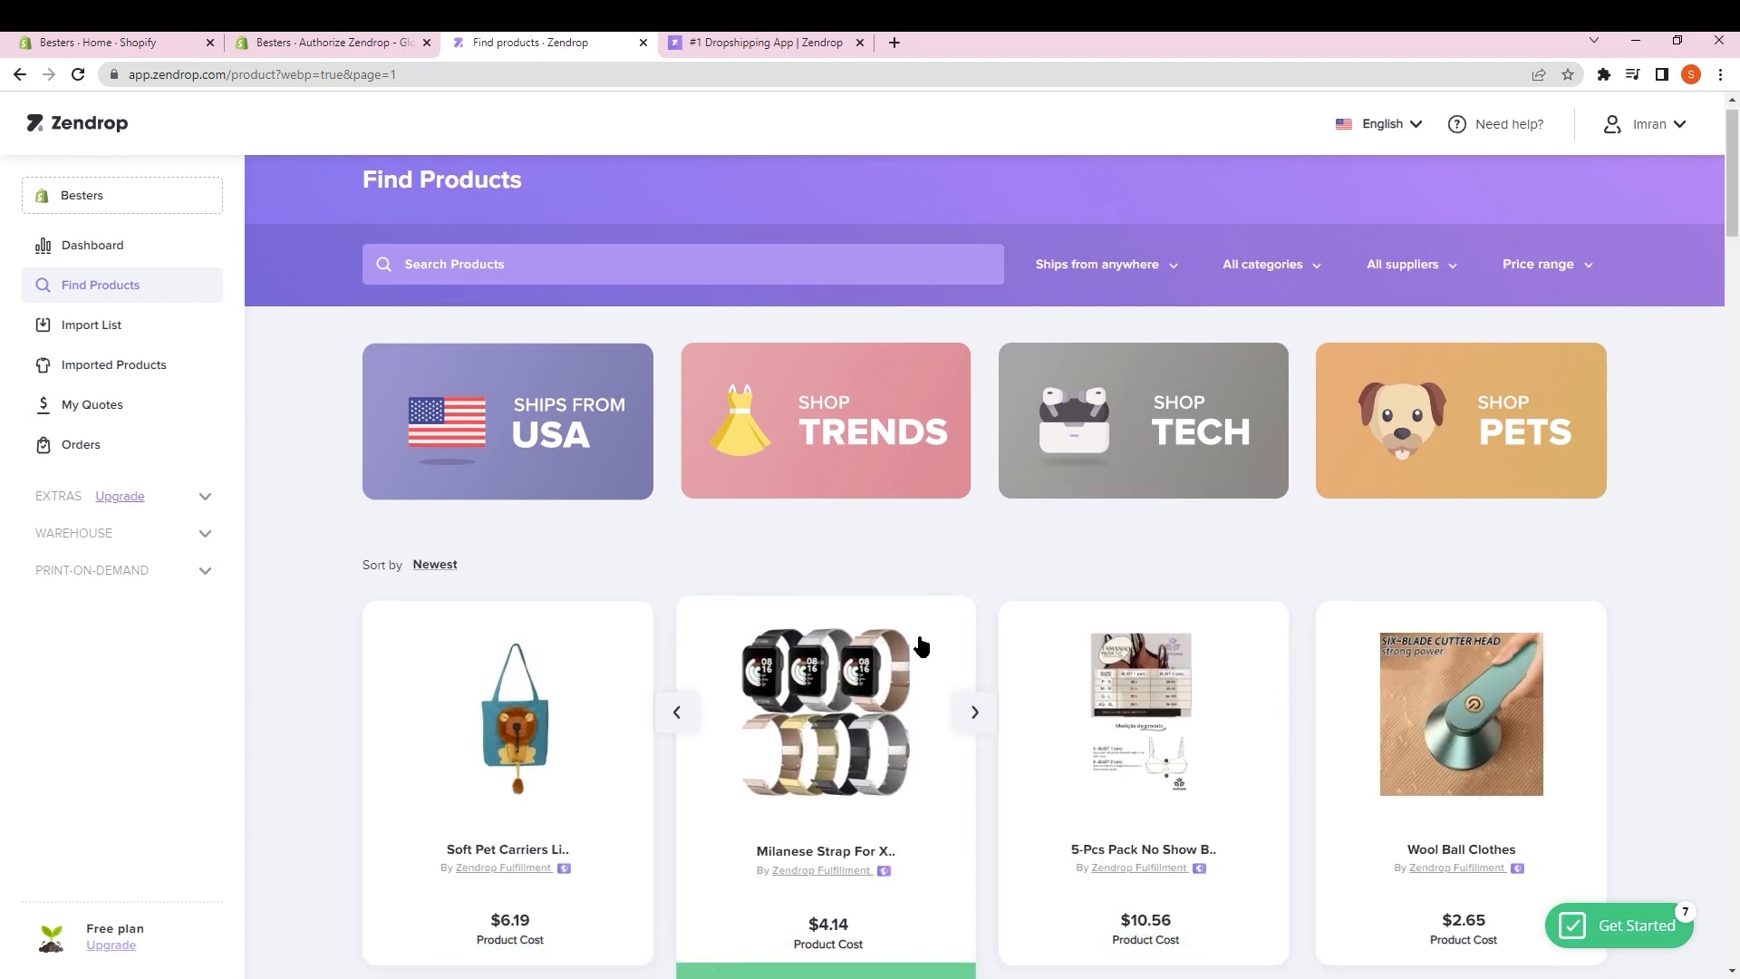
{"action": "scroll", "coordinate": [905, 646], "scroll_direction": "down", "scroll_amount": 15}
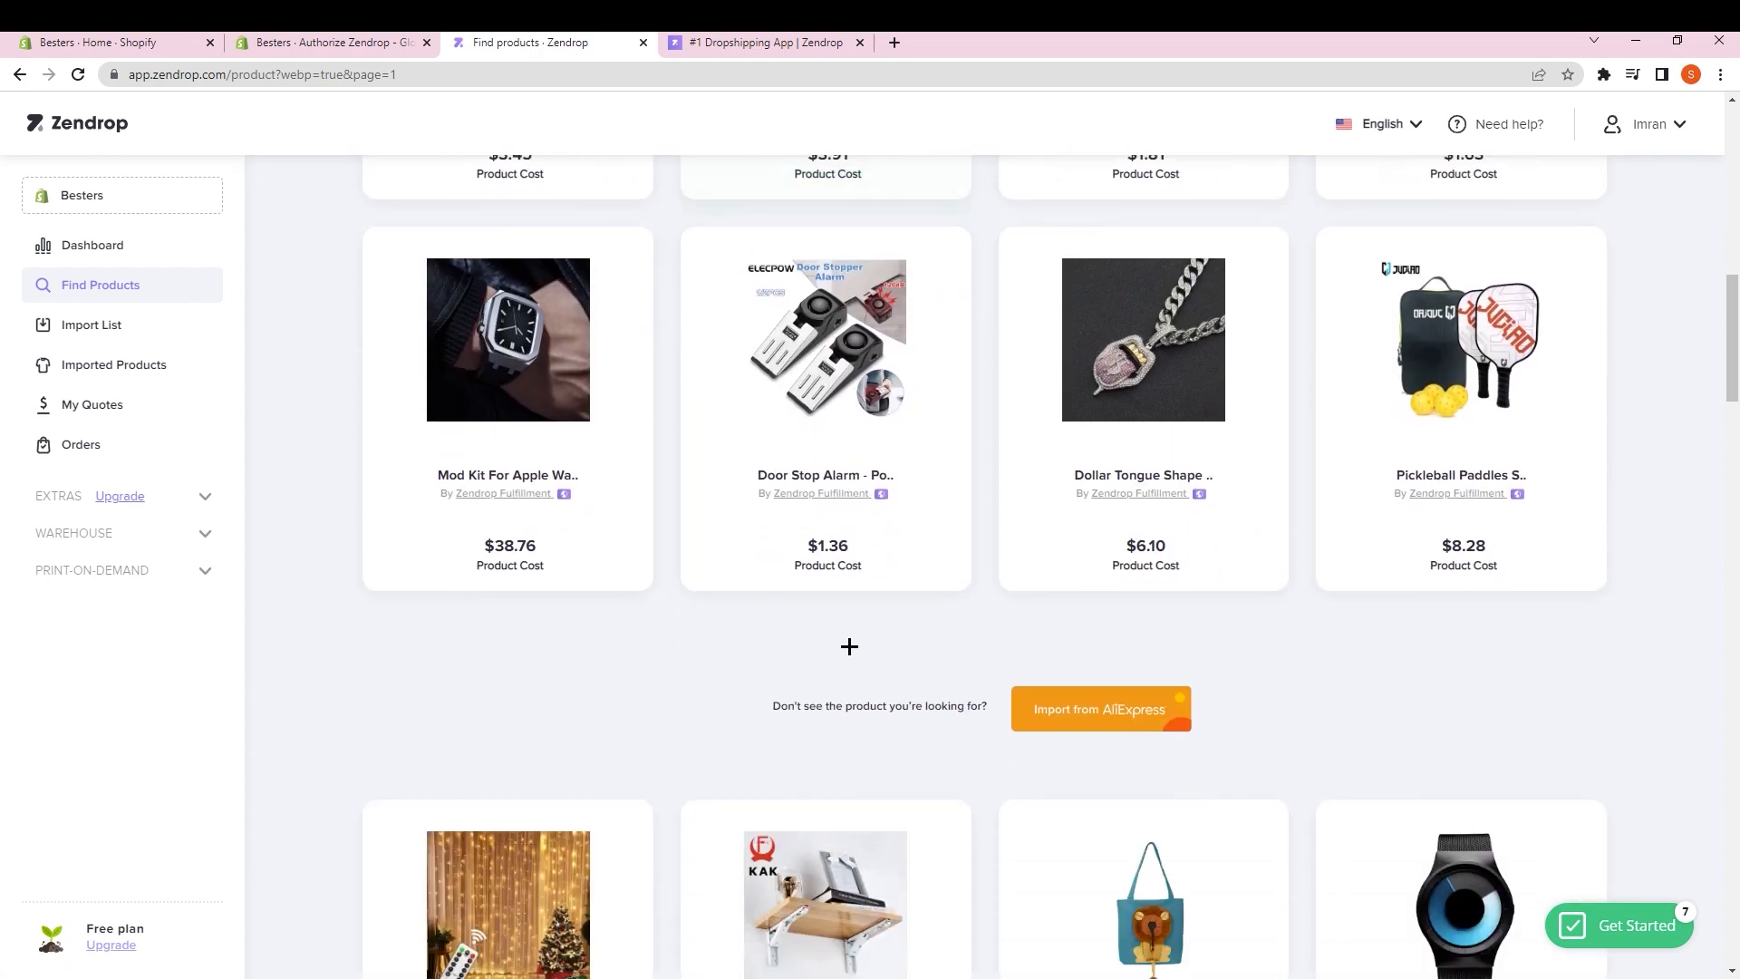
{"action": "scroll", "coordinate": [796, 624], "scroll_direction": "down", "scroll_amount": 4}
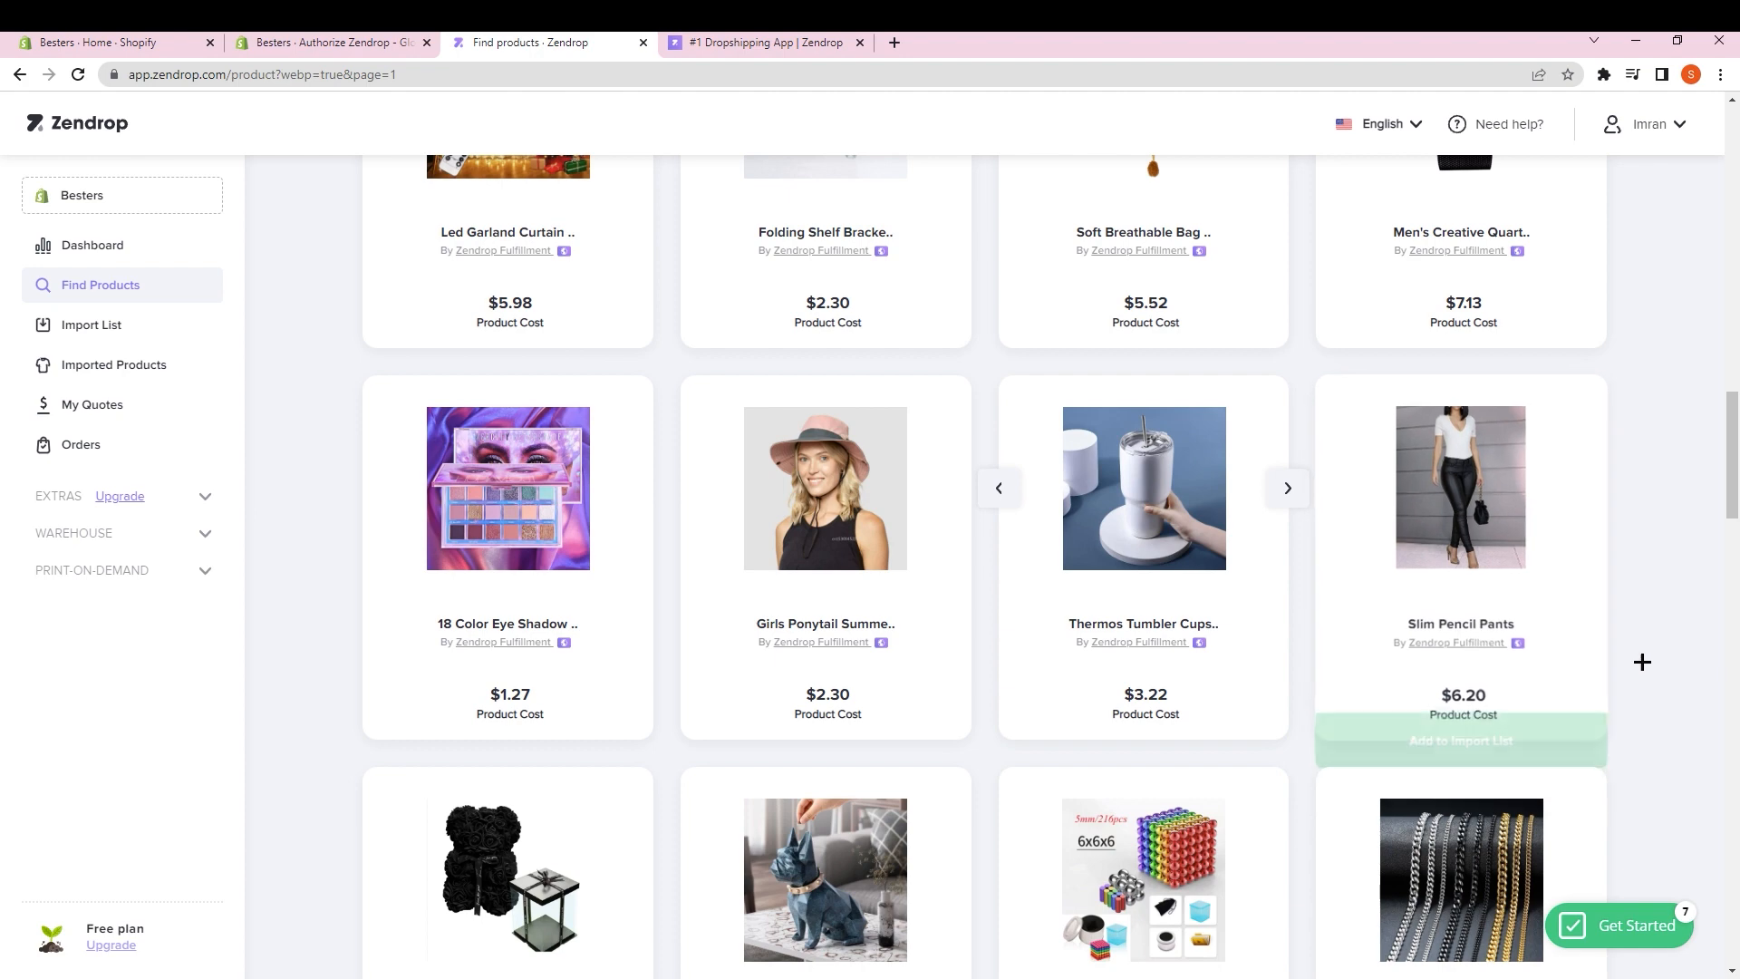
{"action": "scroll", "coordinate": [1667, 680], "scroll_direction": "down", "scroll_amount": 7}
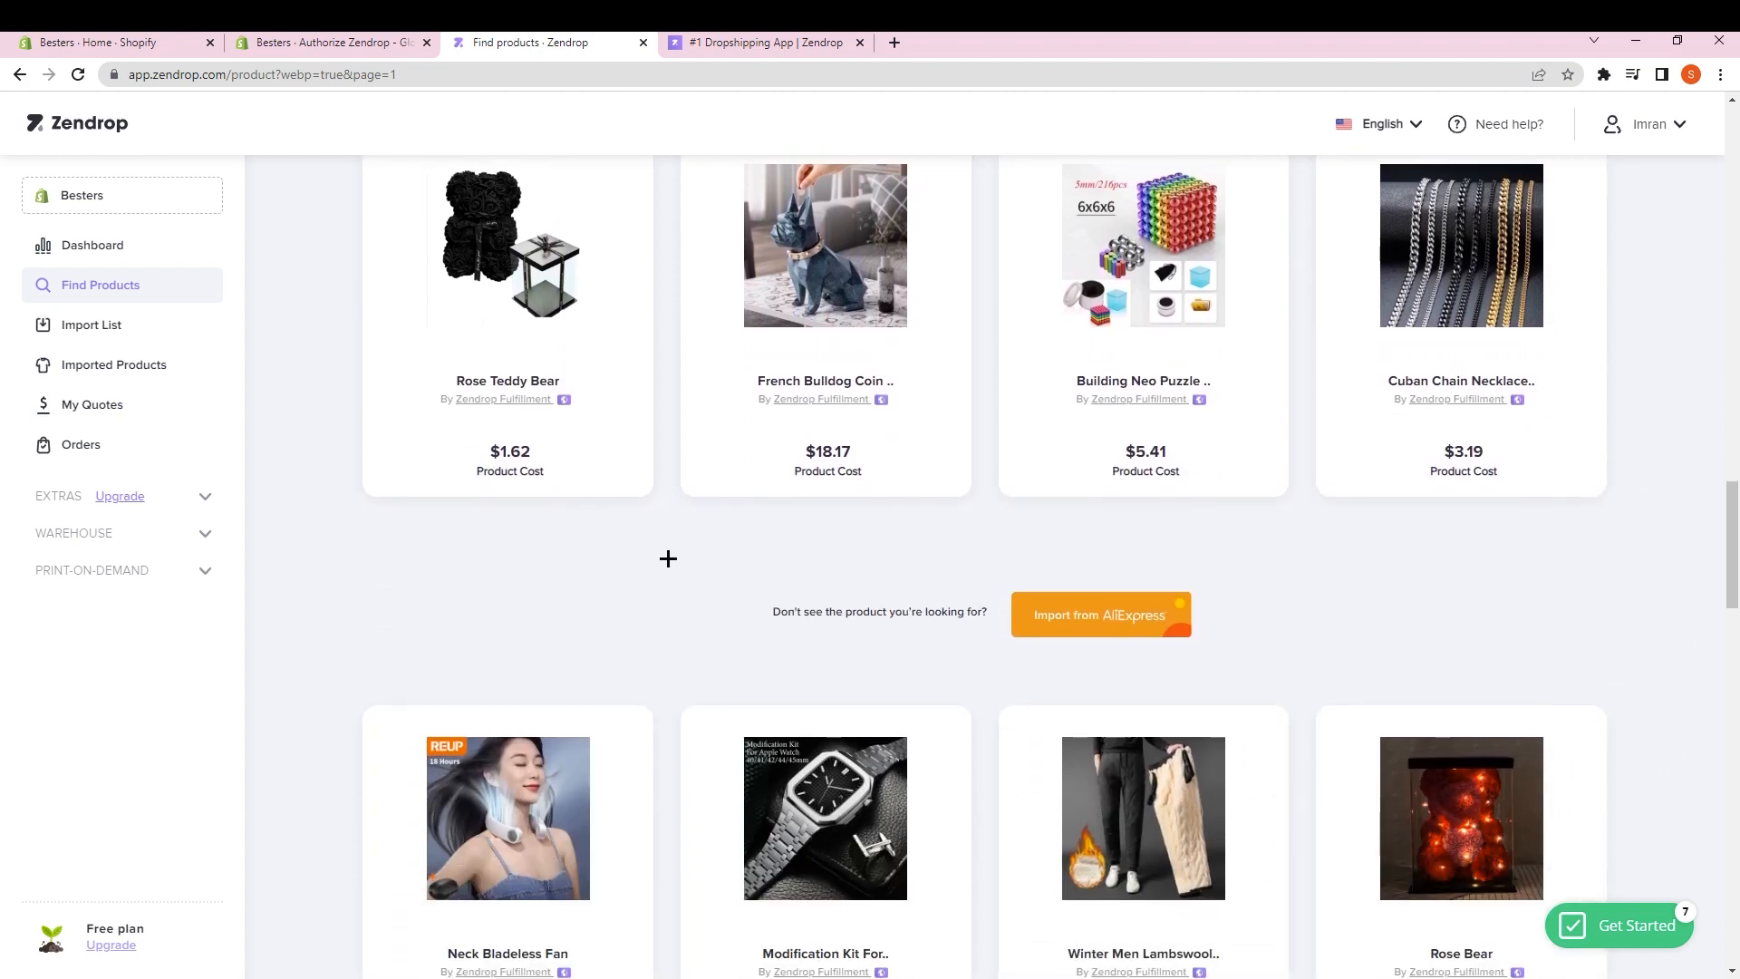
{"action": "scroll", "coordinate": [967, 816], "scroll_direction": "down", "scroll_amount": 7}
{"action": "scroll", "coordinate": [968, 839], "scroll_direction": "up", "scroll_amount": 11}
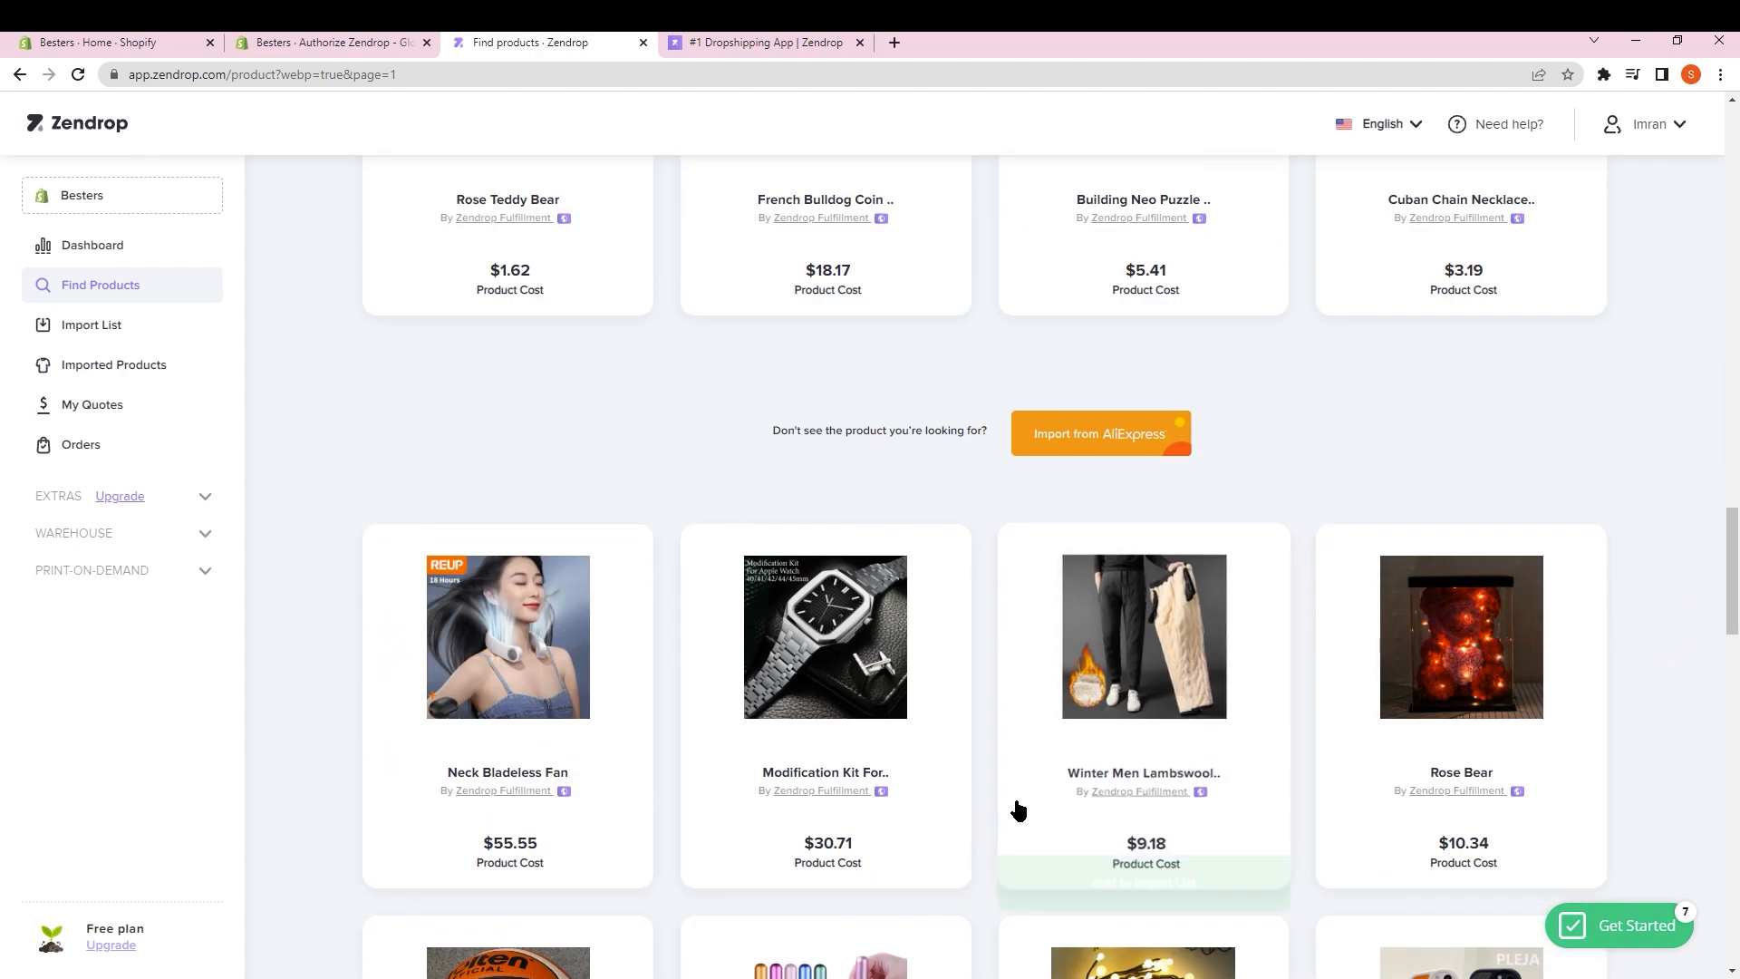
{"action": "scroll", "coordinate": [1293, 884], "scroll_direction": "down", "scroll_amount": 2}
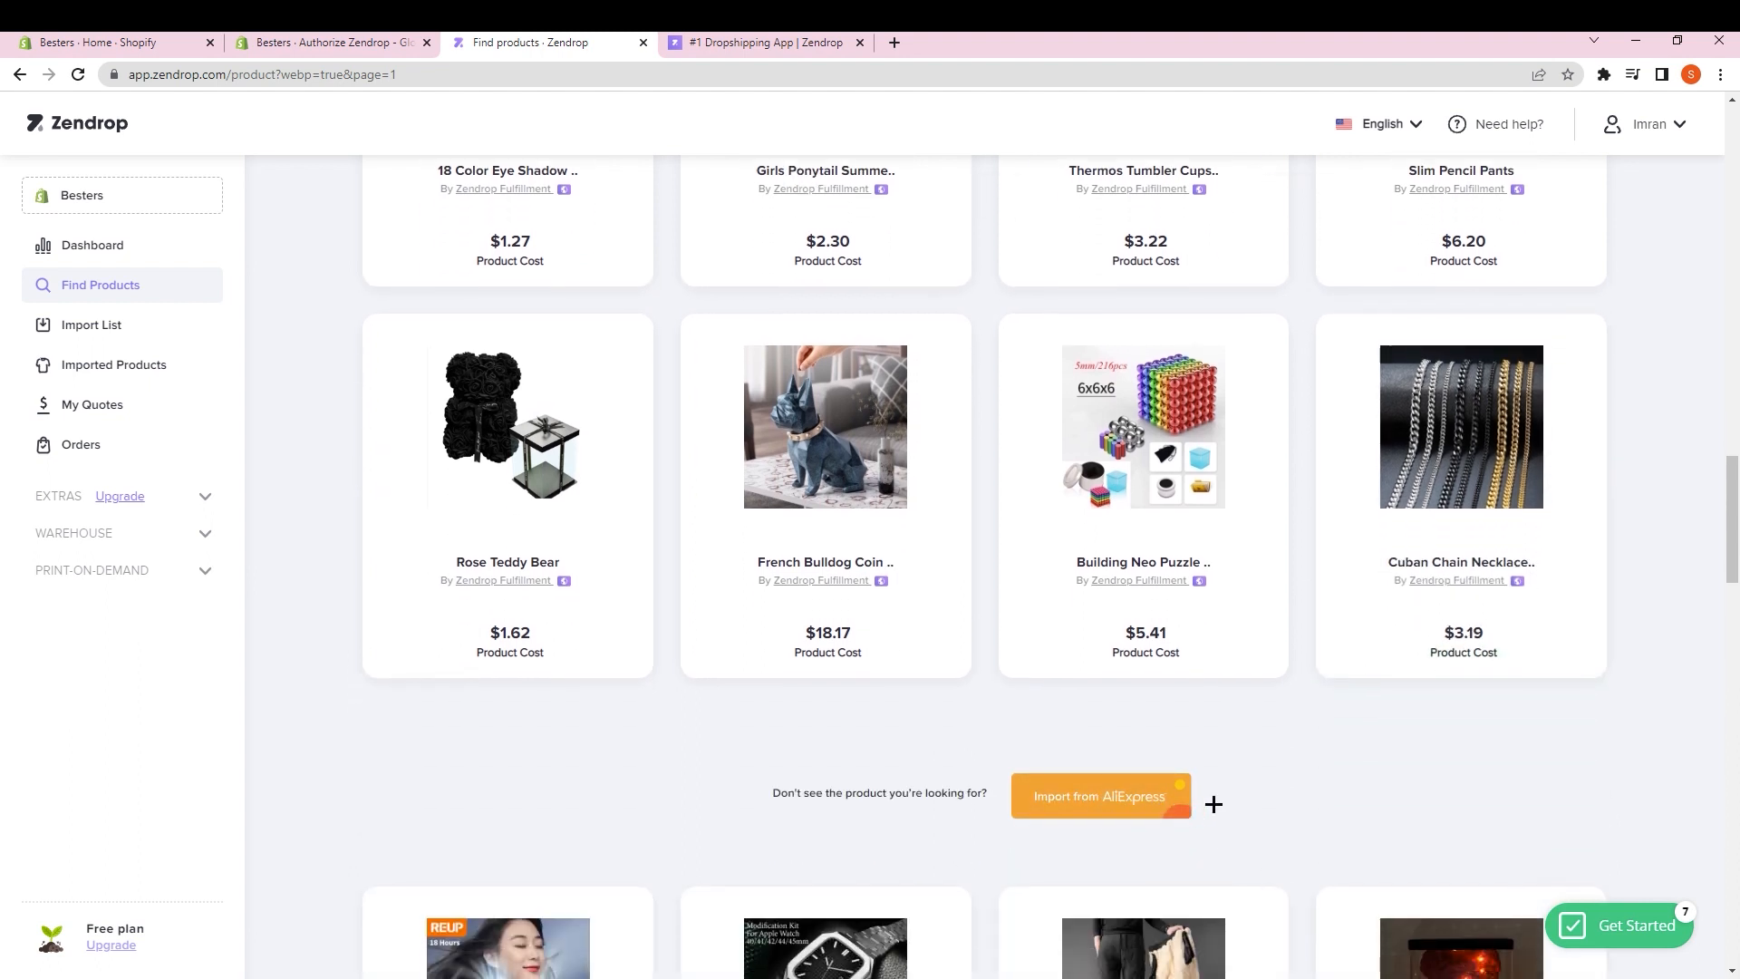
Expand the Warehouse and Extras navigation sections in turn to view their entries, then collapse both
{"action": "scroll", "coordinate": [283, 538], "scroll_direction": "up", "scroll_amount": 1}
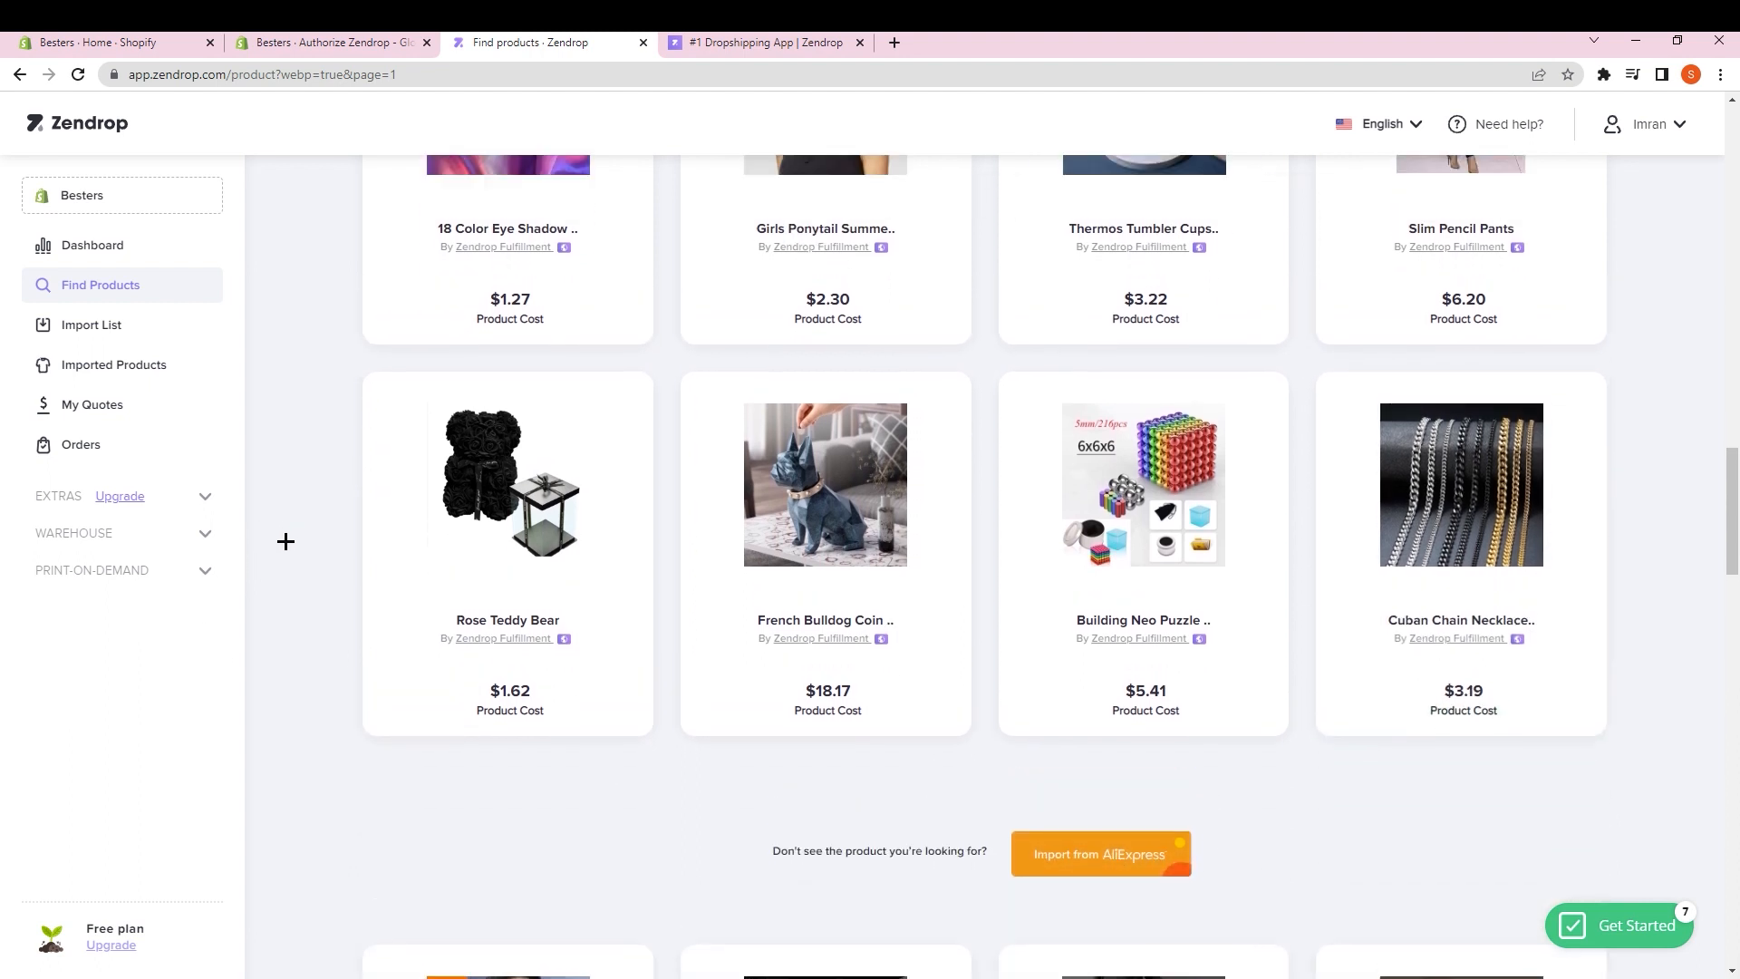
{"action": "left_click", "coordinate": [205, 535]}
{"action": "left_click", "coordinate": [205, 536]}
{"action": "left_click", "coordinate": [205, 498]}
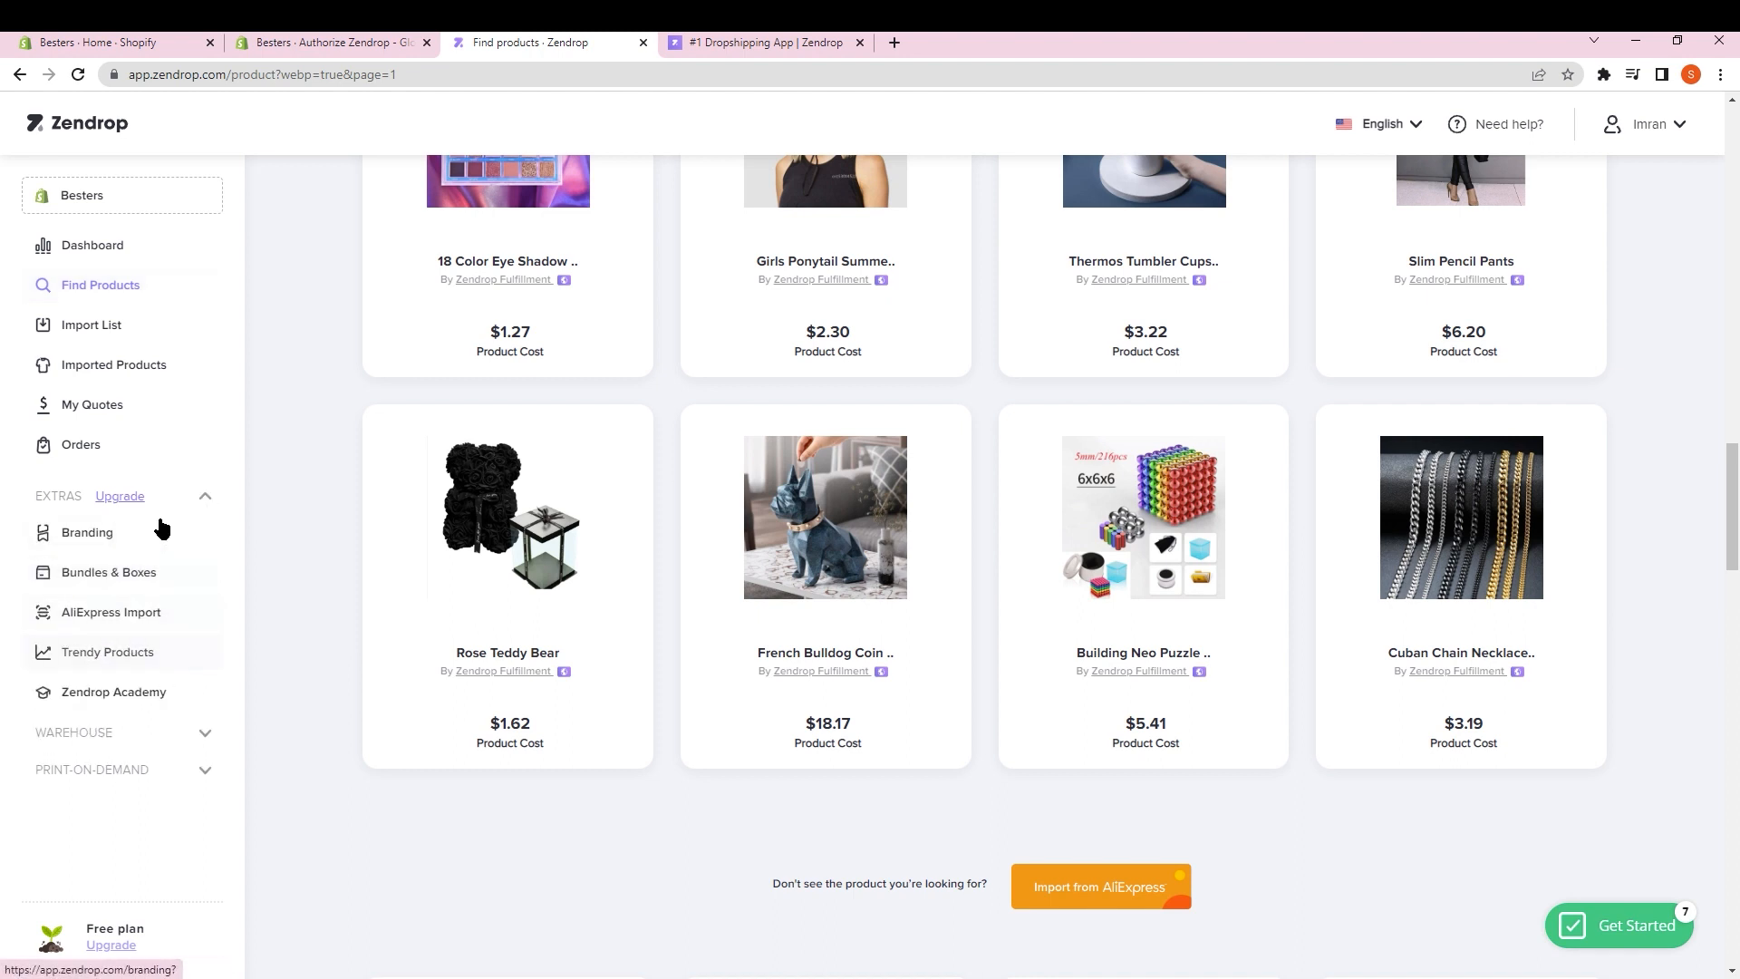
{"action": "left_click", "coordinate": [205, 497]}
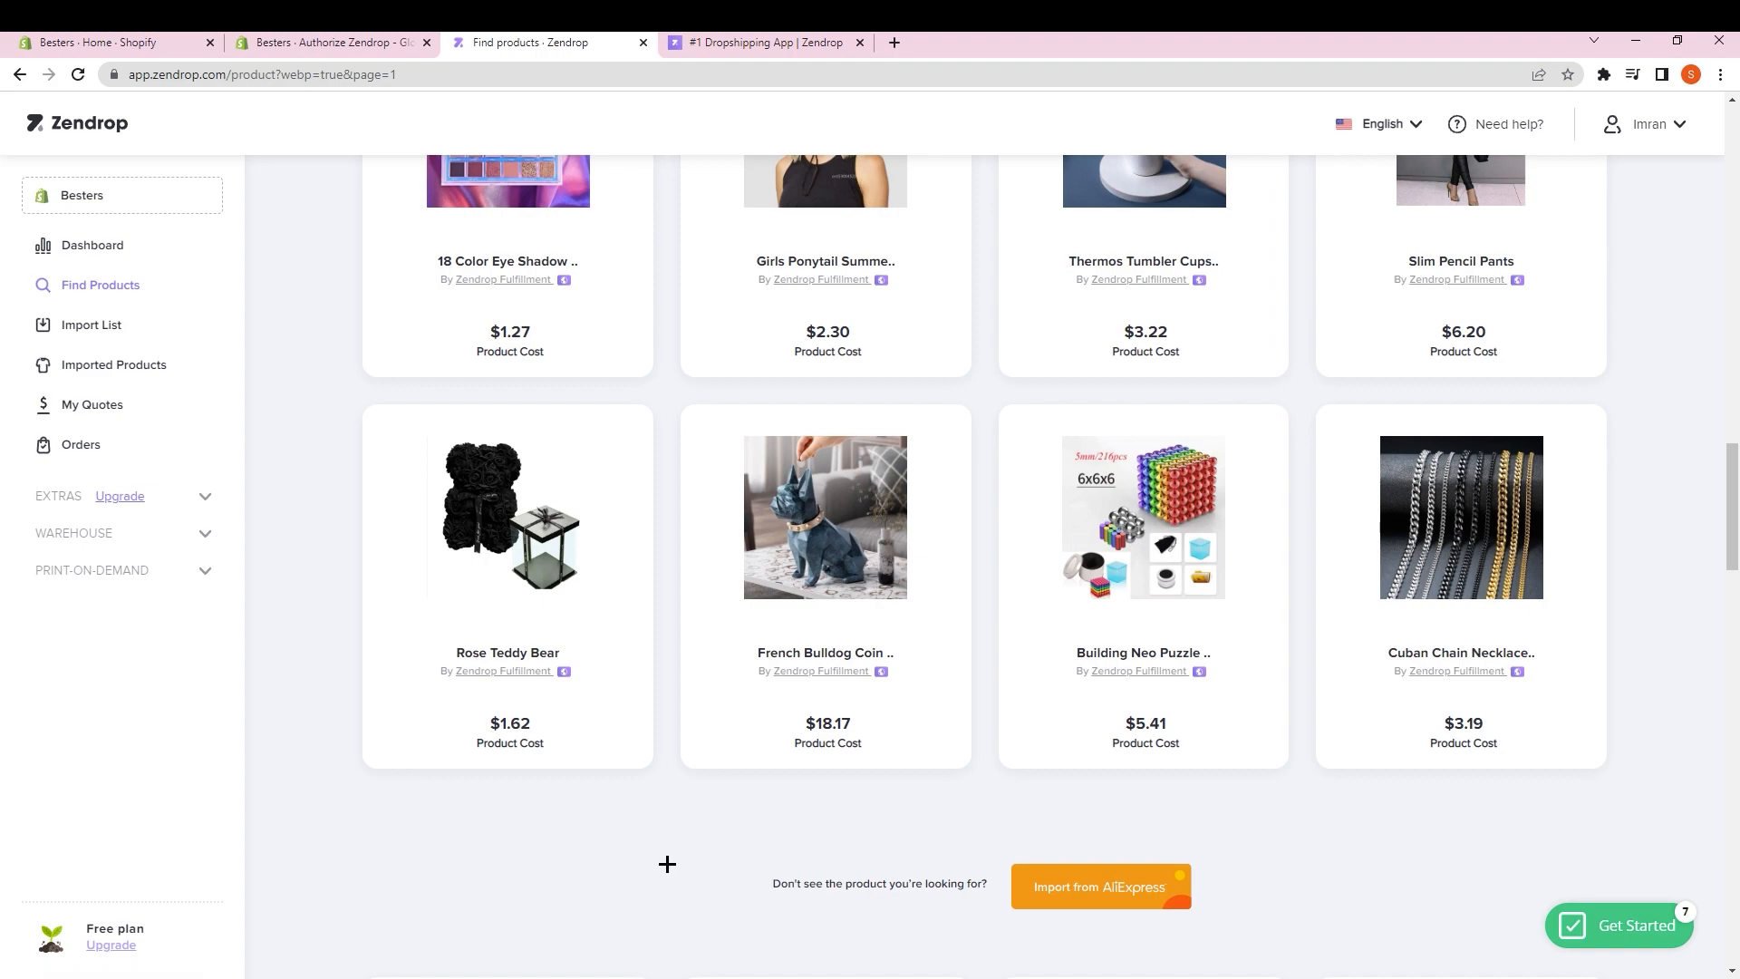
Narrow the Find Products catalogue to the Shop Tech category
{"action": "scroll", "coordinate": [668, 861], "scroll_direction": "up", "scroll_amount": 2}
{"action": "scroll", "coordinate": [948, 633], "scroll_direction": "up", "scroll_amount": 15}
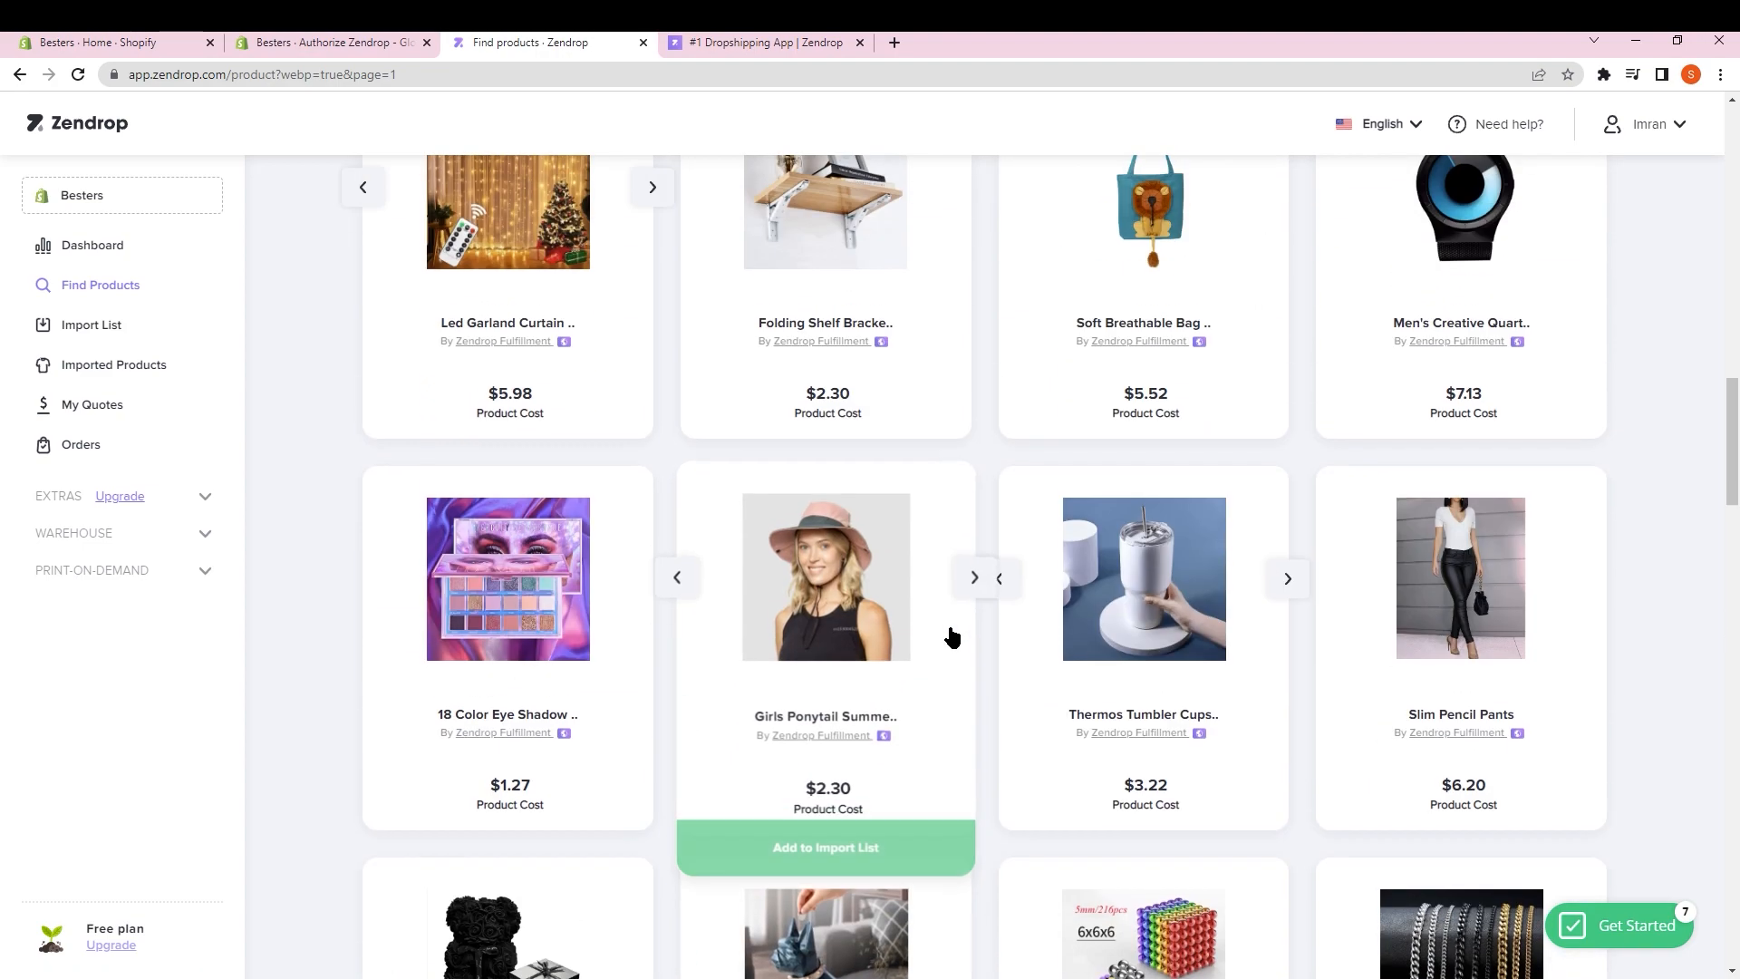
{"action": "scroll", "coordinate": [1064, 600], "scroll_direction": "down", "scroll_amount": 3}
{"action": "scroll", "coordinate": [1065, 600], "scroll_direction": "up", "scroll_amount": 2}
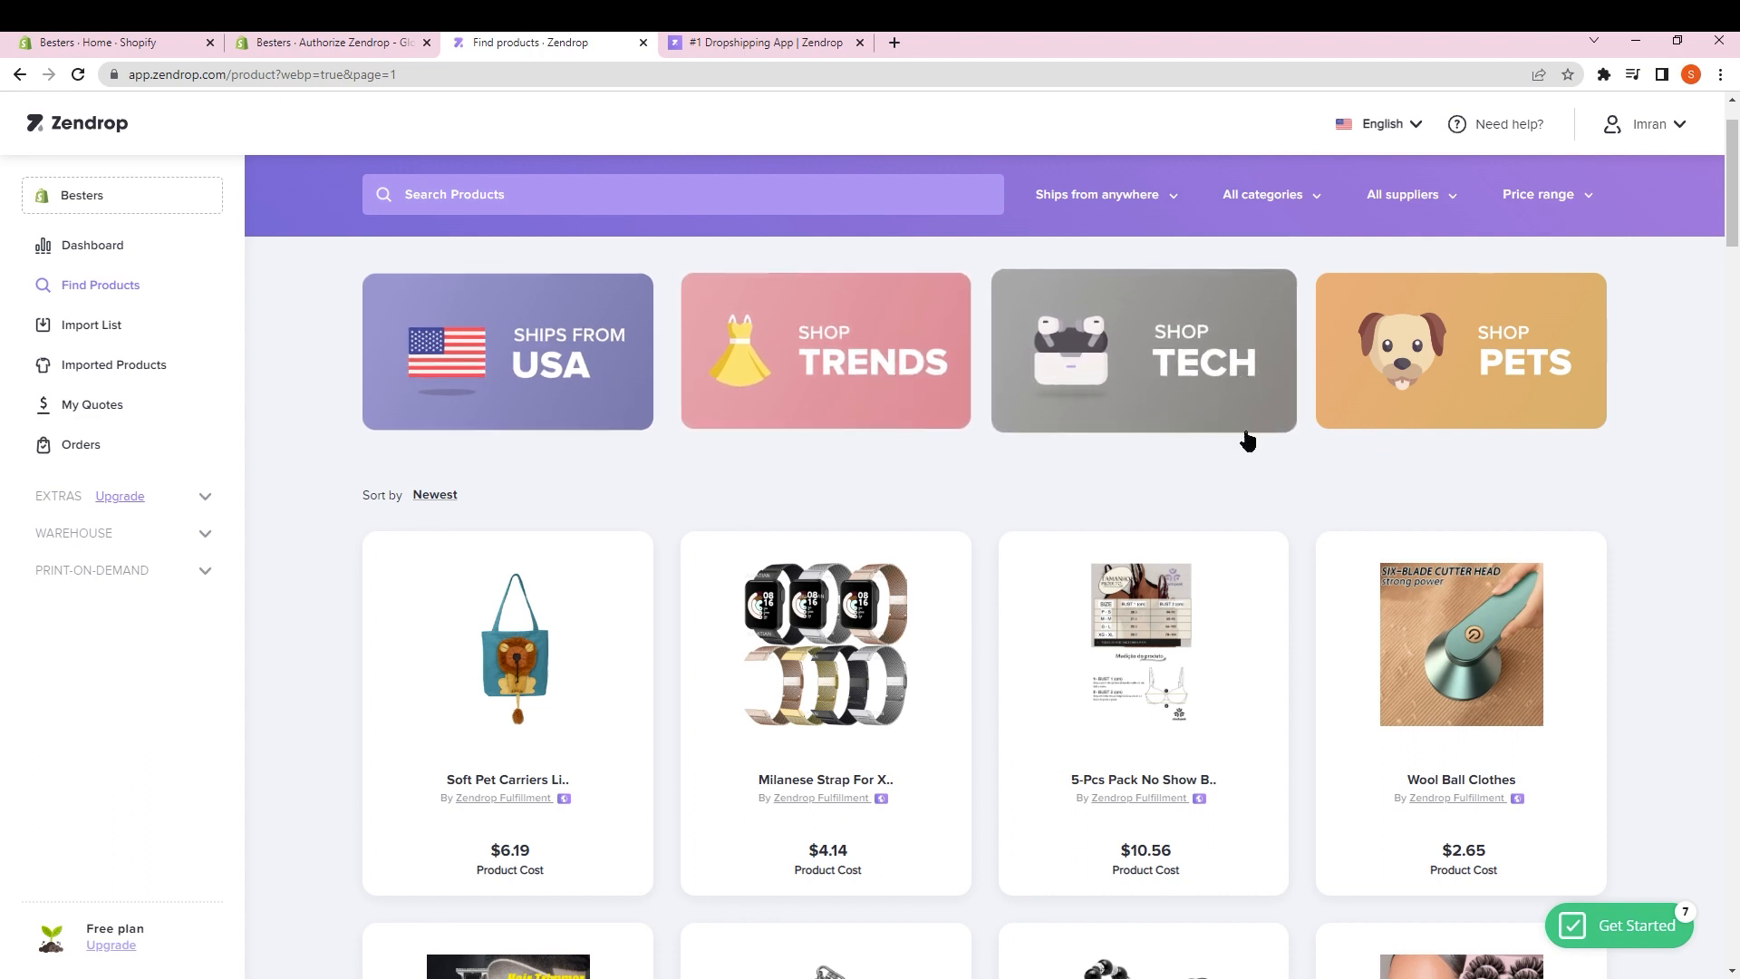
{"action": "left_click", "coordinate": [1137, 348]}
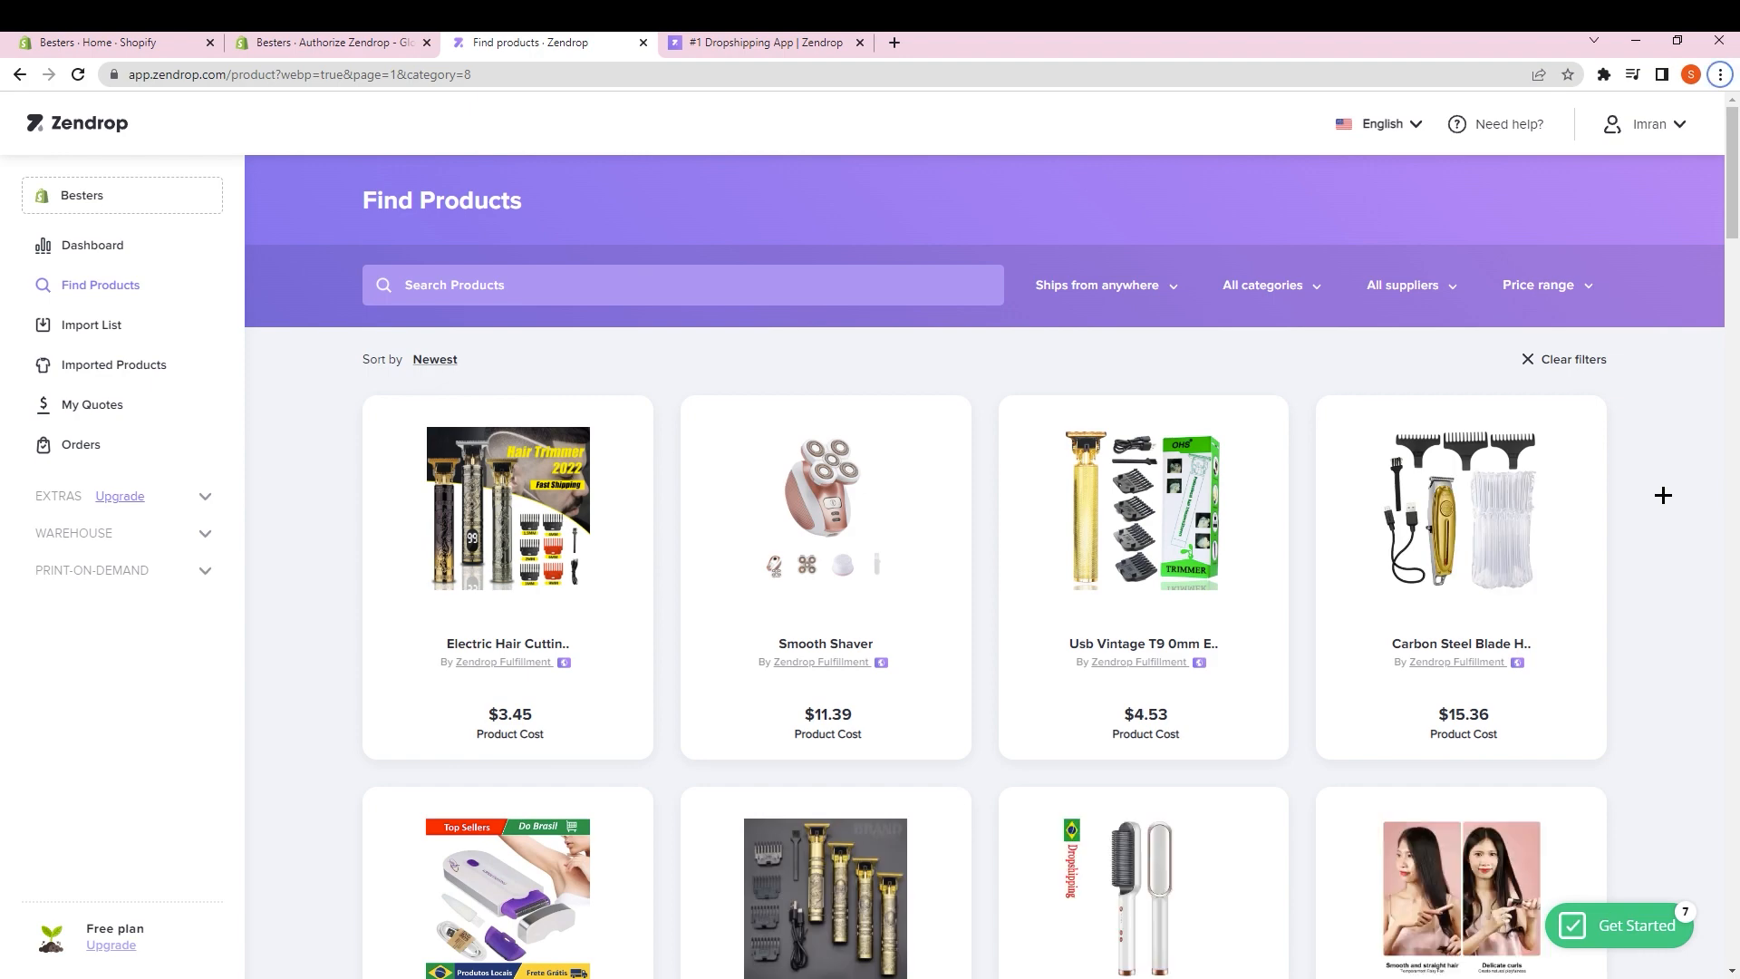
Open the Men's Beard Hair Clipper Designer Random Electric Professional from the tech products and add it to the import list
{"action": "scroll", "coordinate": [1581, 535], "scroll_direction": "down", "scroll_amount": 9}
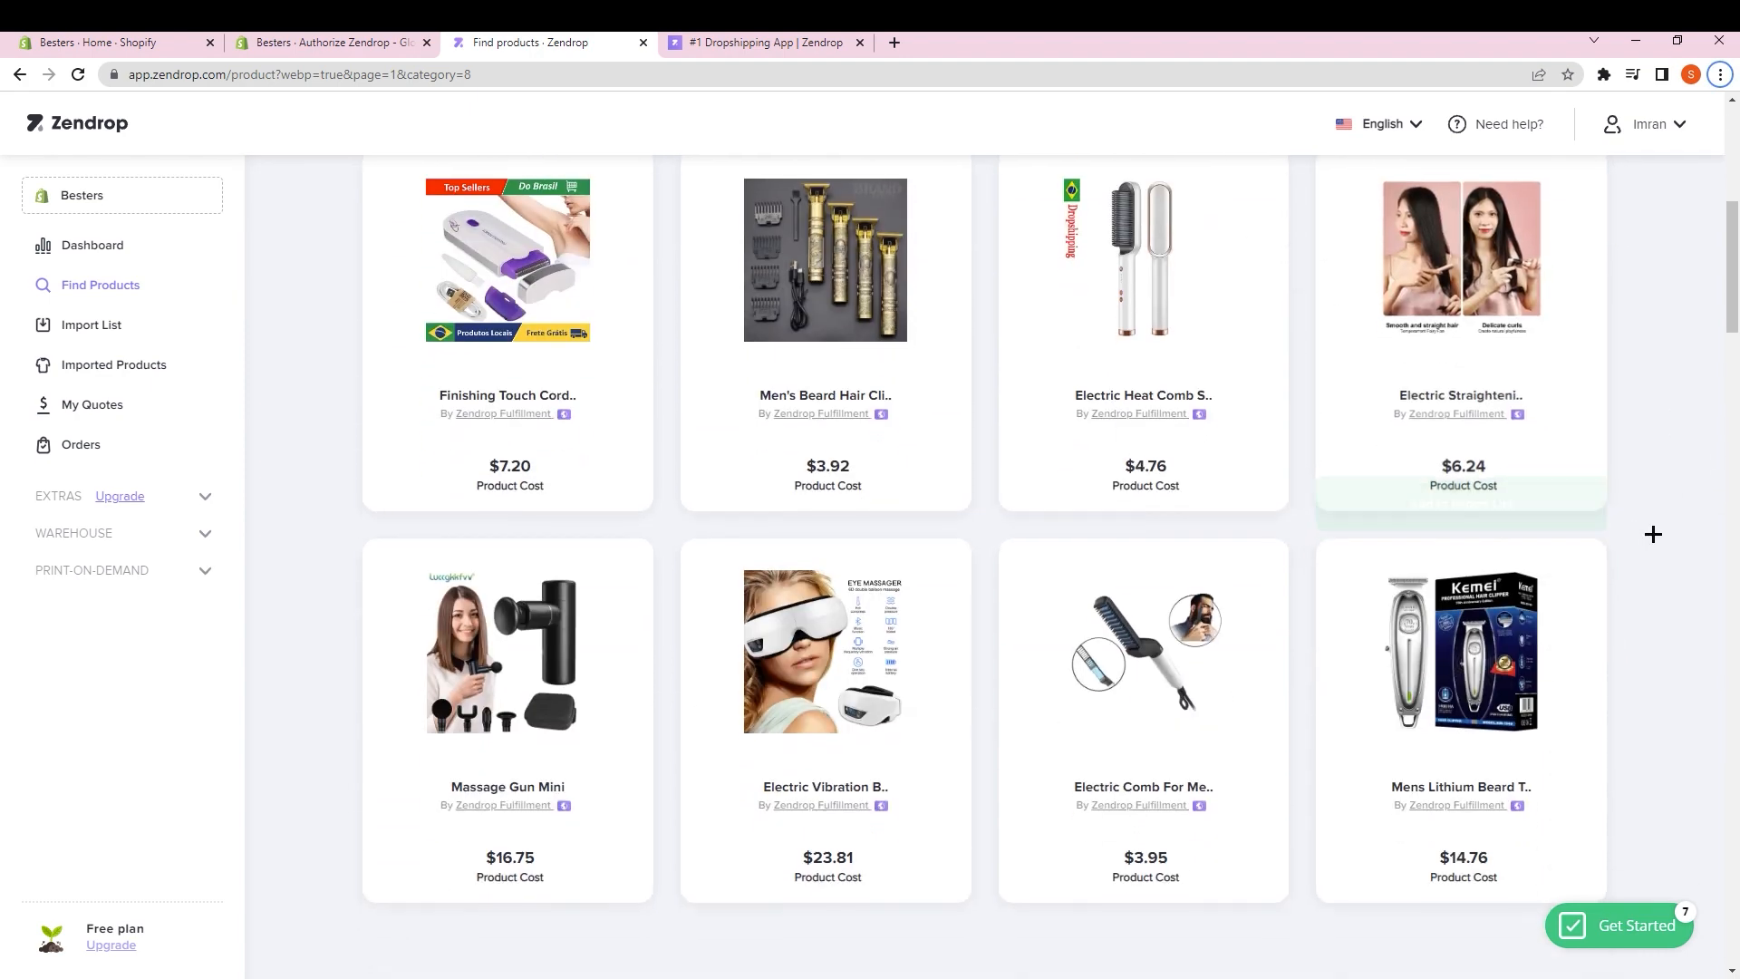
{"action": "scroll", "coordinate": [1684, 578], "scroll_direction": "up", "scroll_amount": 9}
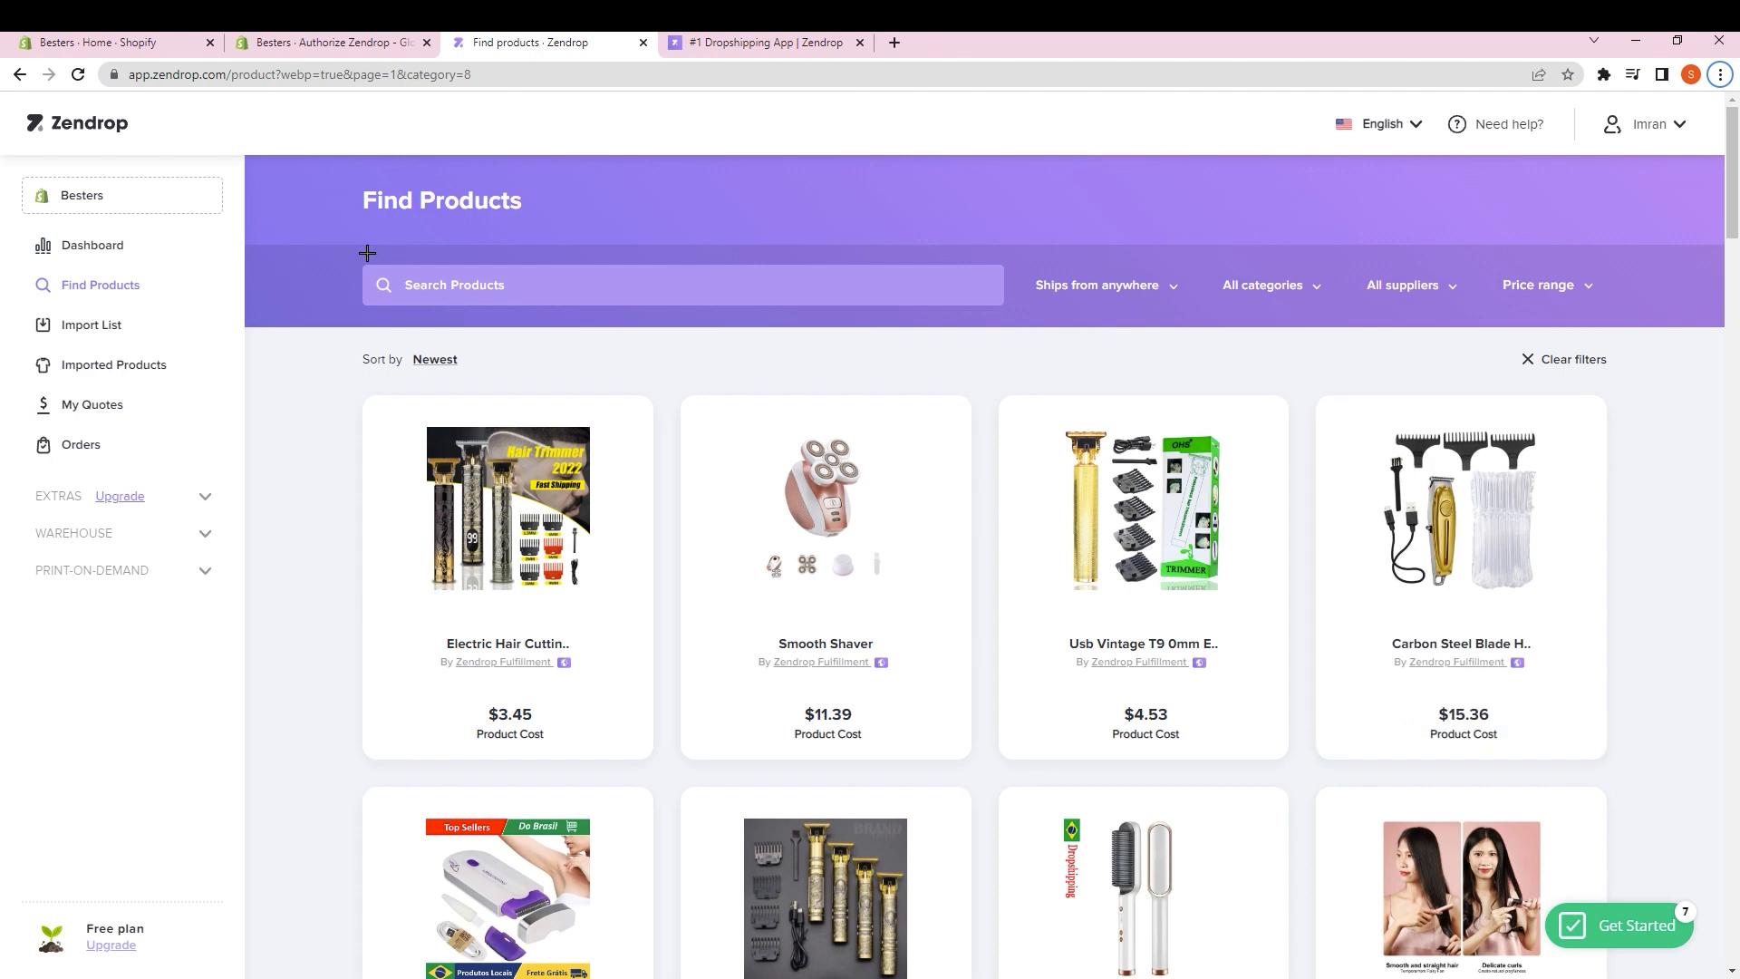
{"action": "scroll", "coordinate": [680, 459], "scroll_direction": "down", "scroll_amount": 1}
{"action": "scroll", "coordinate": [1653, 549], "scroll_direction": "down", "scroll_amount": 3}
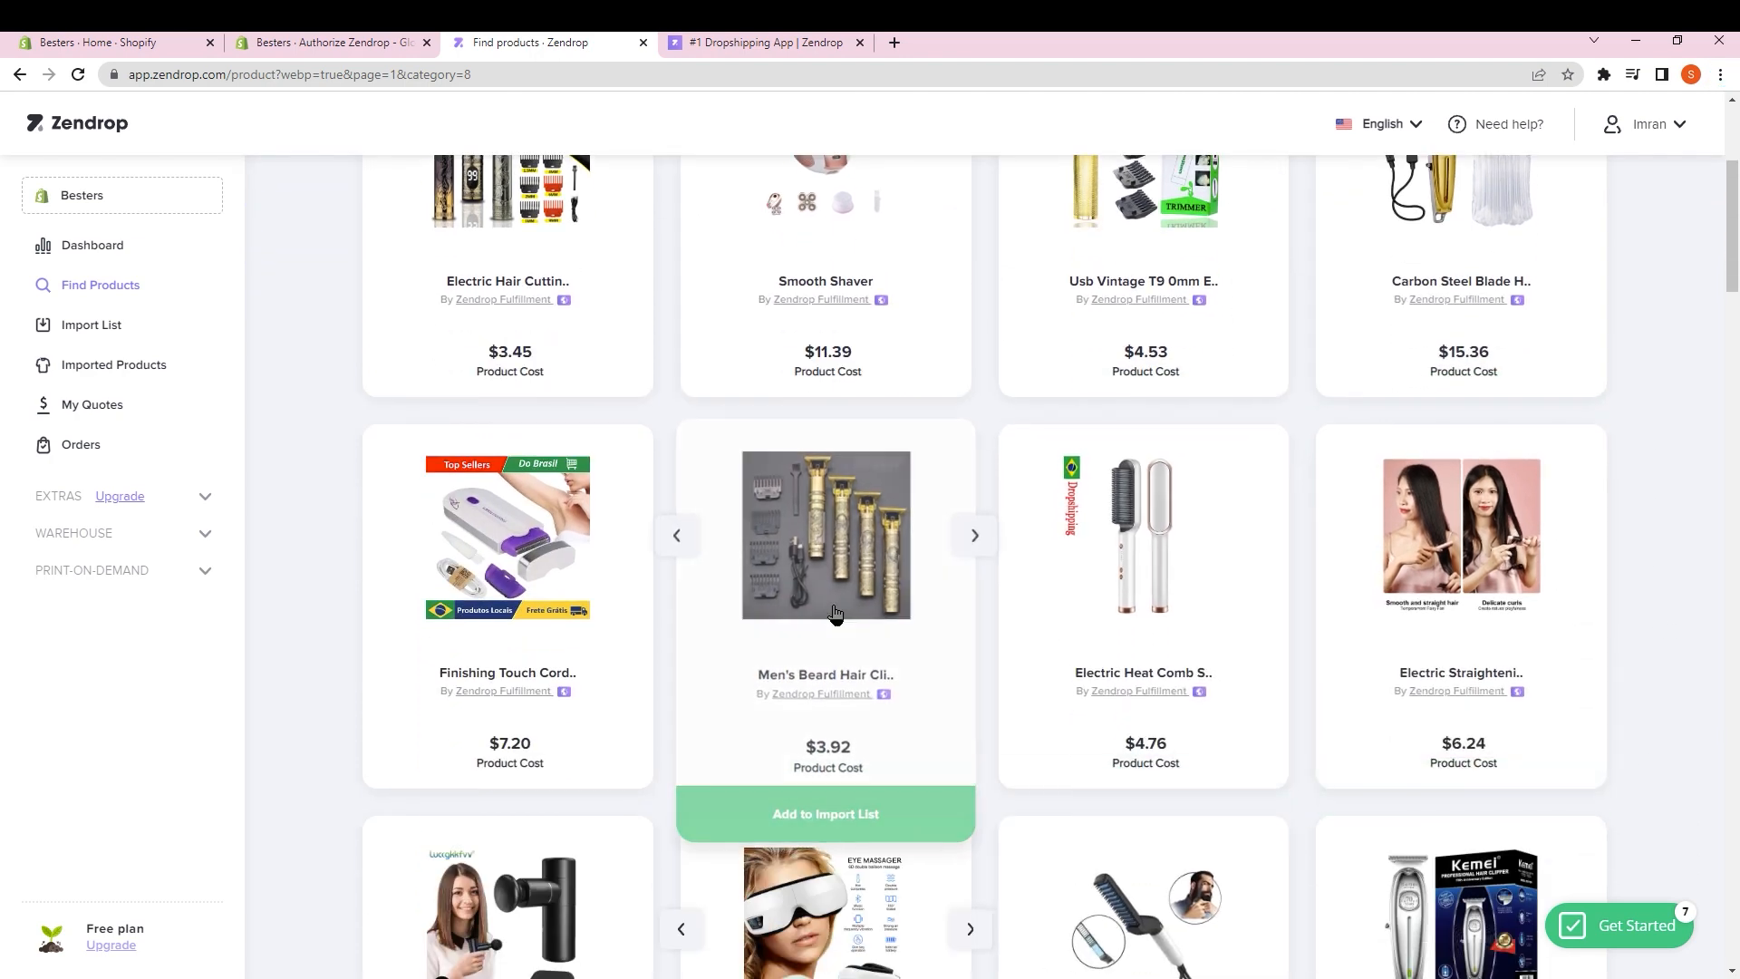
{"action": "left_click", "coordinate": [835, 682]}
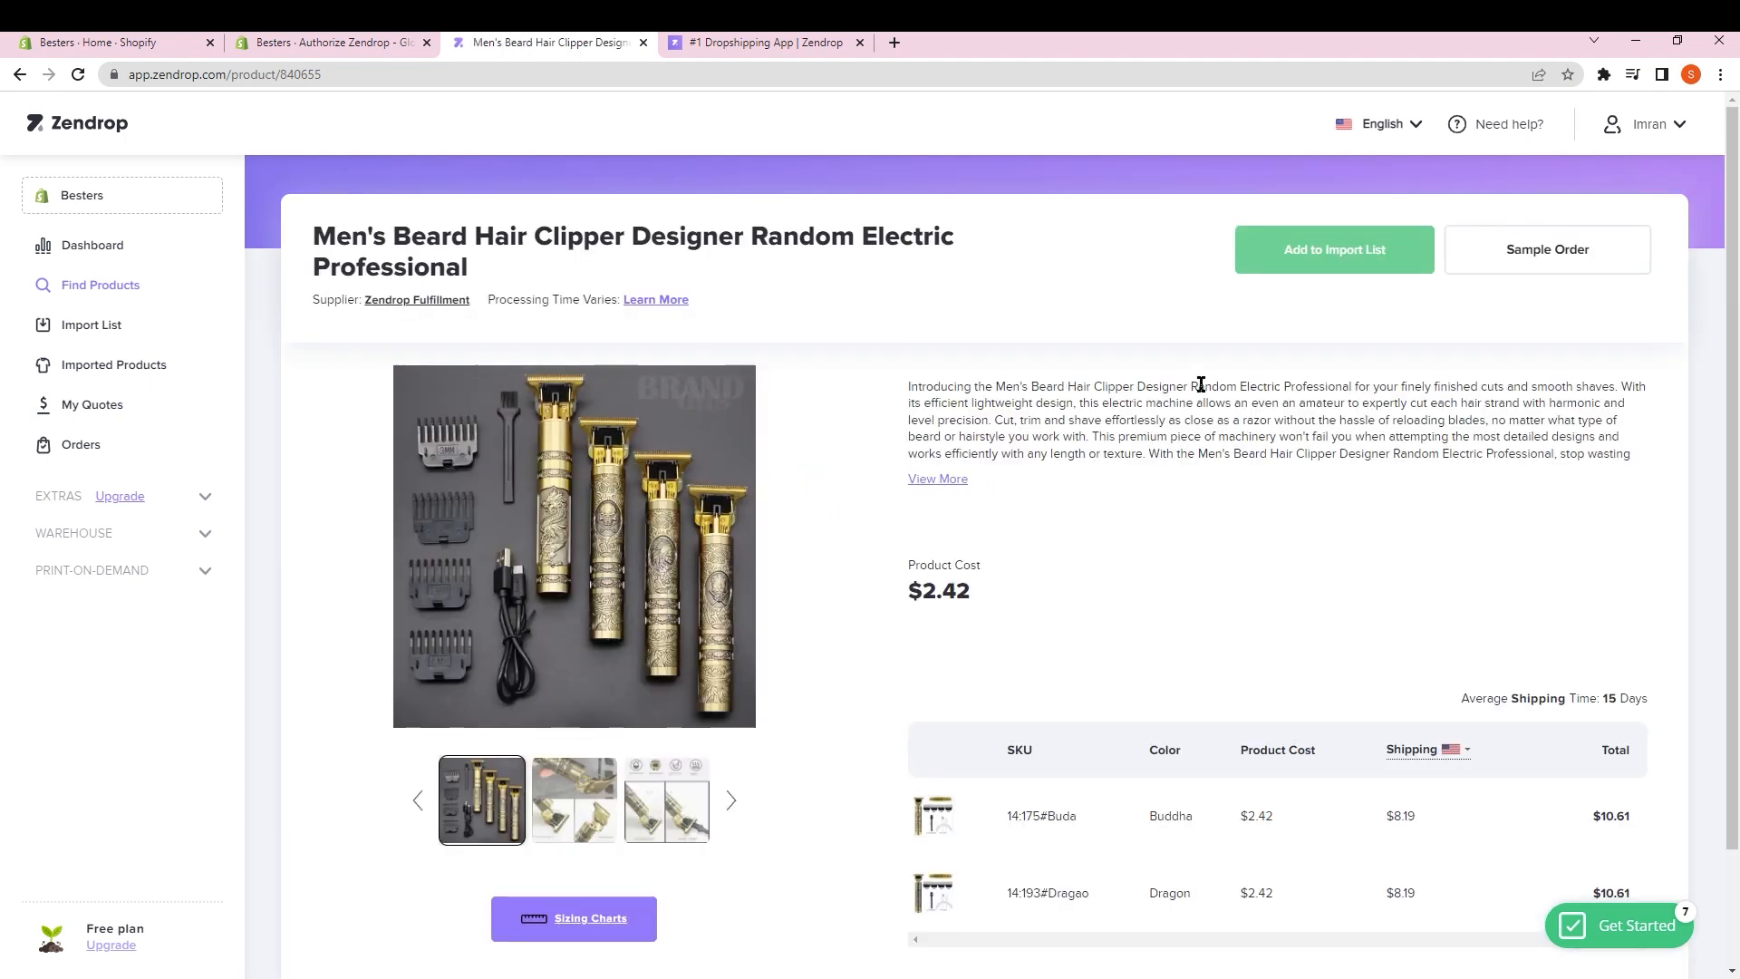
{"action": "left_click", "coordinate": [1318, 266]}
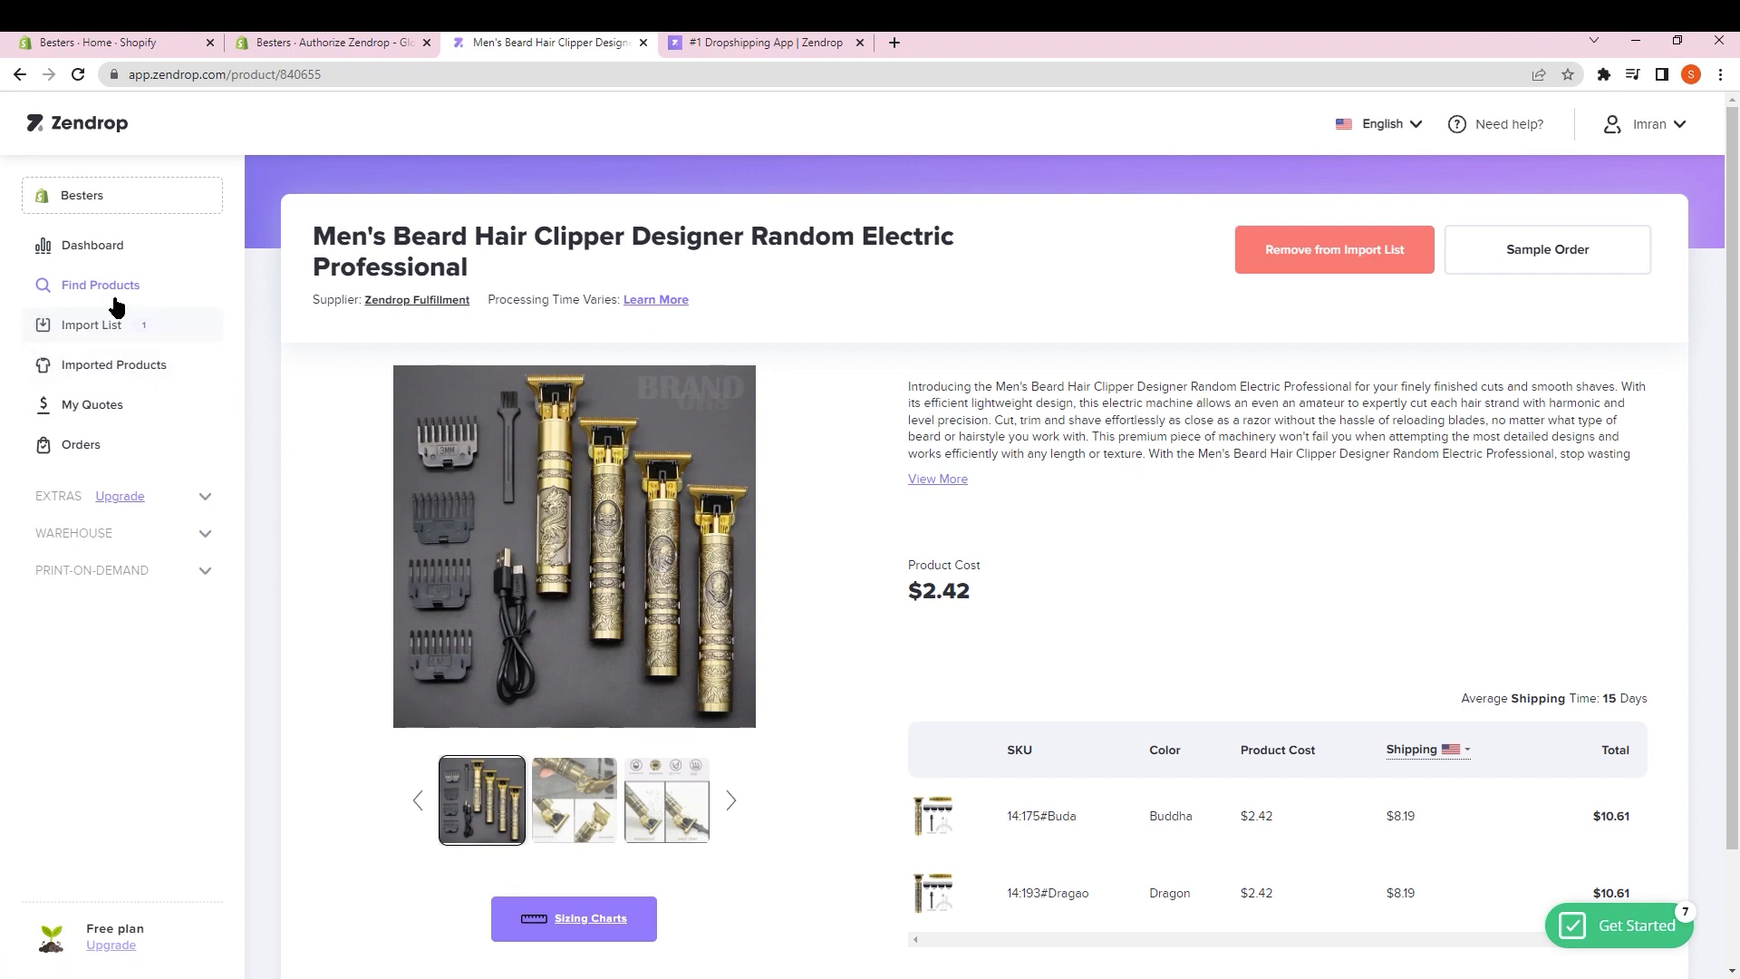
Open the Import List and review the clipper's product details, description text and text formatting options
{"action": "left_click", "coordinate": [105, 328]}
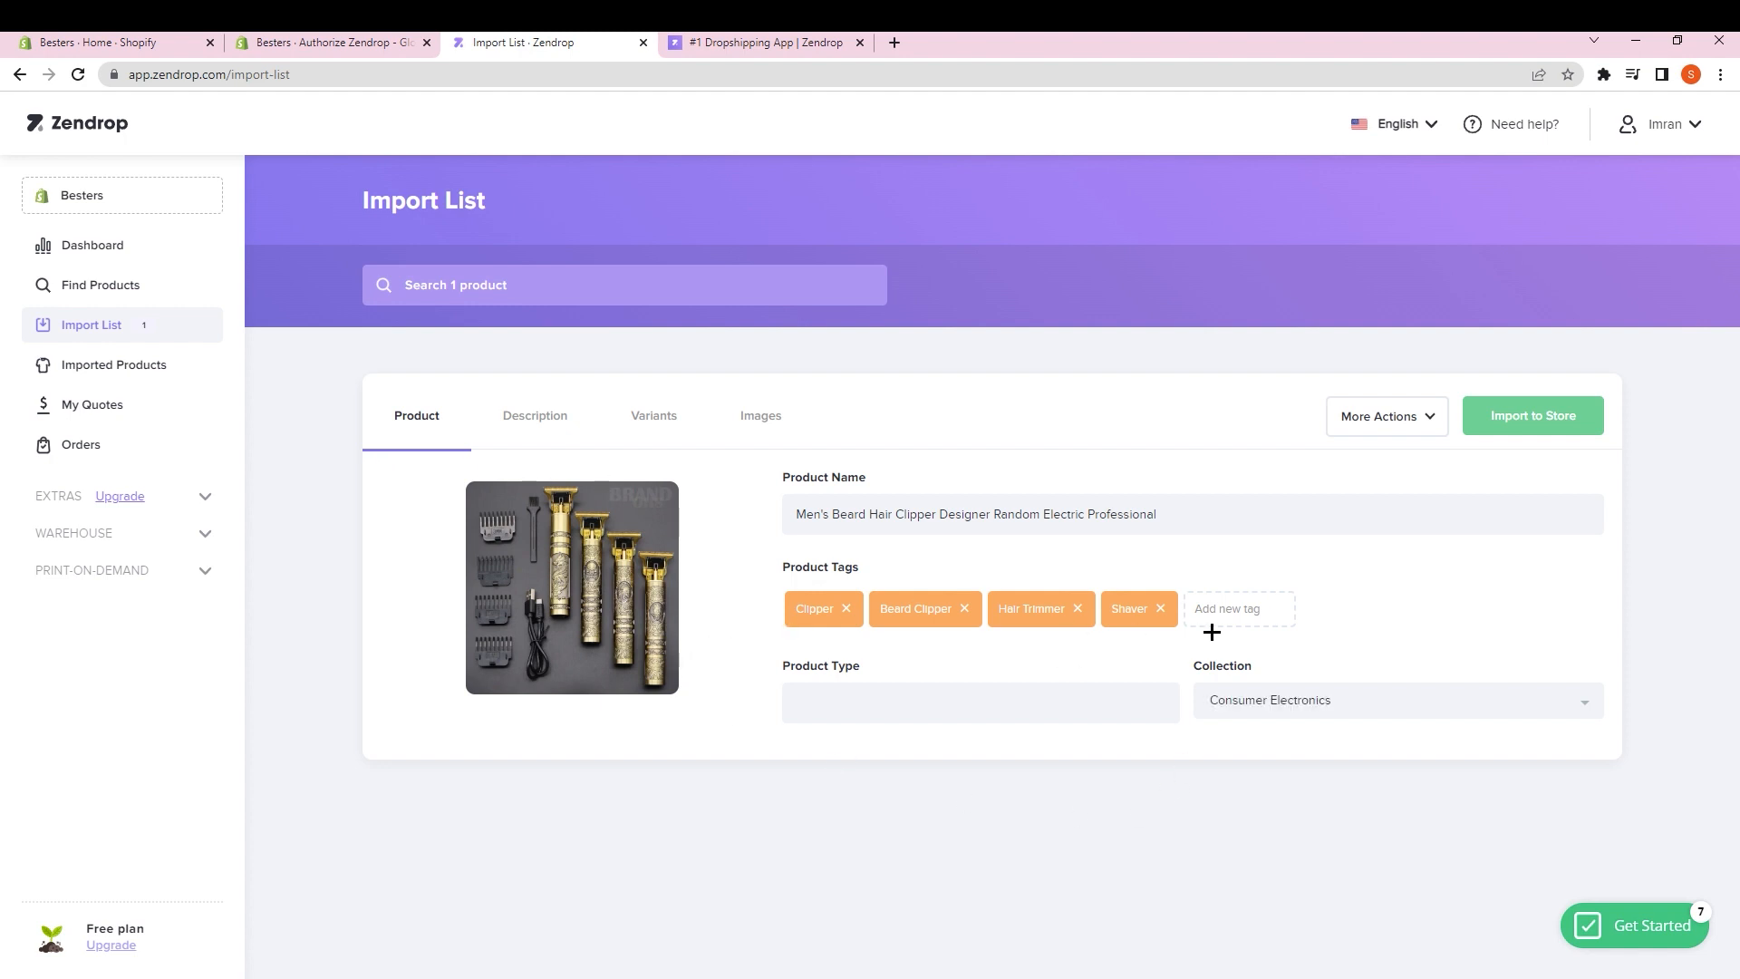
{"action": "left_click", "coordinate": [858, 697]}
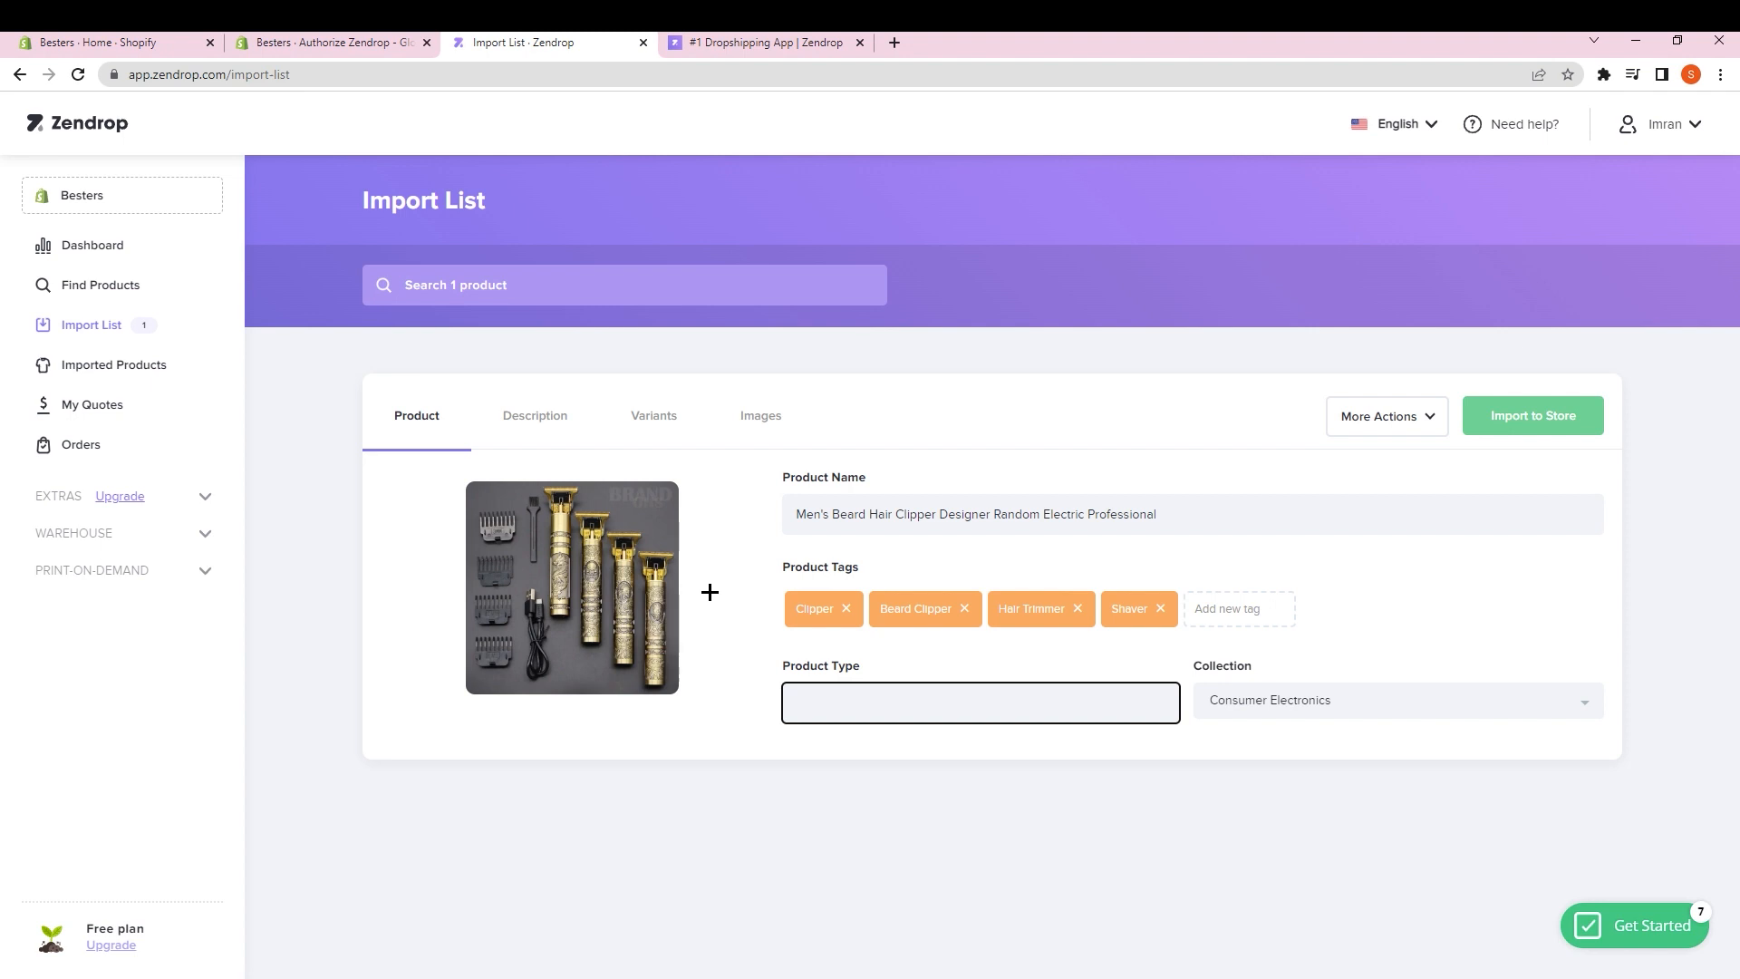
{"action": "left_click", "coordinate": [540, 435]}
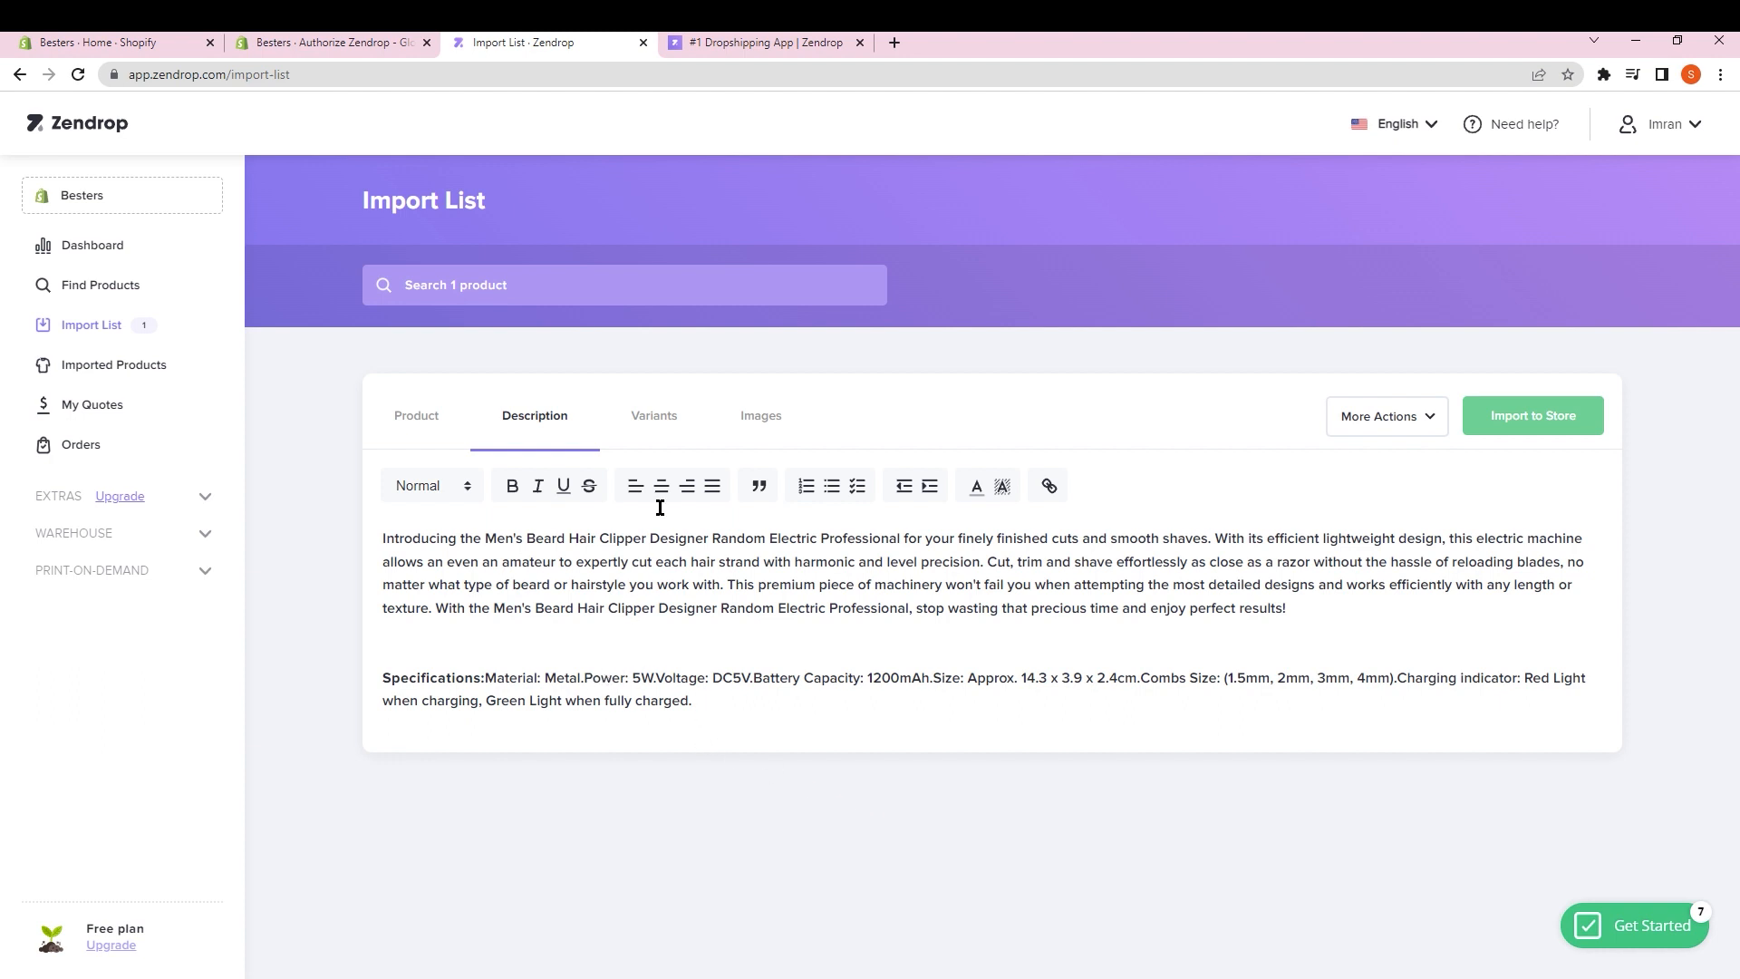
{"action": "left_click", "coordinate": [433, 433]}
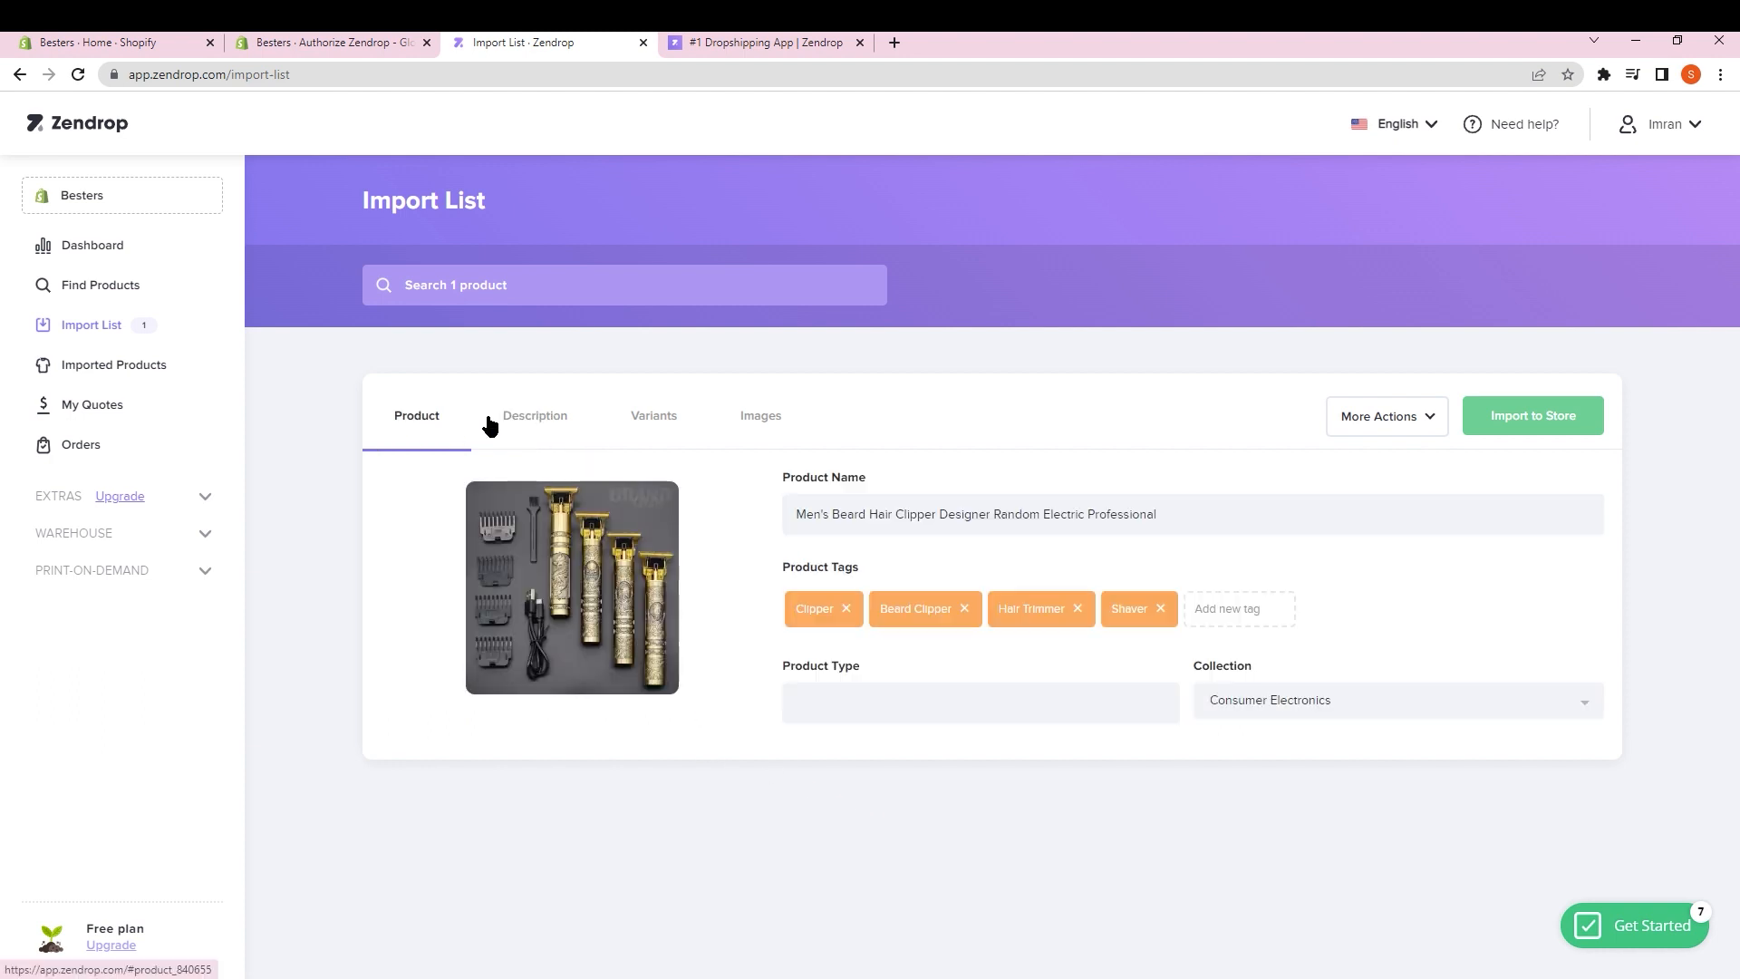
{"action": "left_click", "coordinate": [550, 414]}
{"action": "left_click_drag", "start_coordinate": [757, 677], "coordinate": [346, 560]}
{"action": "left_click", "coordinate": [781, 652]}
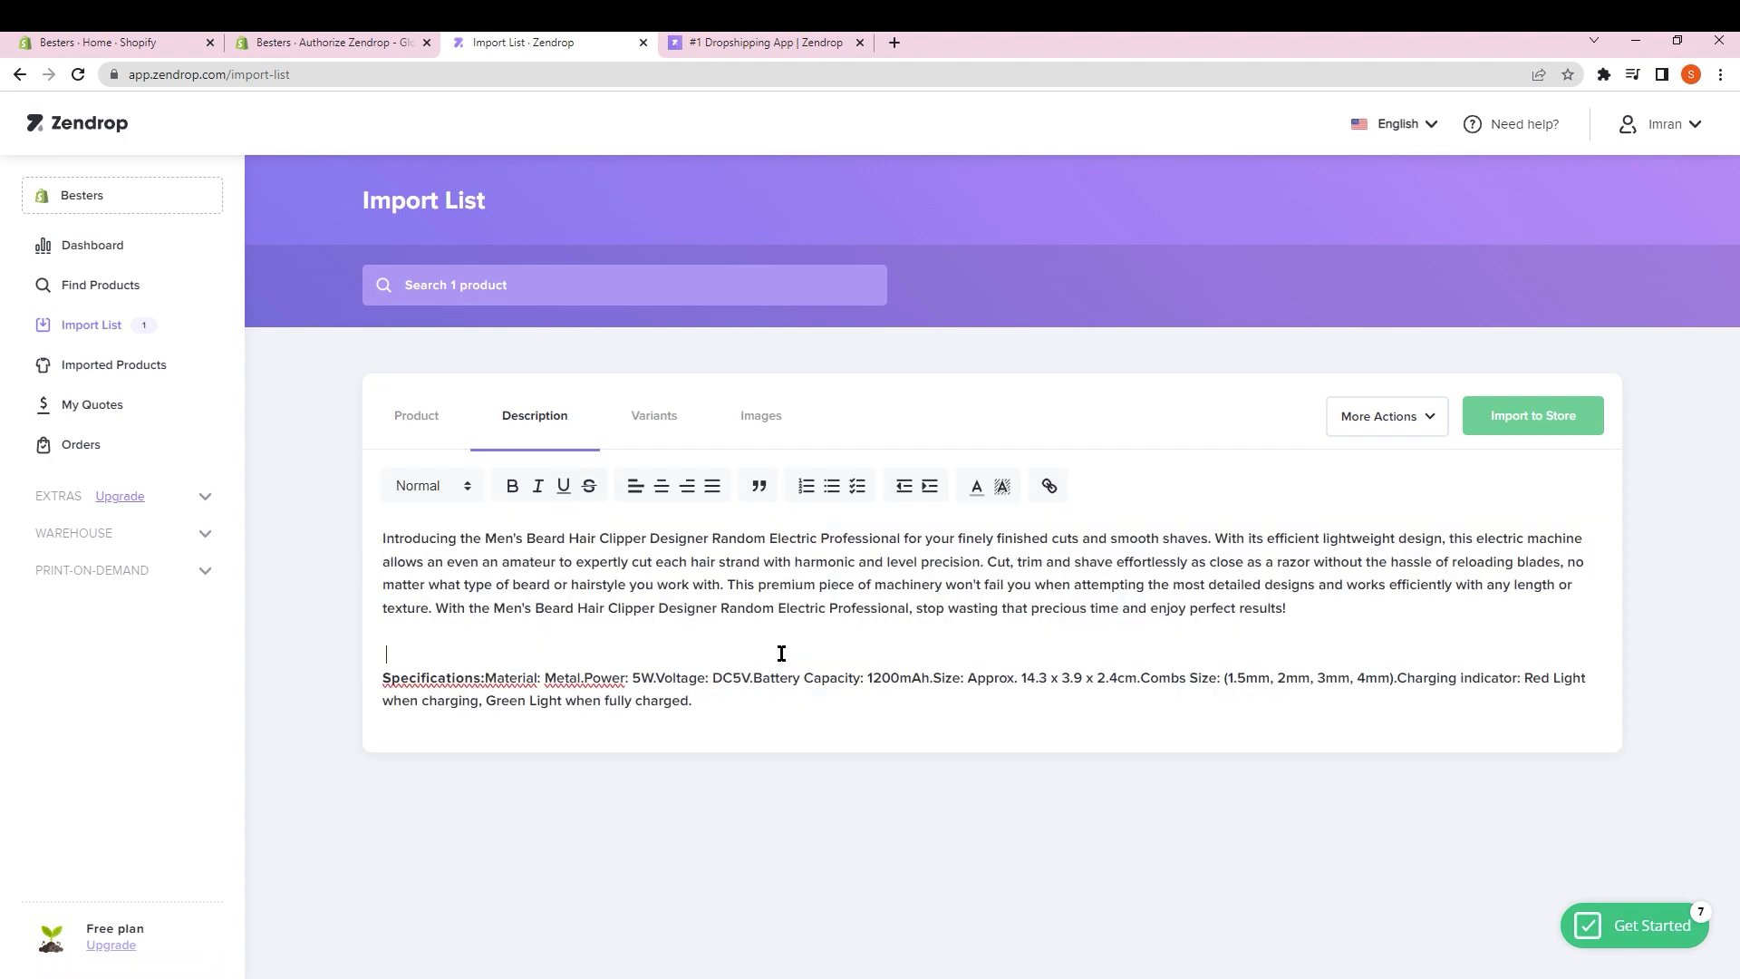
{"action": "left_click", "coordinate": [427, 489]}
{"action": "left_click_drag", "start_coordinate": [695, 608], "coordinate": [687, 605]}
Adjust the Buddha variant's sales price in the clipper's variants and look at the shipping country setting
{"action": "left_click", "coordinate": [654, 421]}
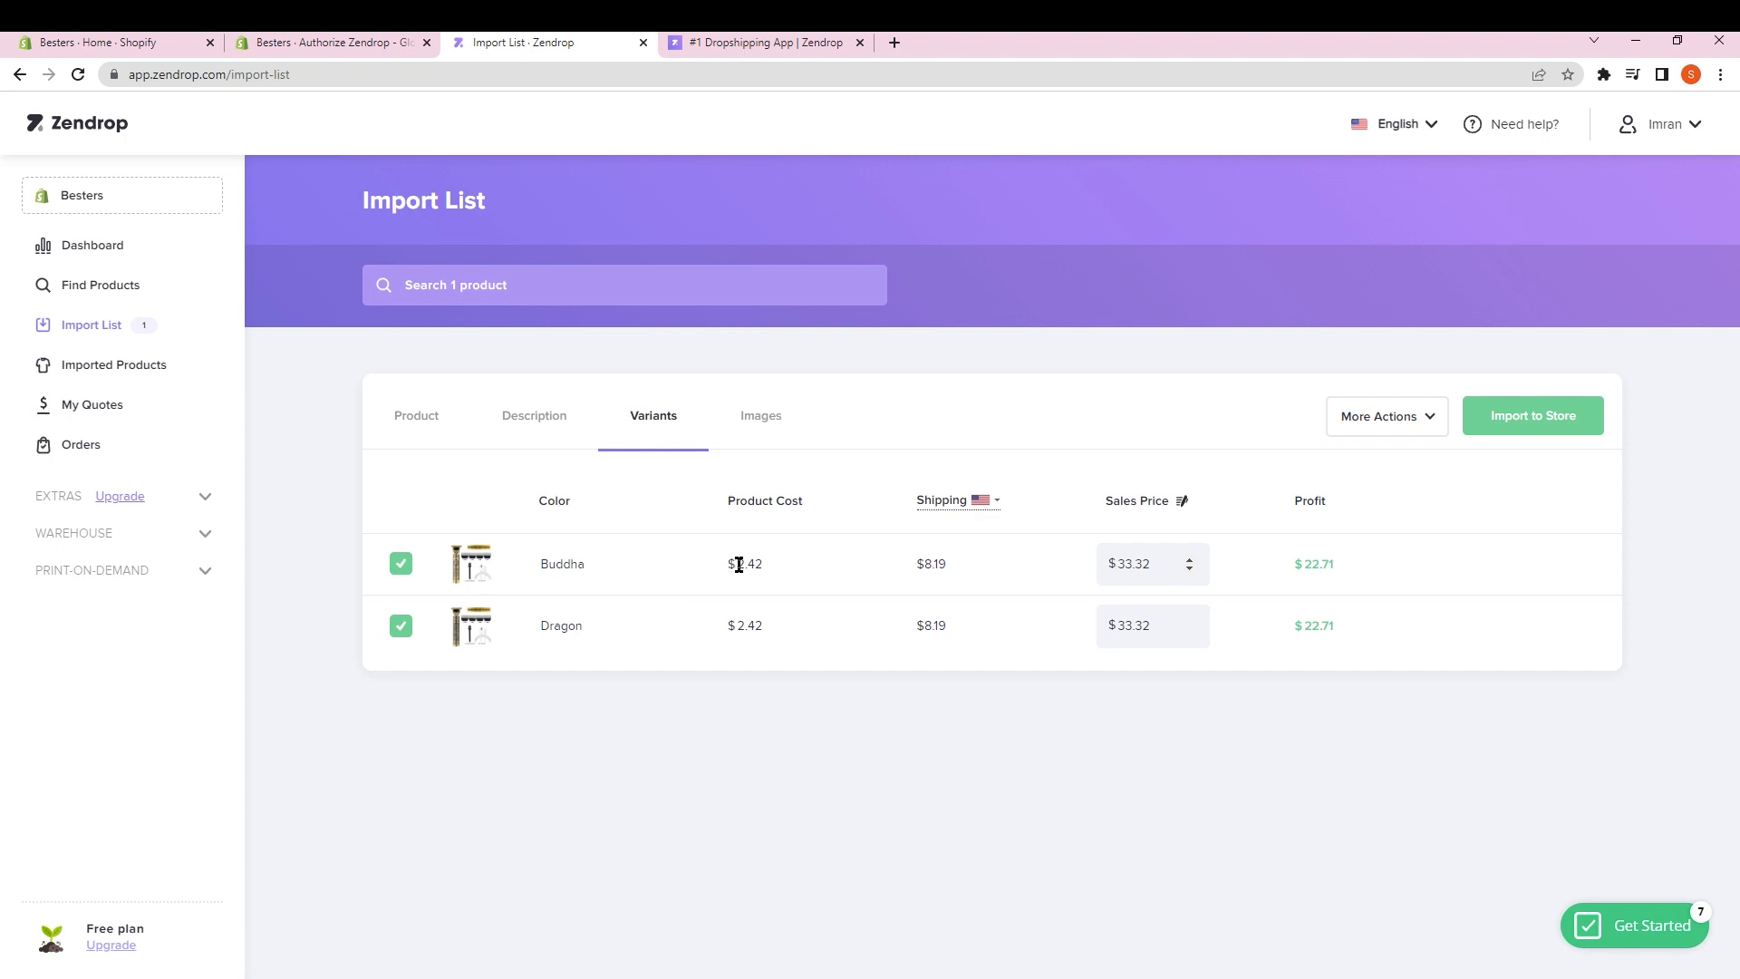
{"action": "left_click_drag", "start_coordinate": [1124, 563], "coordinate": [1211, 566]}
{"action": "key", "text": "Left"}
{"action": "left_click", "coordinate": [1189, 560]}
{"action": "left_click", "coordinate": [1190, 561]}
{"action": "double_click", "coordinate": [1190, 561]}
{"action": "type", "text": "1"}
{"action": "left_click", "coordinate": [1277, 710]}
{"action": "left_click", "coordinate": [983, 512]}
Review all the images selected for the clipper in the Import List
{"action": "left_click", "coordinate": [762, 424]}
{"action": "scroll", "coordinate": [1060, 704], "scroll_direction": "down", "scroll_amount": 5}
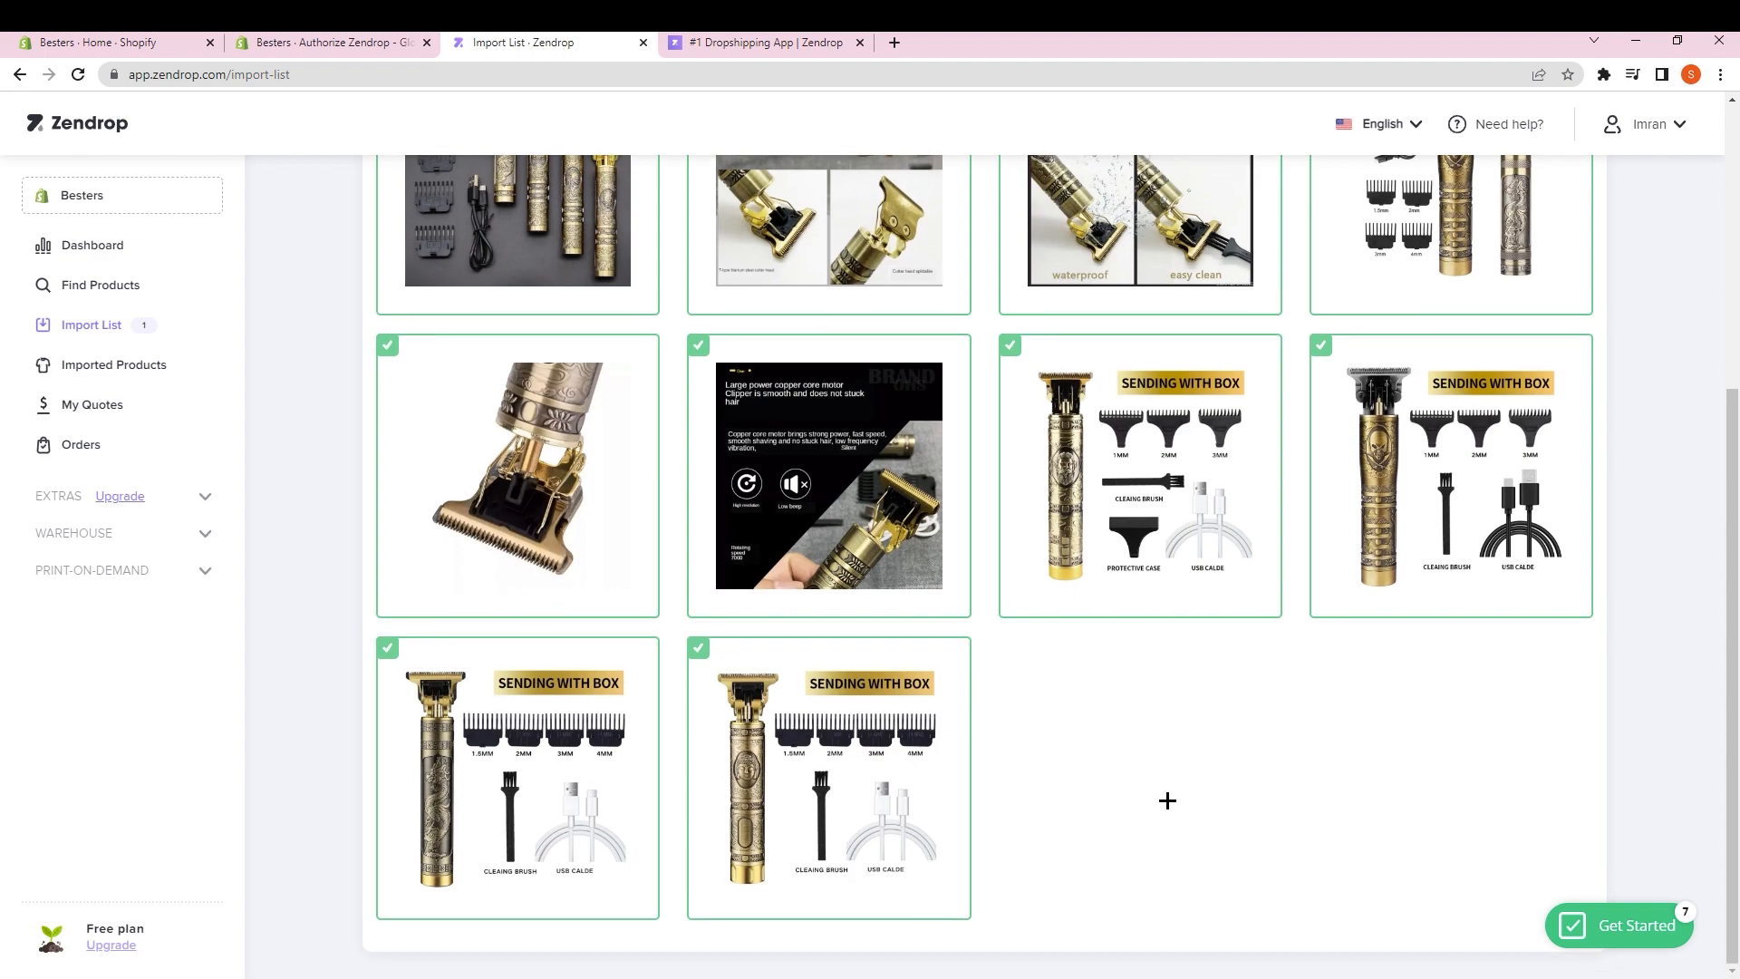
{"action": "scroll", "coordinate": [1099, 731], "scroll_direction": "up", "scroll_amount": 6}
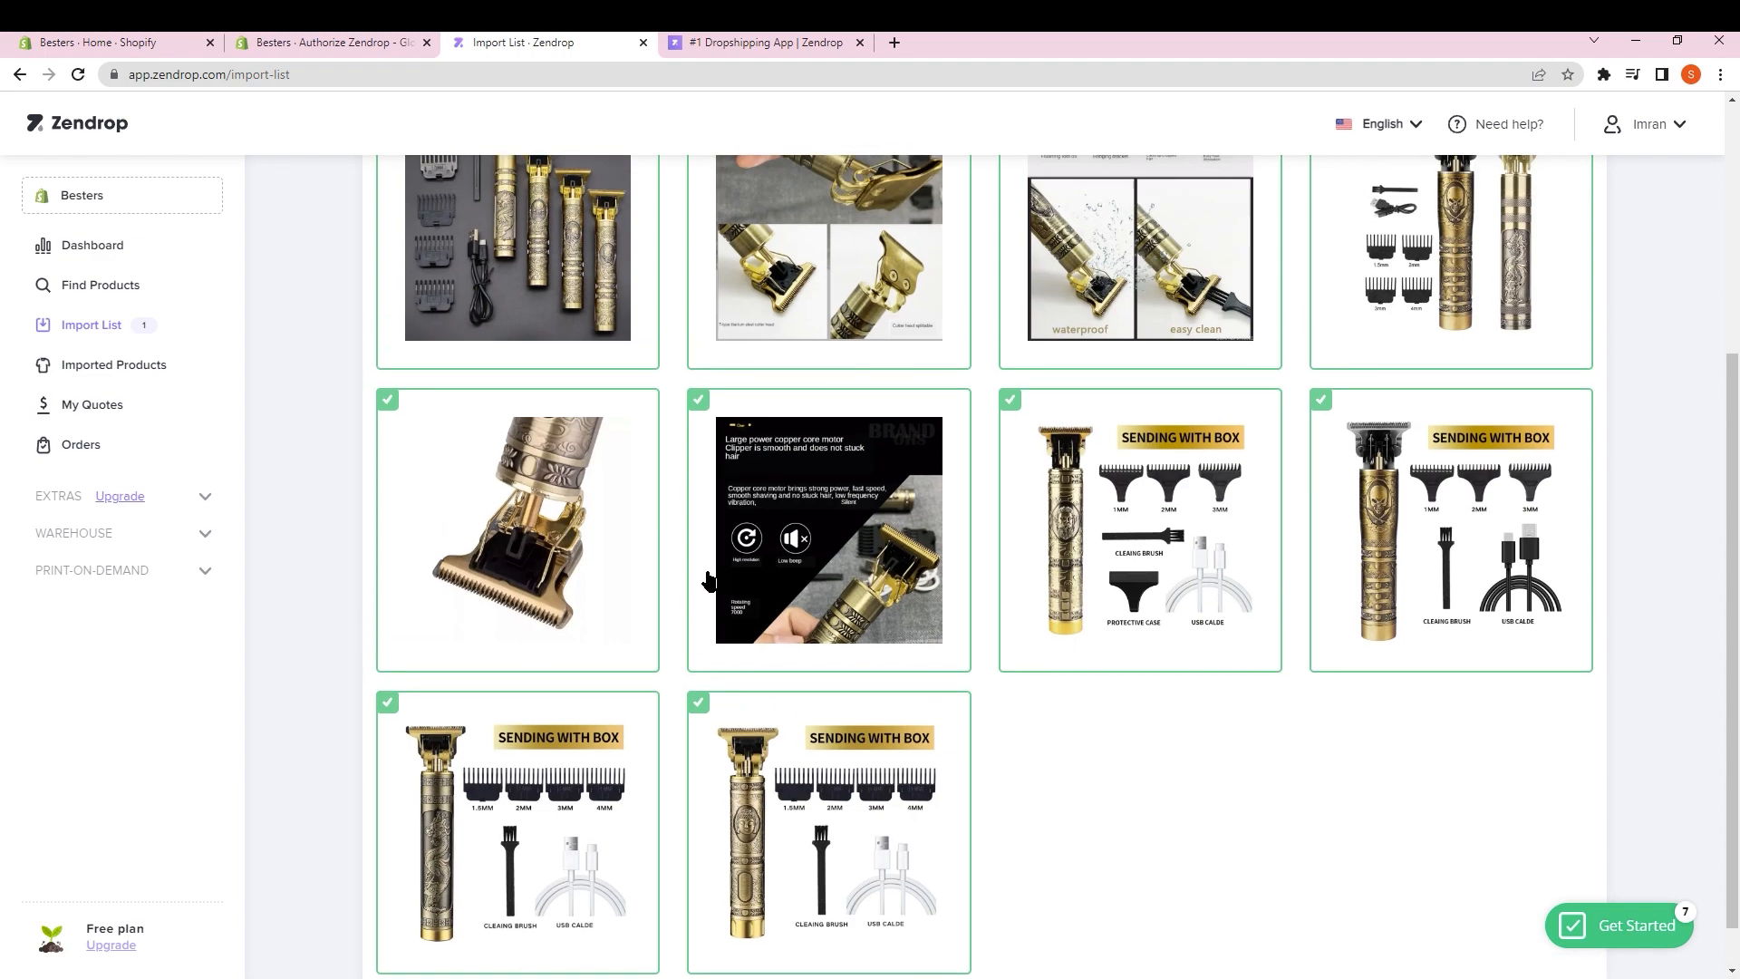
{"action": "scroll", "coordinate": [840, 732], "scroll_direction": "down", "scroll_amount": 5}
{"action": "scroll", "coordinate": [1006, 731], "scroll_direction": "up", "scroll_amount": 5}
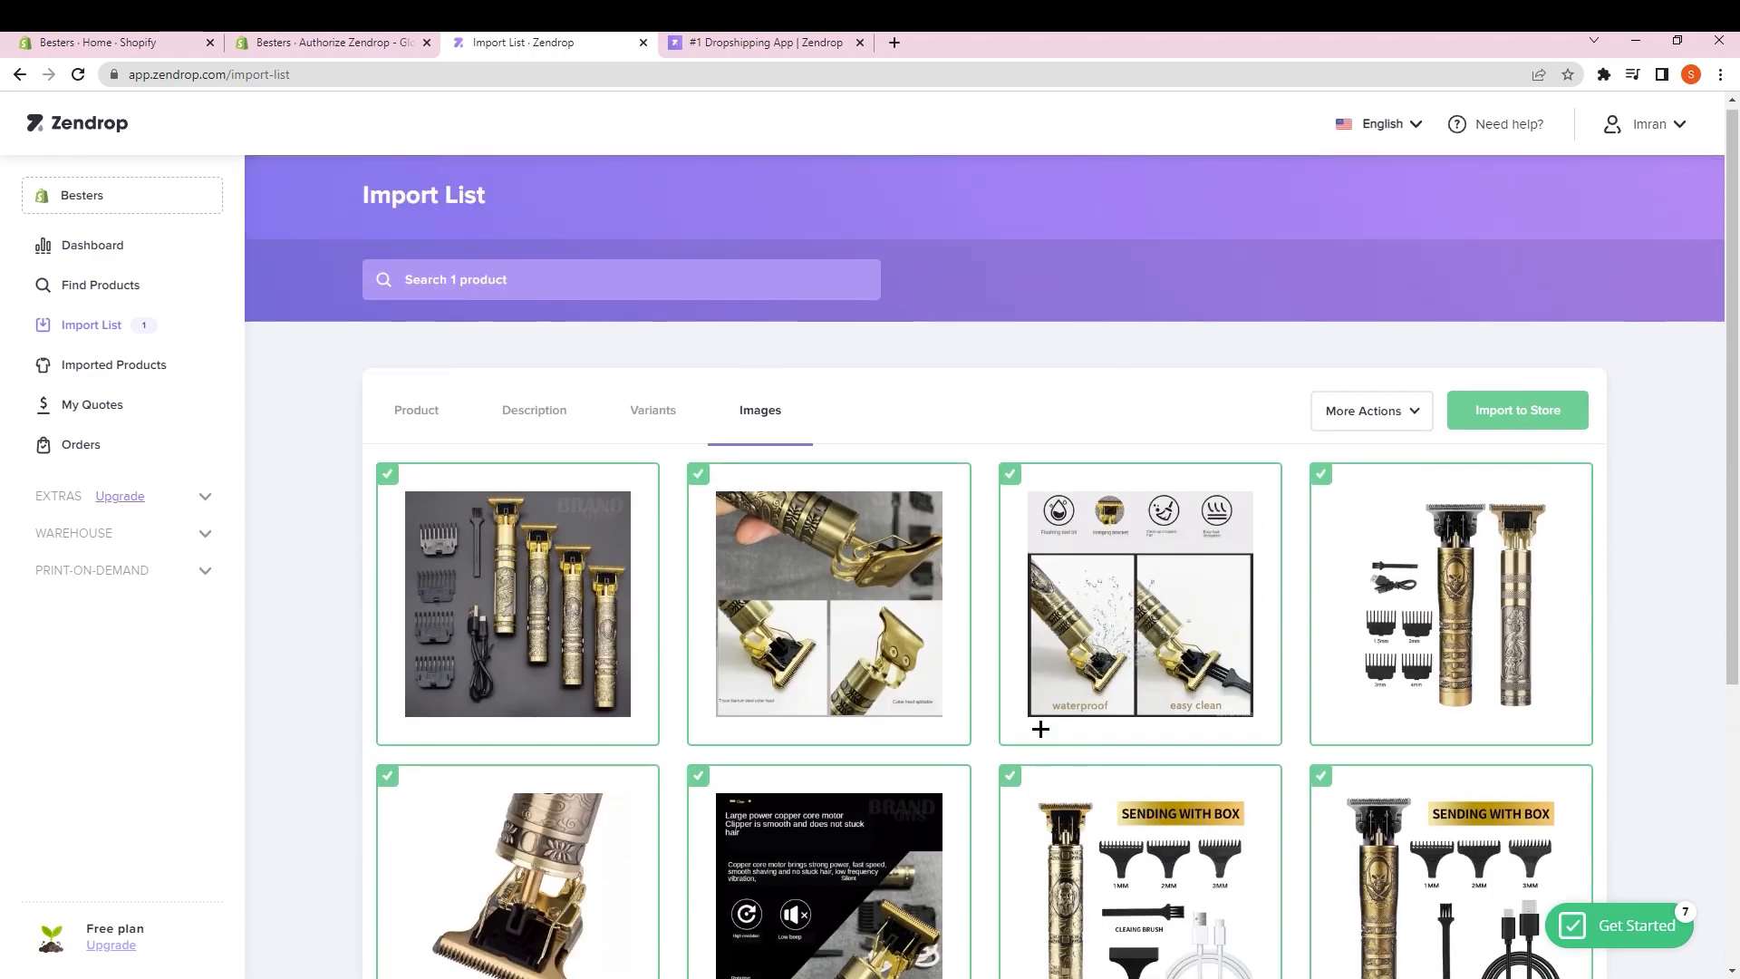
Import the clipper to the store, accept the inventory and production delay conditions with no further reminders, and check its import under Imported Products
{"action": "left_click", "coordinate": [421, 418]}
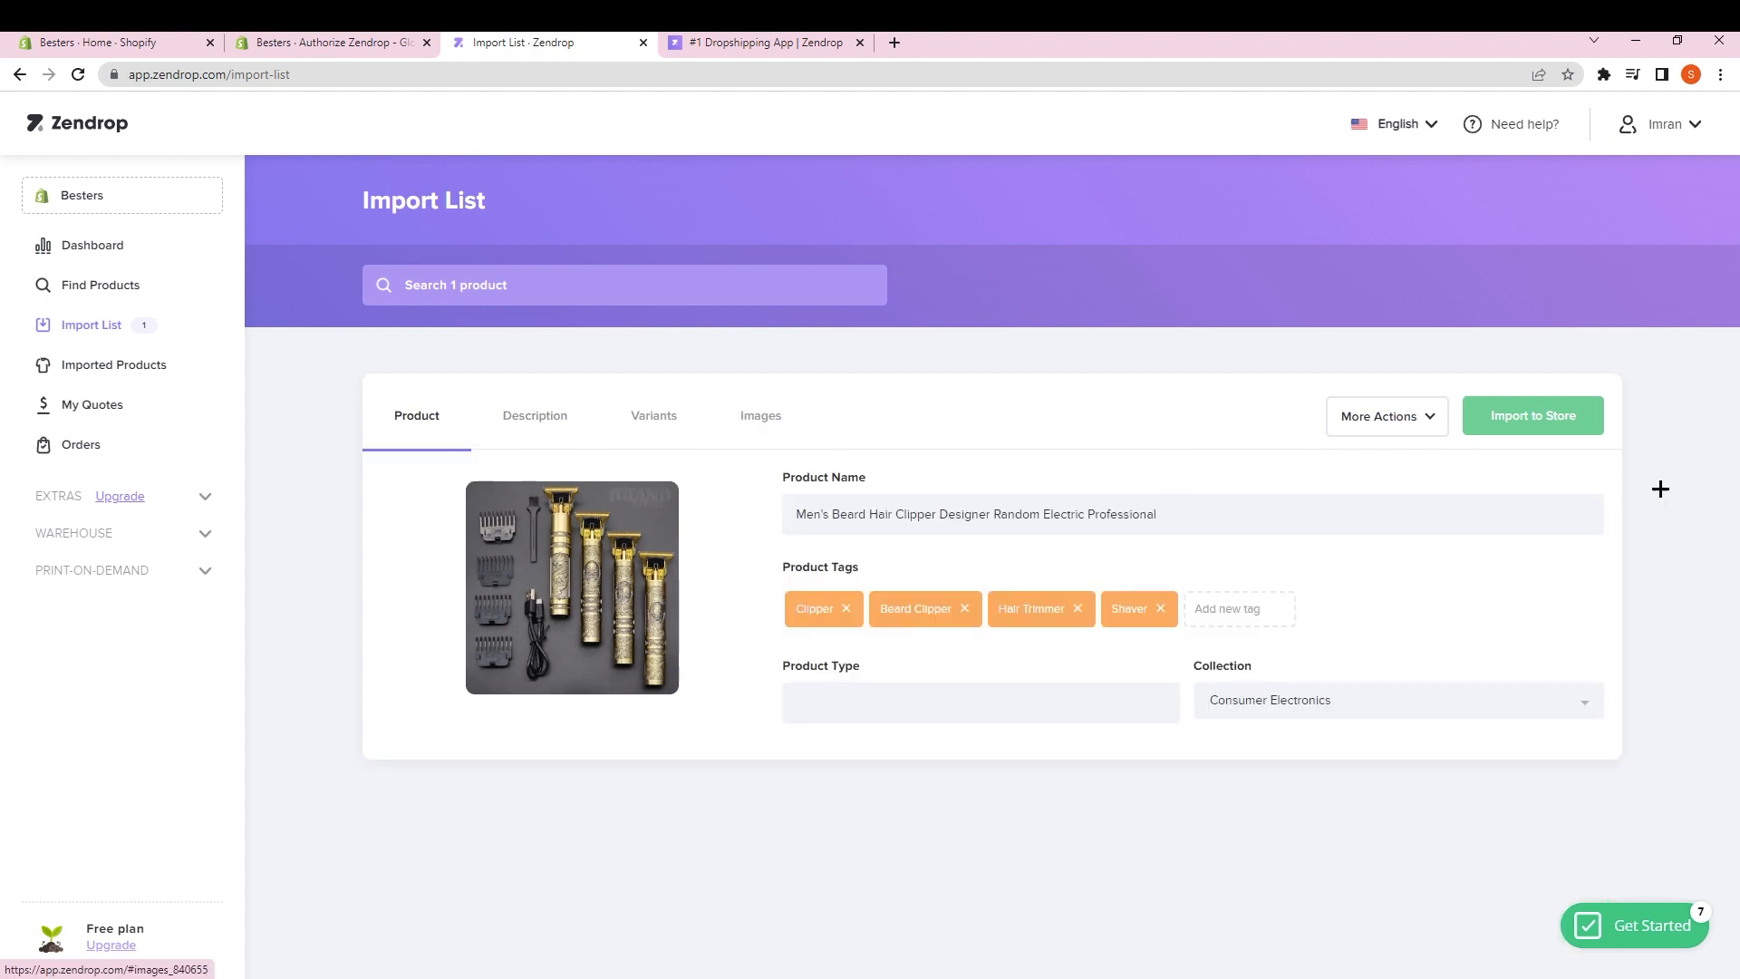
{"action": "left_click", "coordinate": [1553, 424]}
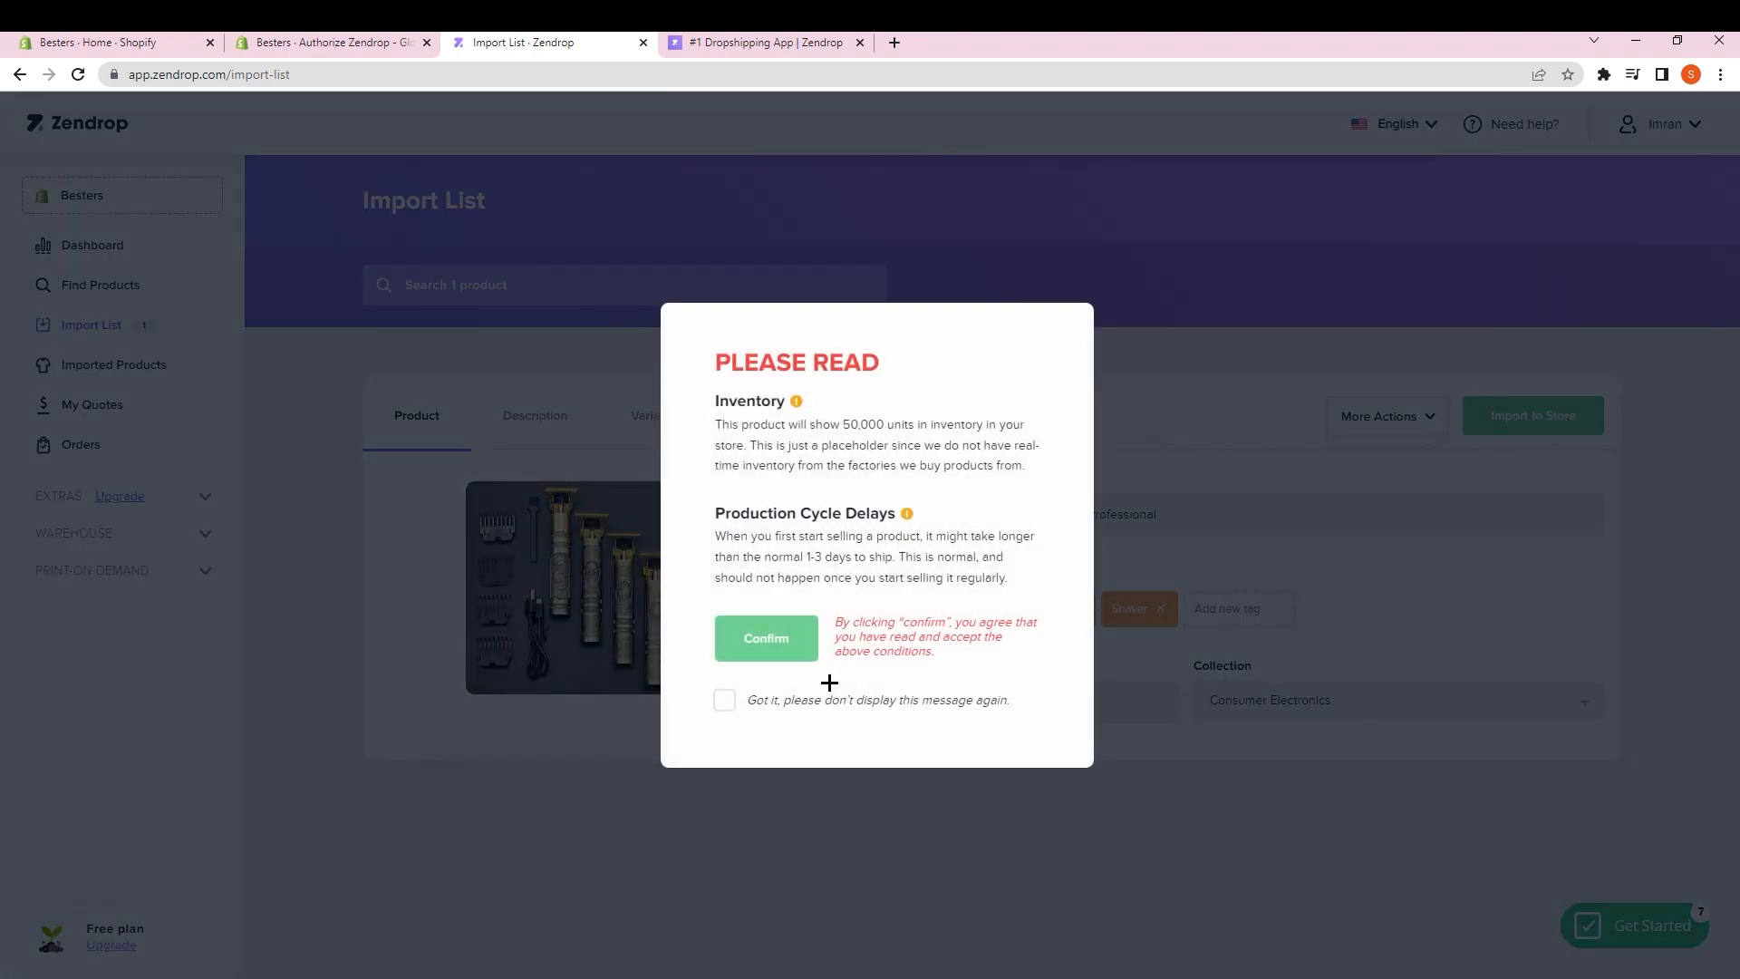
{"action": "left_click", "coordinate": [785, 708]}
{"action": "left_click", "coordinate": [762, 650]}
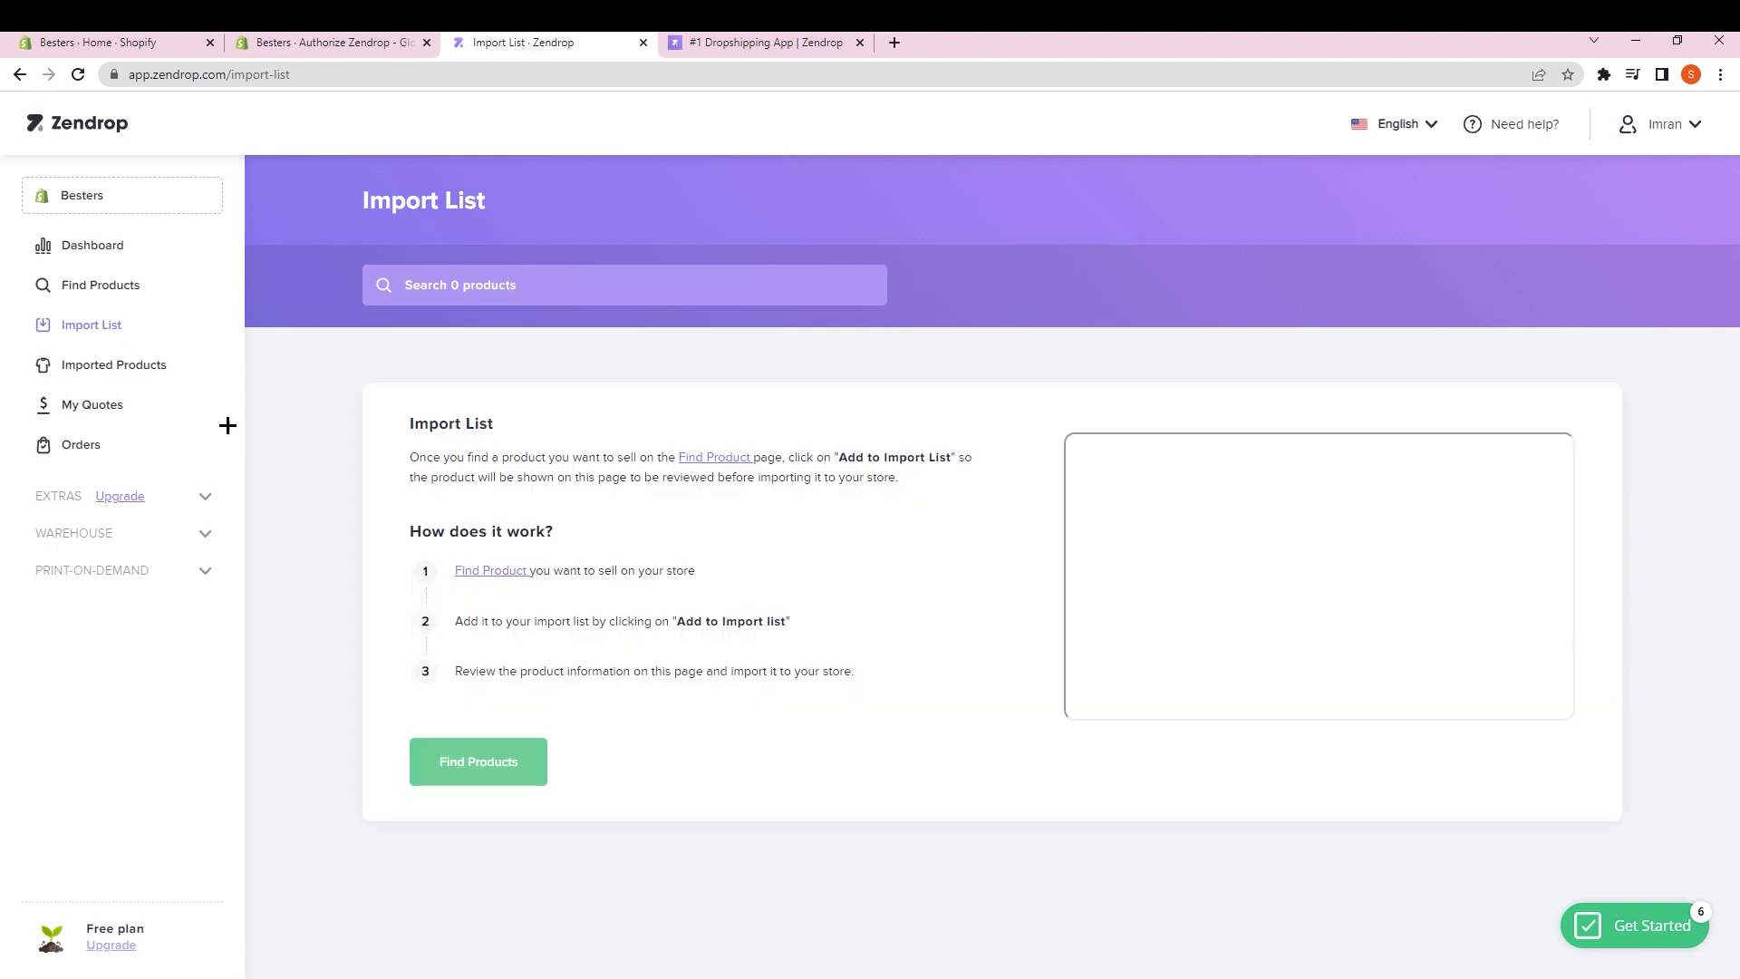
{"action": "left_click", "coordinate": [159, 373]}
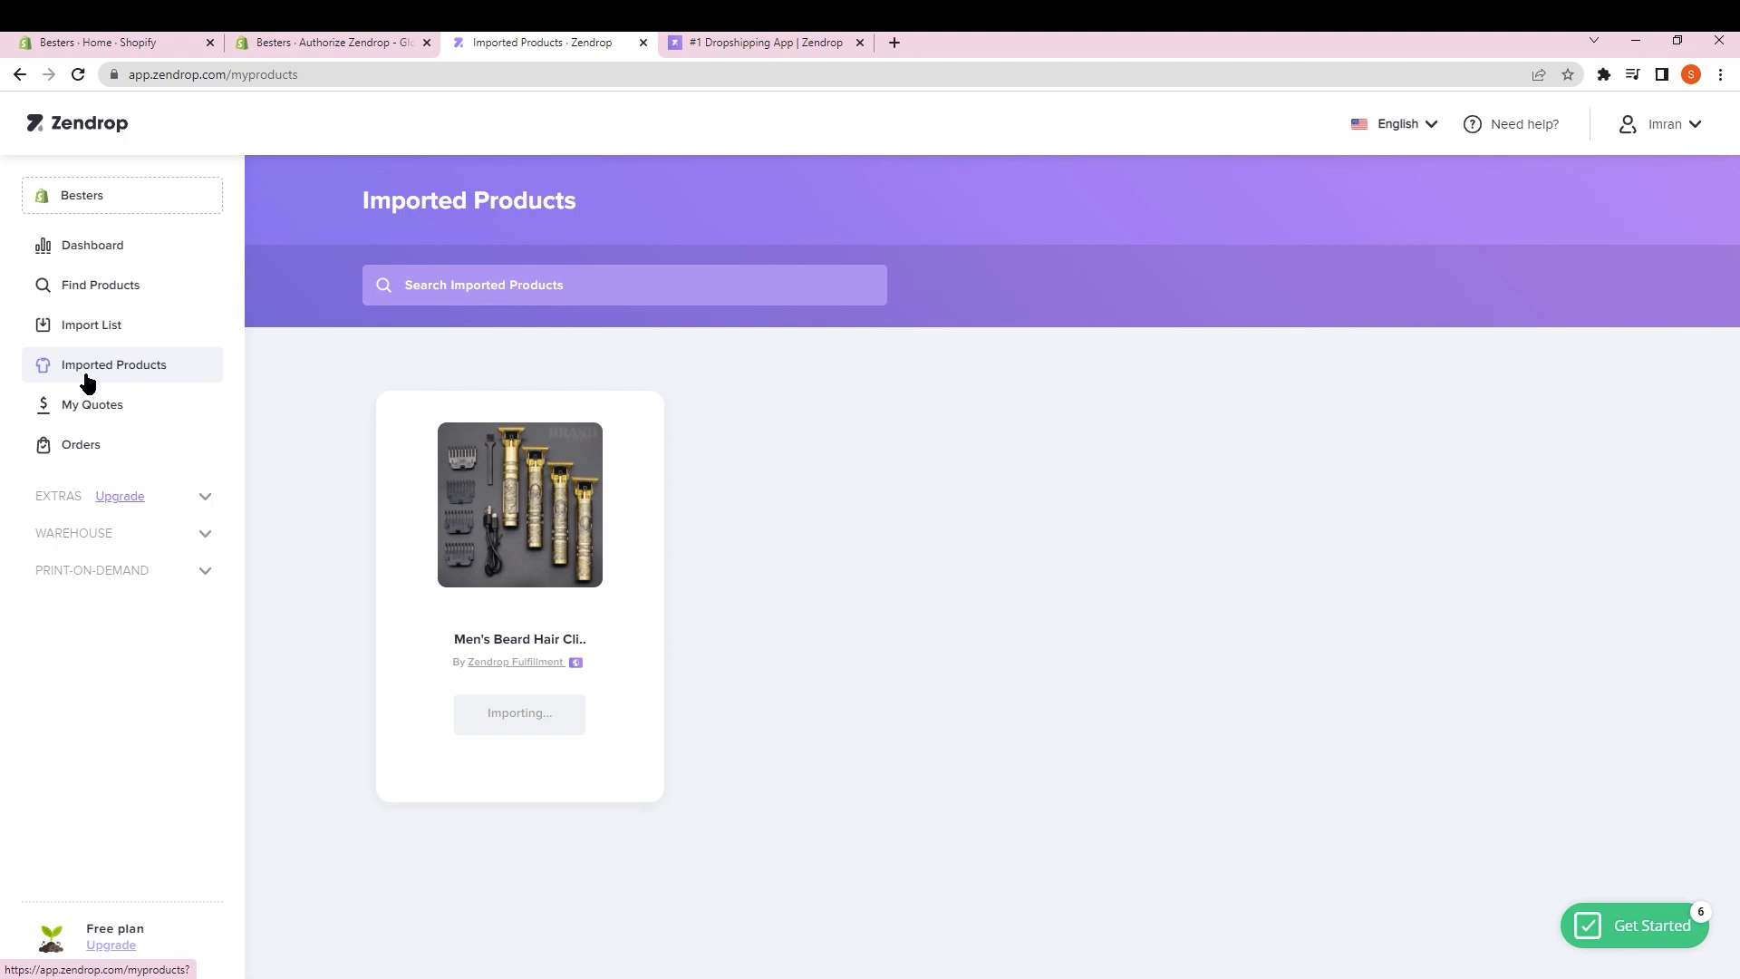
{"action": "mouse_move", "coordinate": [485, 733]}
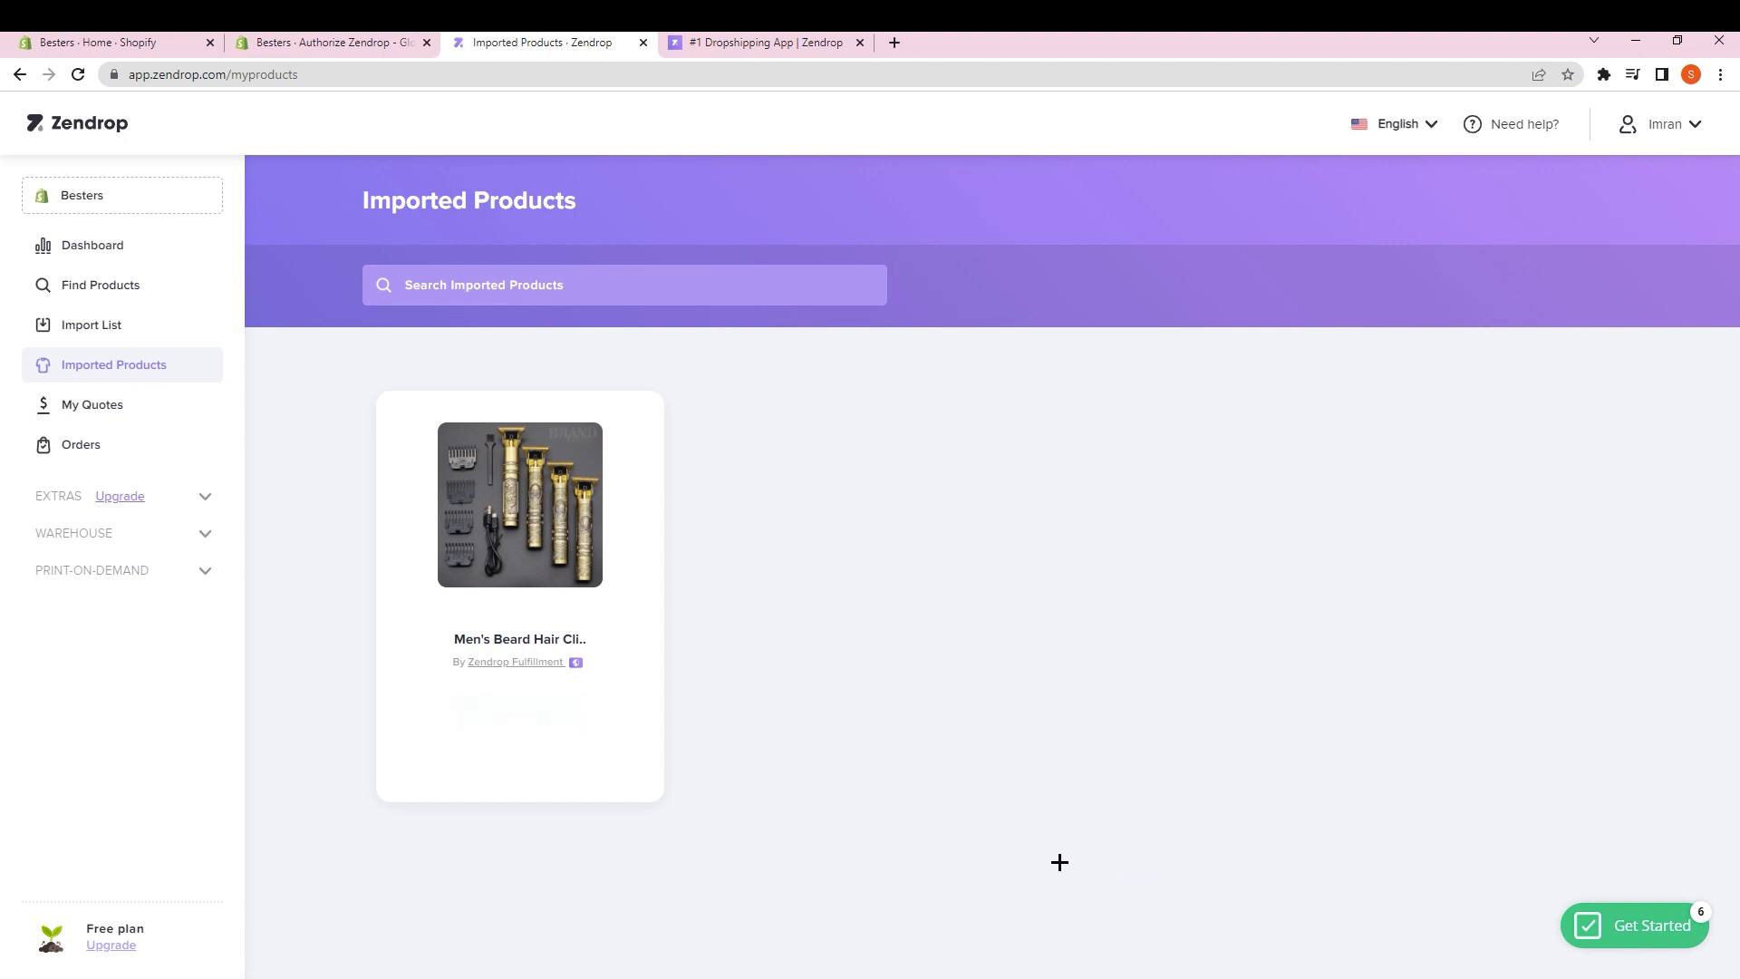
Open the Zendrop plan upgrade page and compare the benefits of the Free, Pro, Plus and Select plans
{"action": "left_click", "coordinate": [110, 945]}
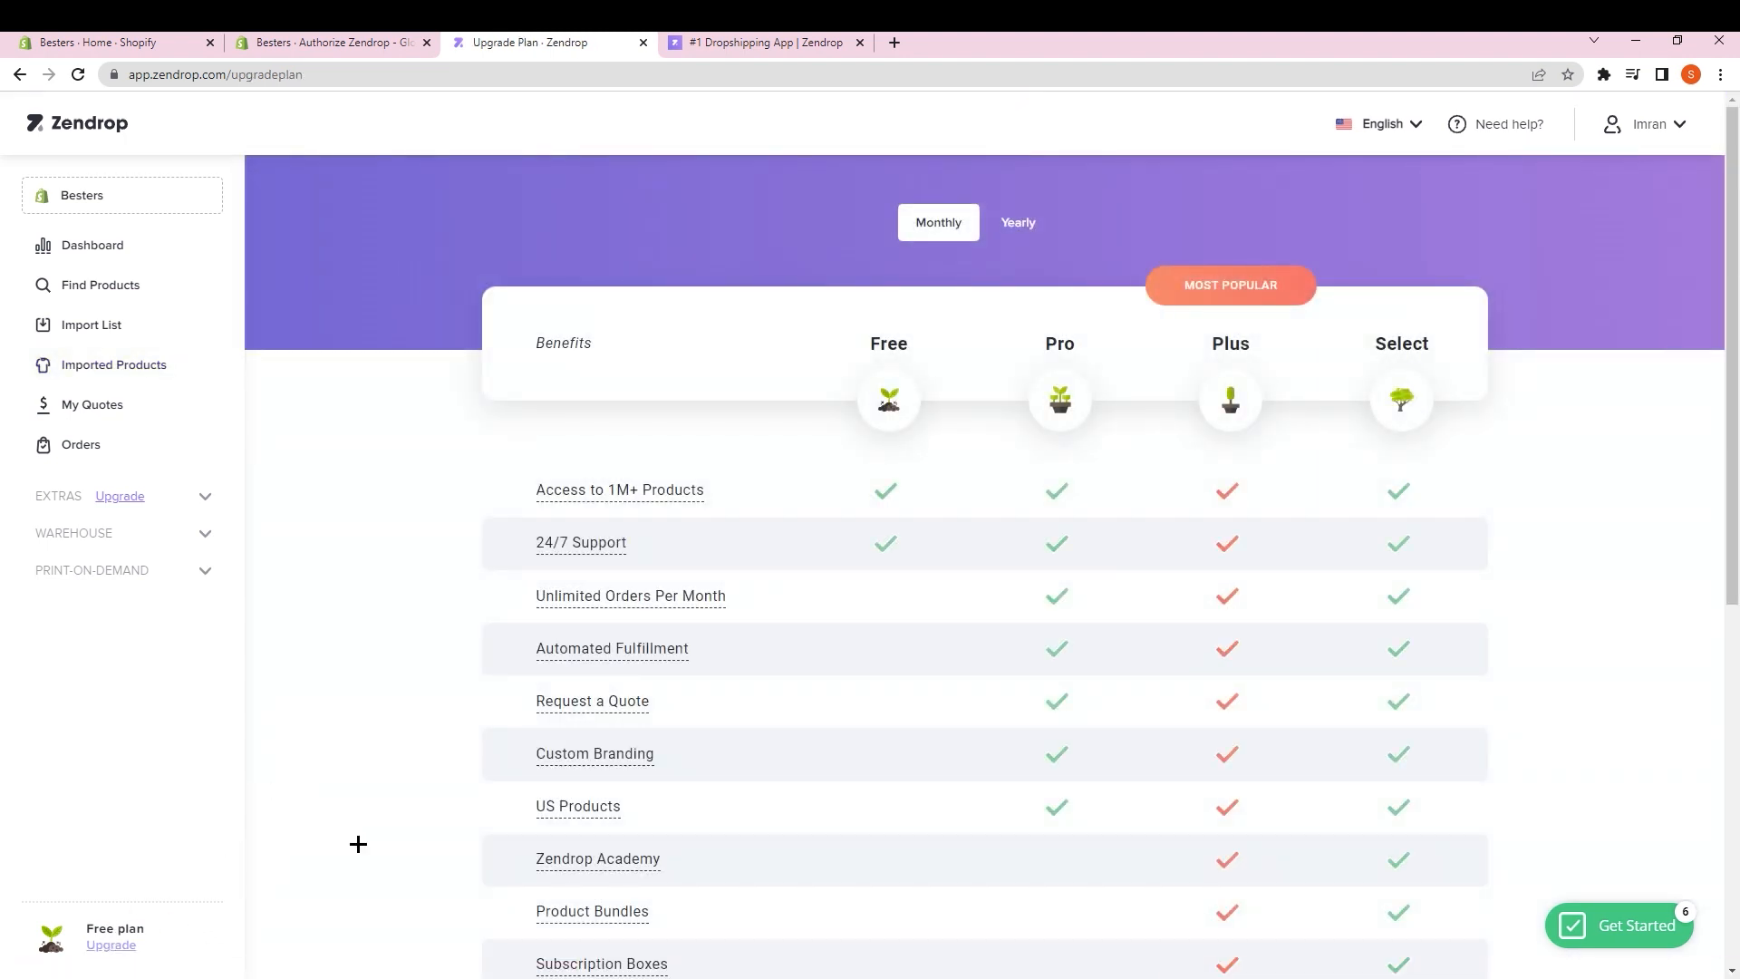
{"action": "scroll", "coordinate": [444, 785], "scroll_direction": "down", "scroll_amount": 2}
{"action": "scroll", "coordinate": [797, 589], "scroll_direction": "up", "scroll_amount": 2}
{"action": "left_click", "coordinate": [1107, 219]}
{"action": "scroll", "coordinate": [1580, 585], "scroll_direction": "down", "scroll_amount": 2}
{"action": "scroll", "coordinate": [1583, 585], "scroll_direction": "up", "scroll_amount": 1}
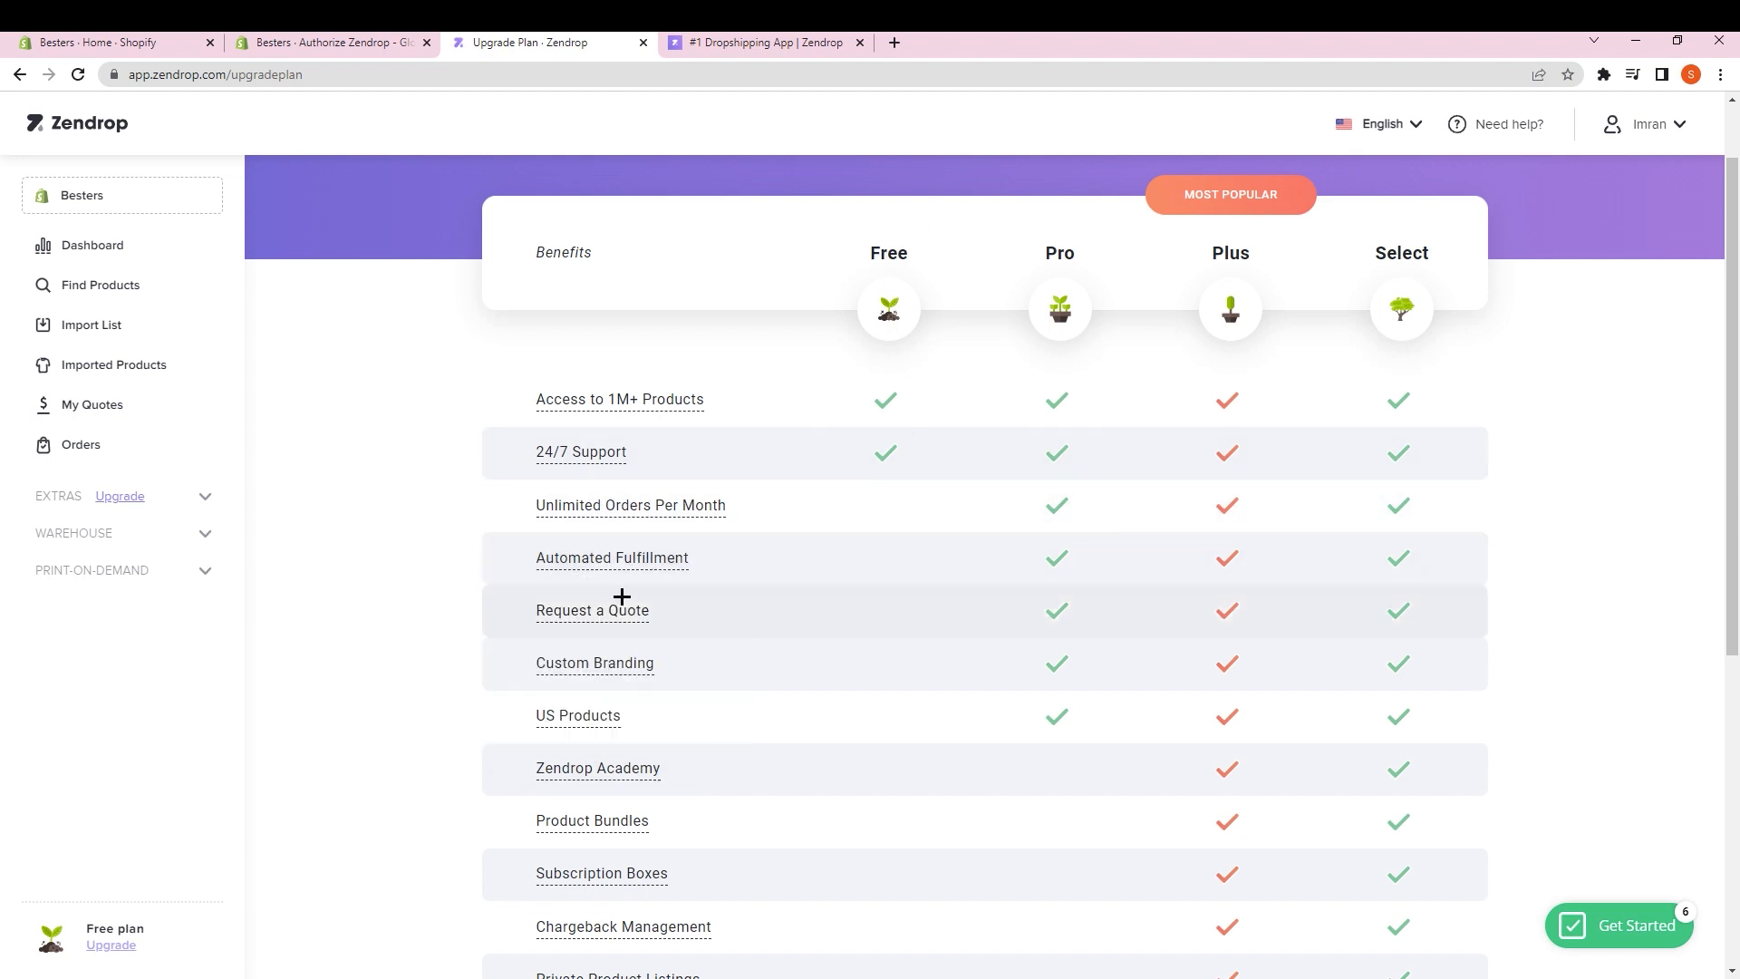
{"action": "mouse_move", "coordinate": [602, 513]}
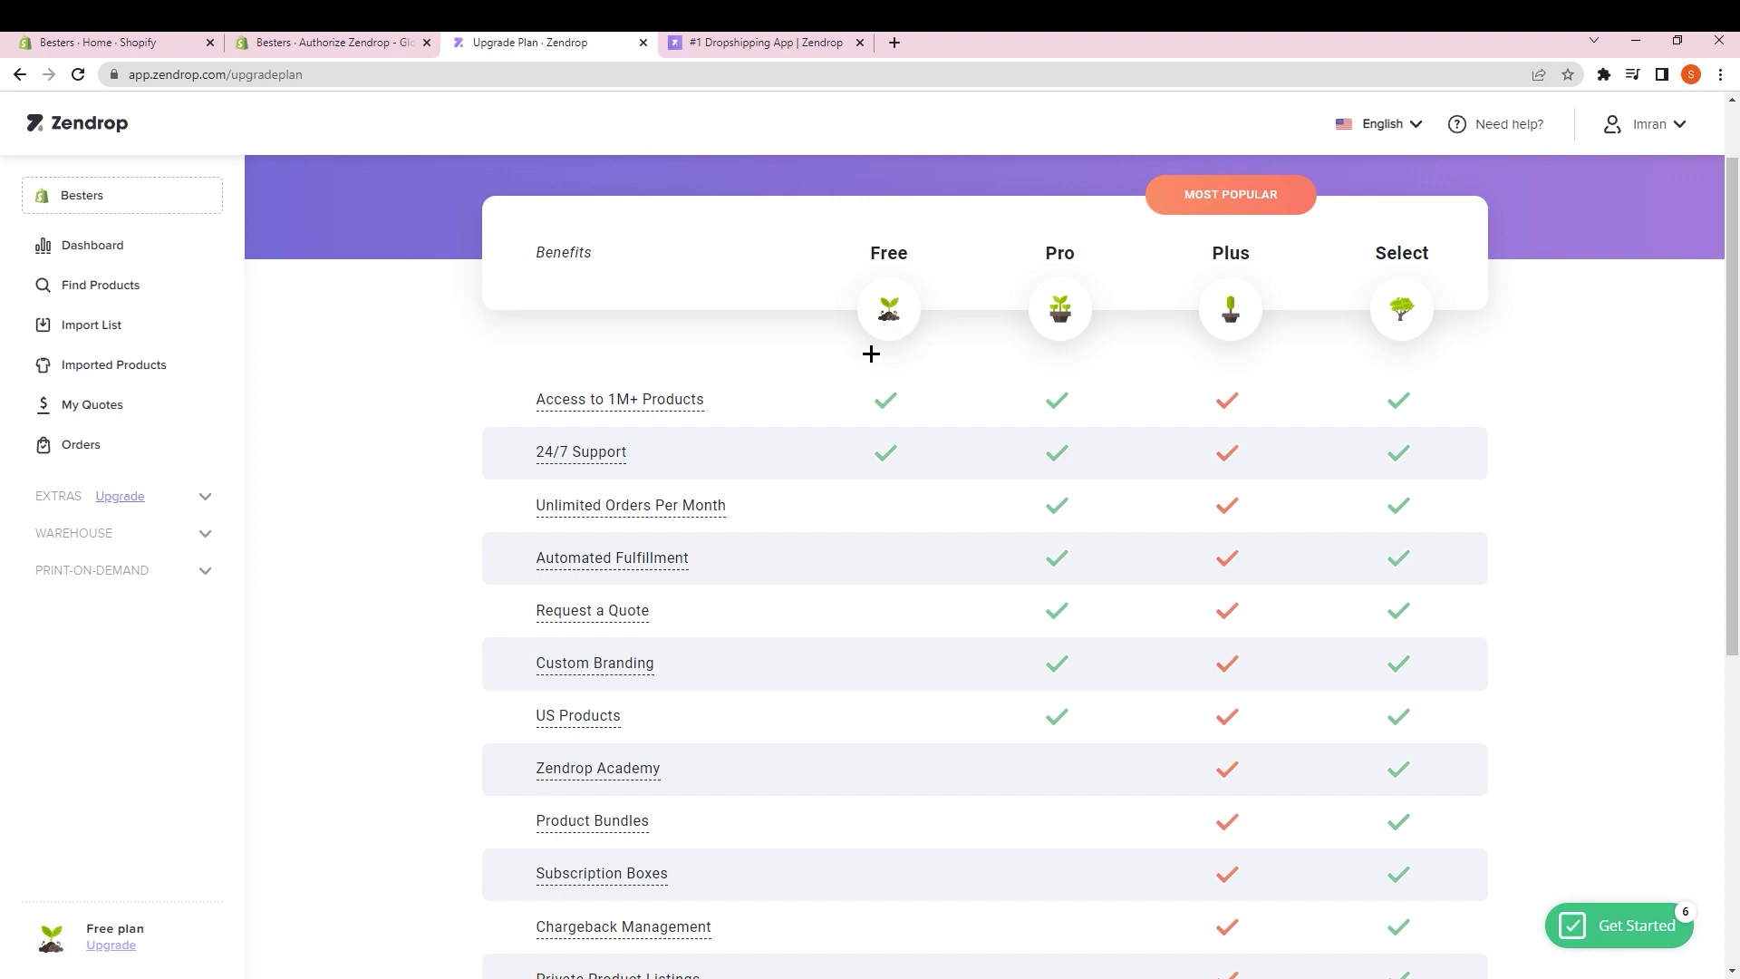
{"action": "scroll", "coordinate": [782, 713], "scroll_direction": "down", "scroll_amount": 1}
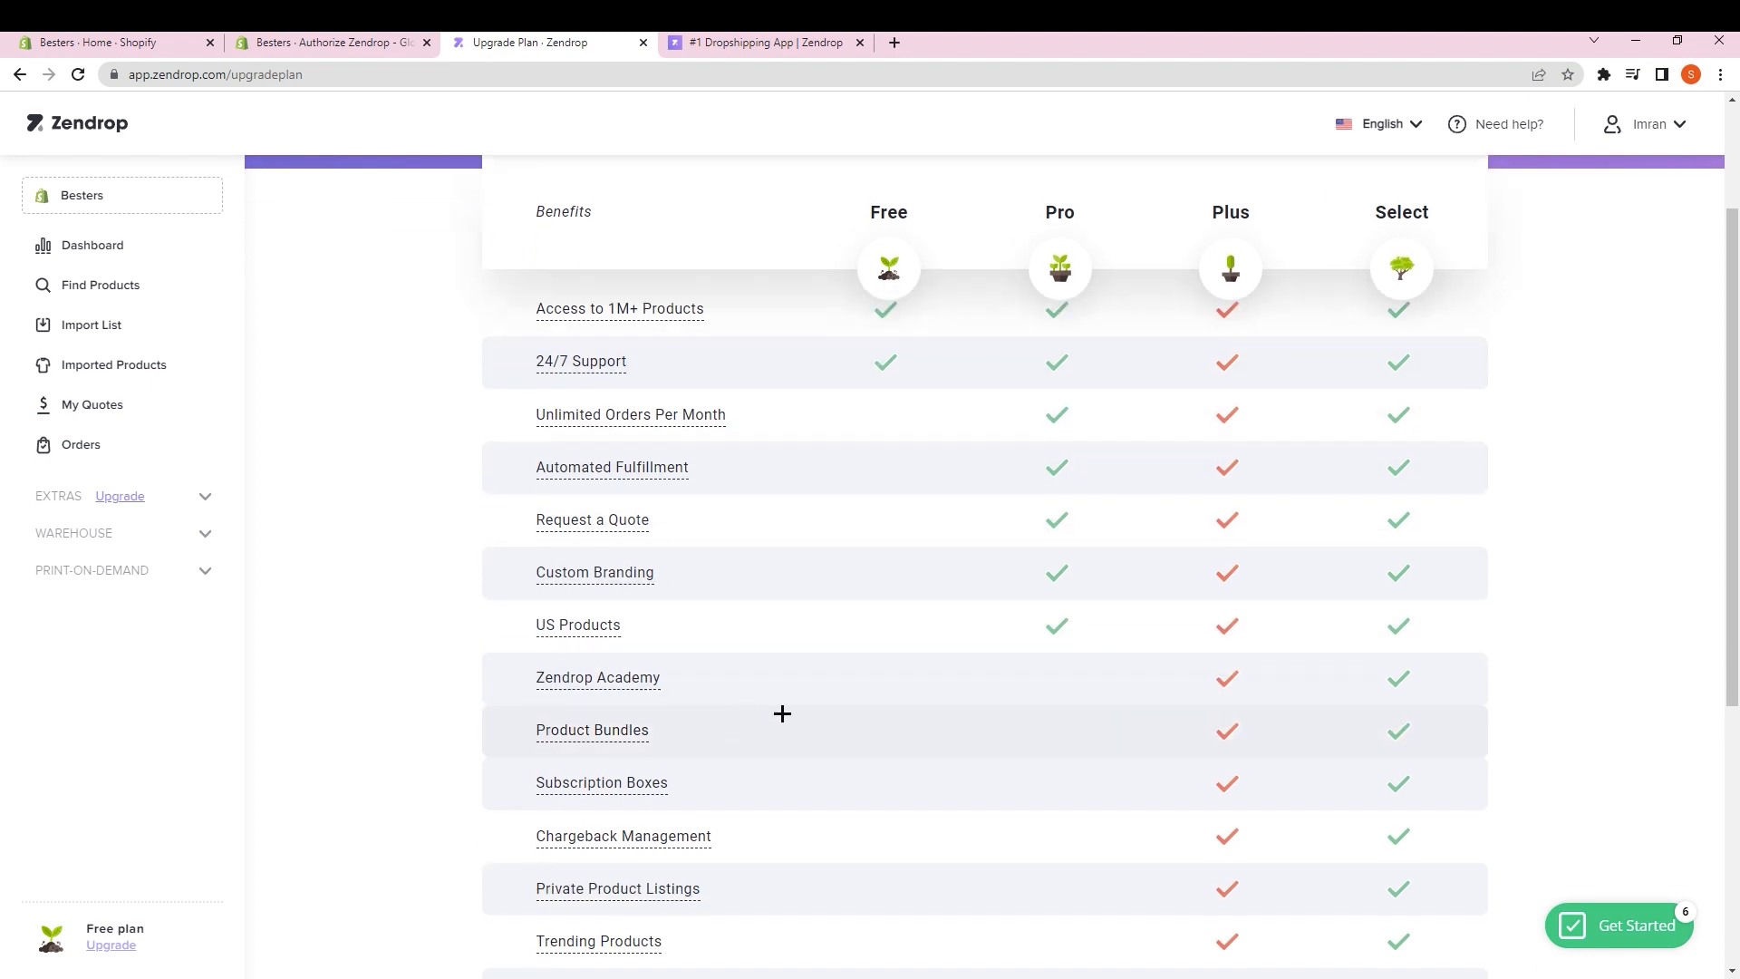
{"action": "scroll", "coordinate": [923, 756], "scroll_direction": "up", "scroll_amount": 2}
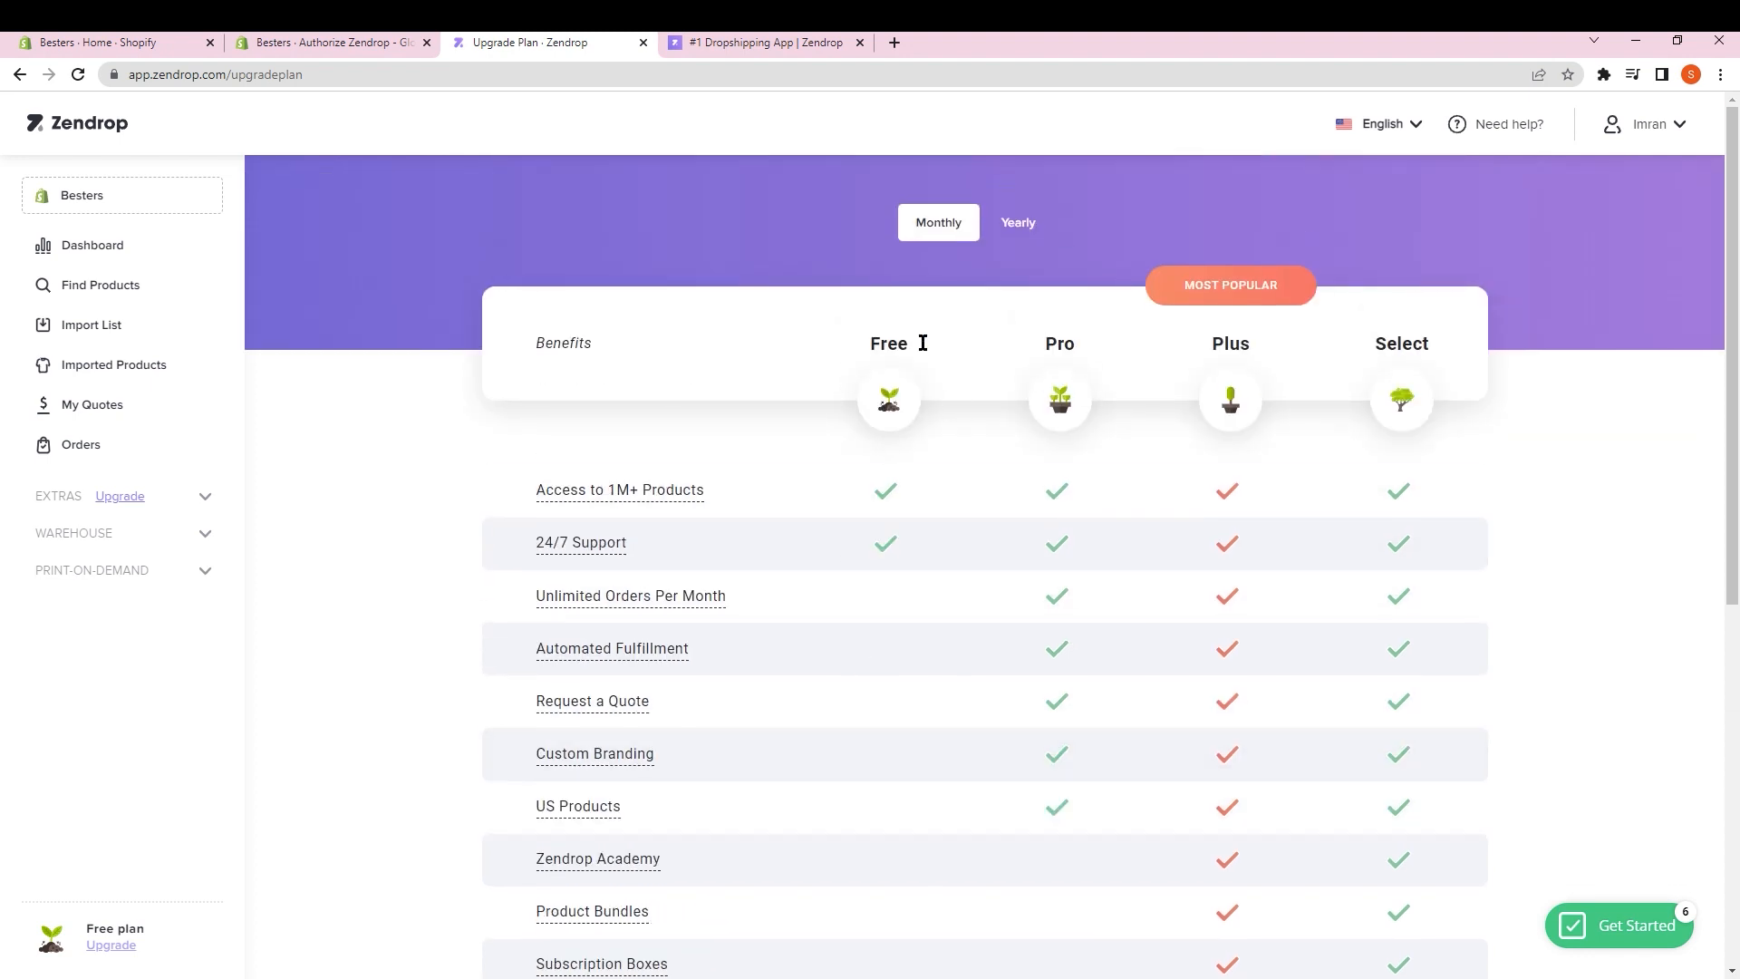
{"action": "scroll", "coordinate": [885, 459], "scroll_direction": "down", "scroll_amount": 1}
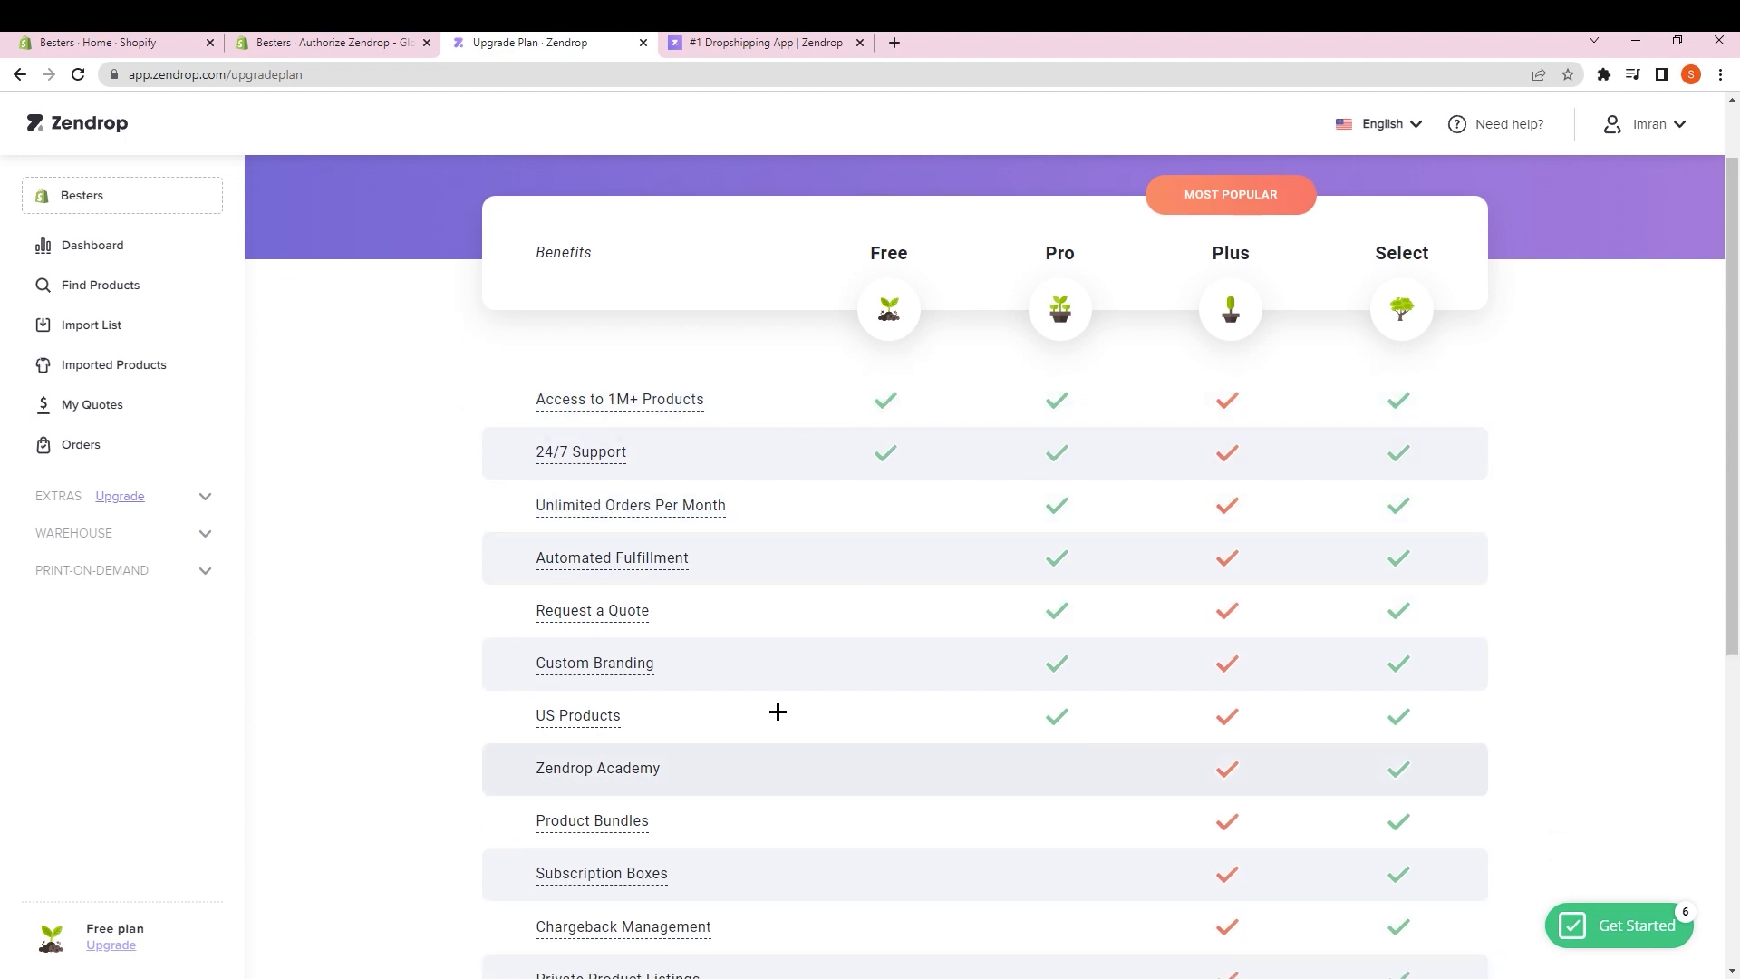
Examine the monthly prices, free trial offers and remaining benefits at the end of the plan comparison
{"action": "scroll", "coordinate": [778, 711], "scroll_direction": "down", "scroll_amount": 6}
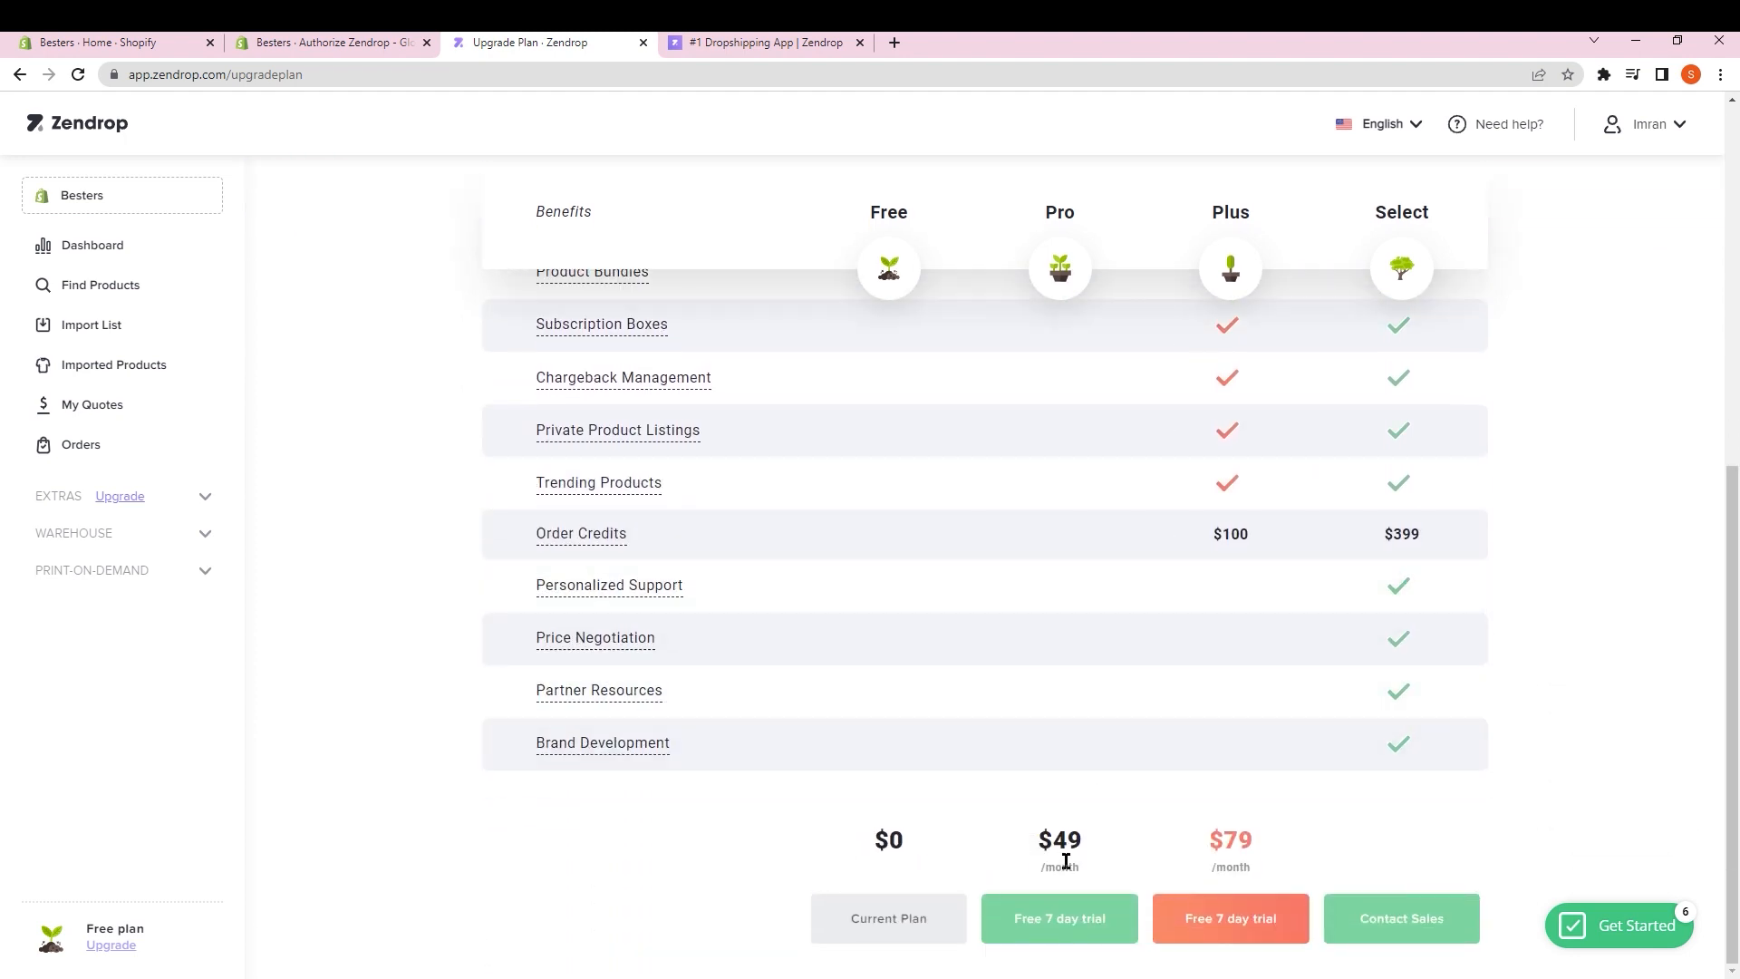
{"action": "scroll", "coordinate": [1373, 915], "scroll_direction": "up", "scroll_amount": 2}
{"action": "scroll", "coordinate": [855, 858], "scroll_direction": "down", "scroll_amount": 2}
{"action": "scroll", "coordinate": [1084, 812], "scroll_direction": "up", "scroll_amount": 2}
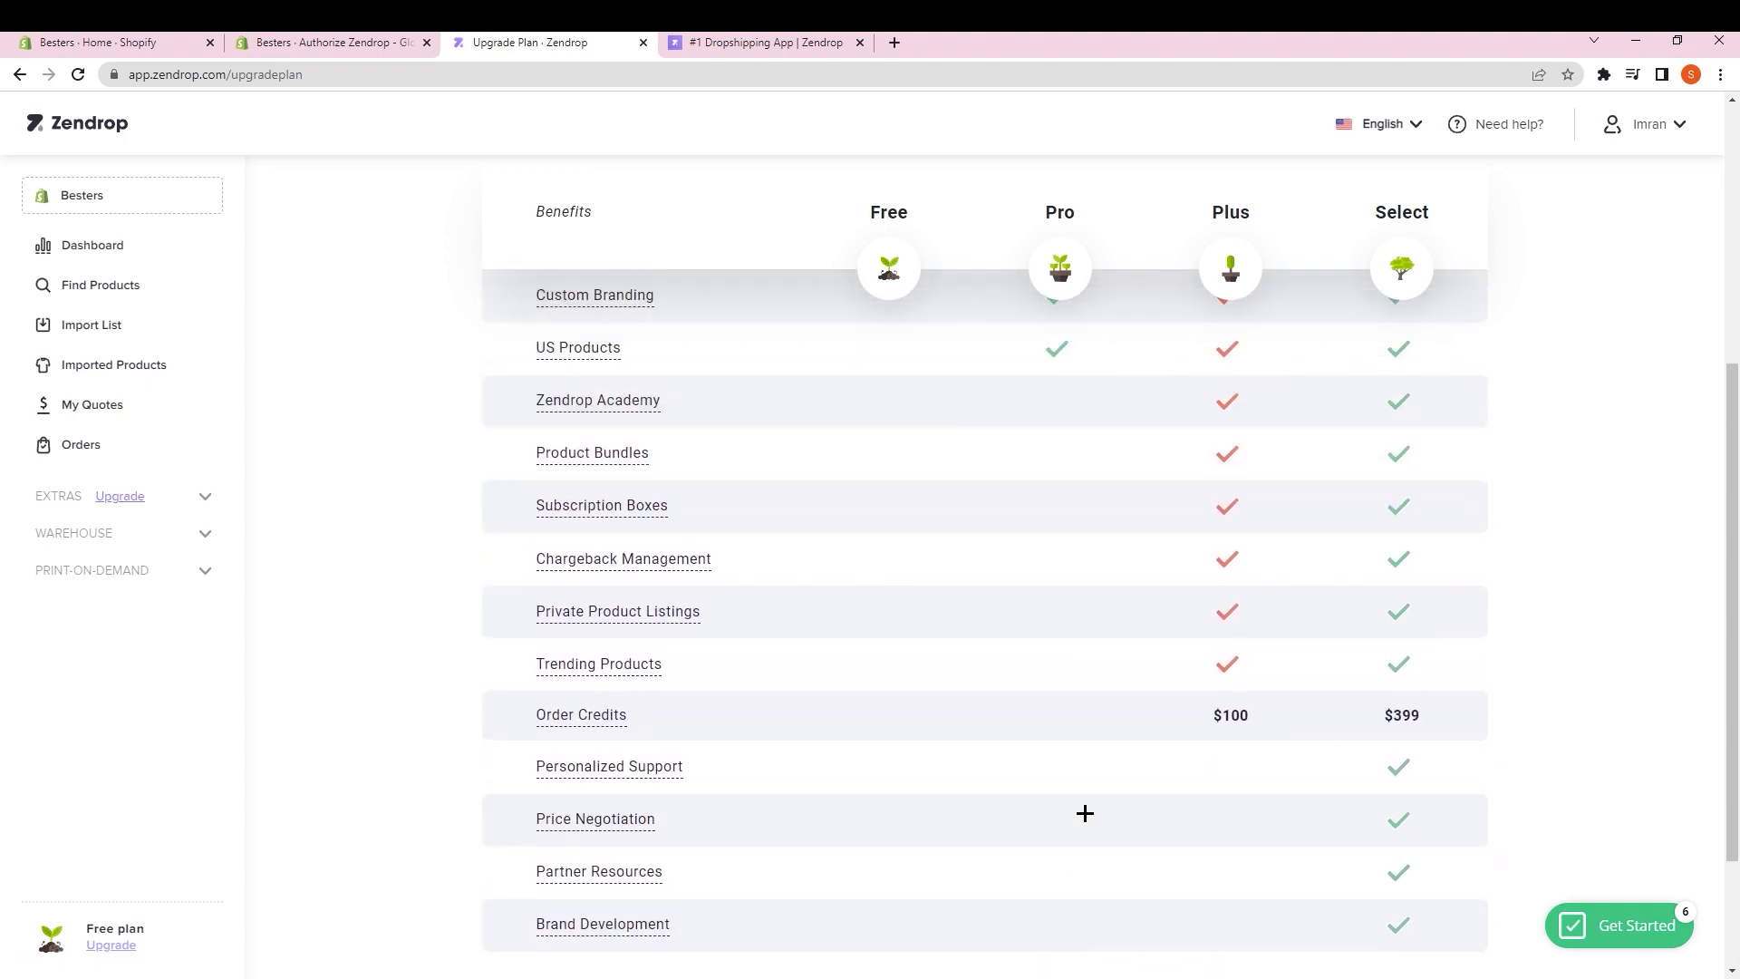
{"action": "scroll", "coordinate": [1083, 812], "scroll_direction": "up", "scroll_amount": 4}
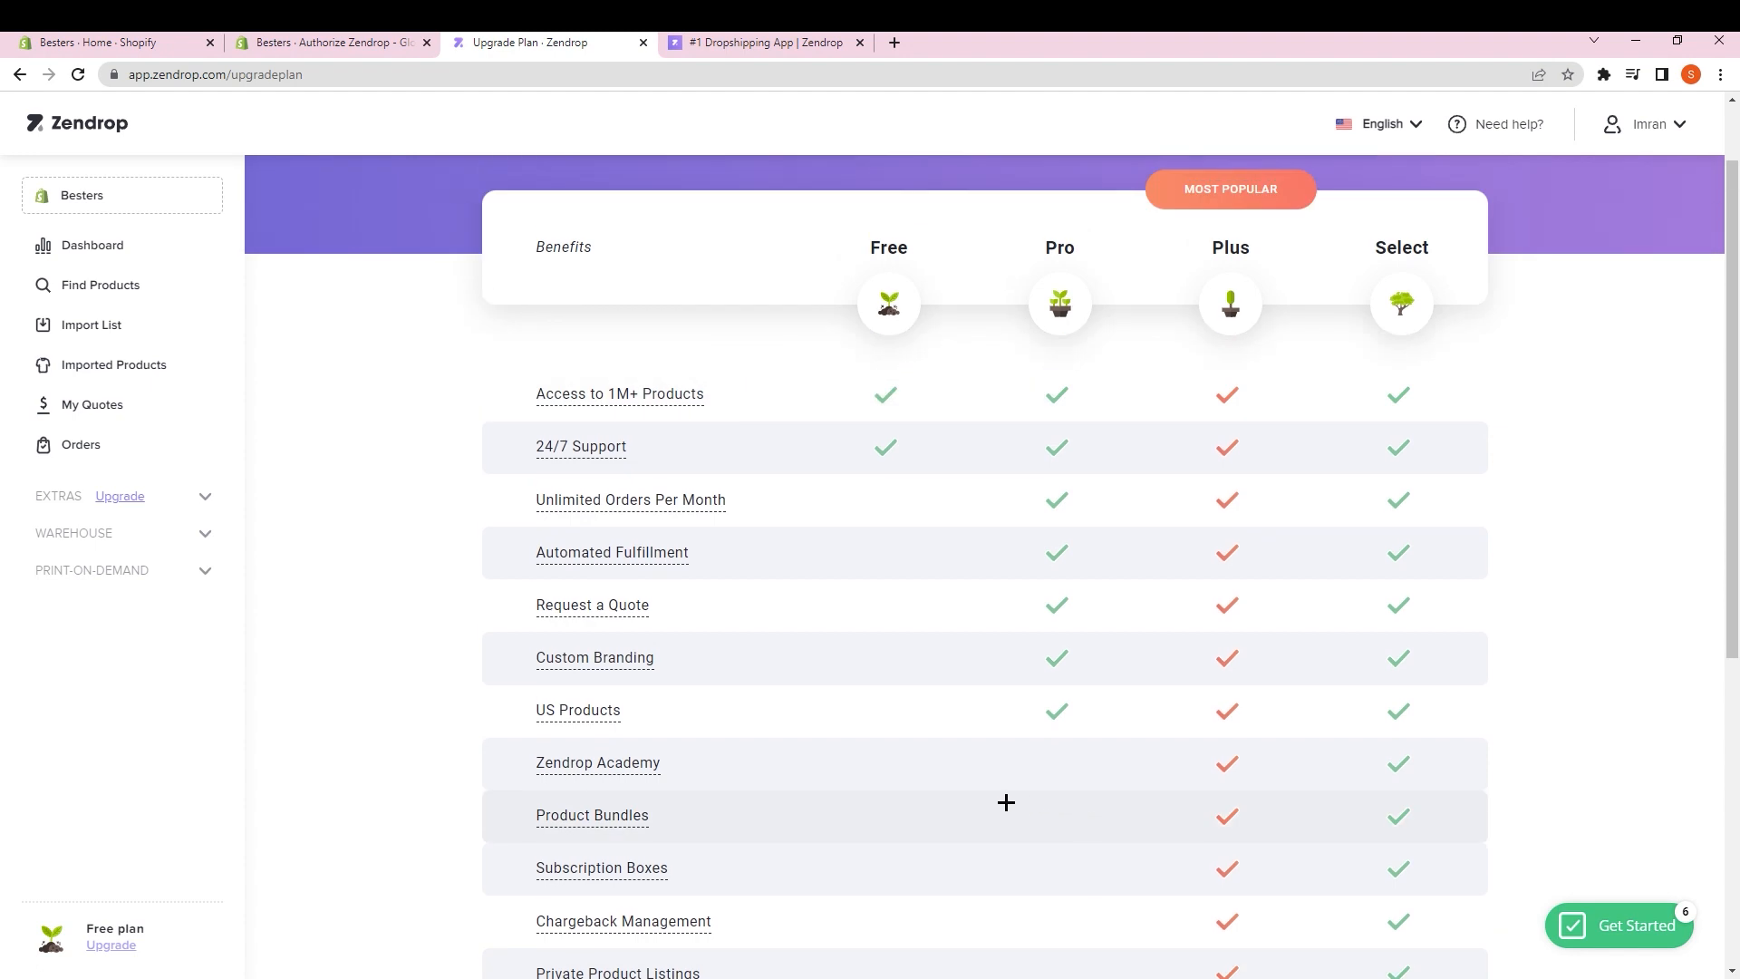
{"action": "scroll", "coordinate": [1030, 782], "scroll_direction": "down", "scroll_amount": 1}
{"action": "scroll", "coordinate": [1032, 782], "scroll_direction": "down", "scroll_amount": 3}
{"action": "scroll", "coordinate": [1079, 773], "scroll_direction": "up", "scroll_amount": 4}
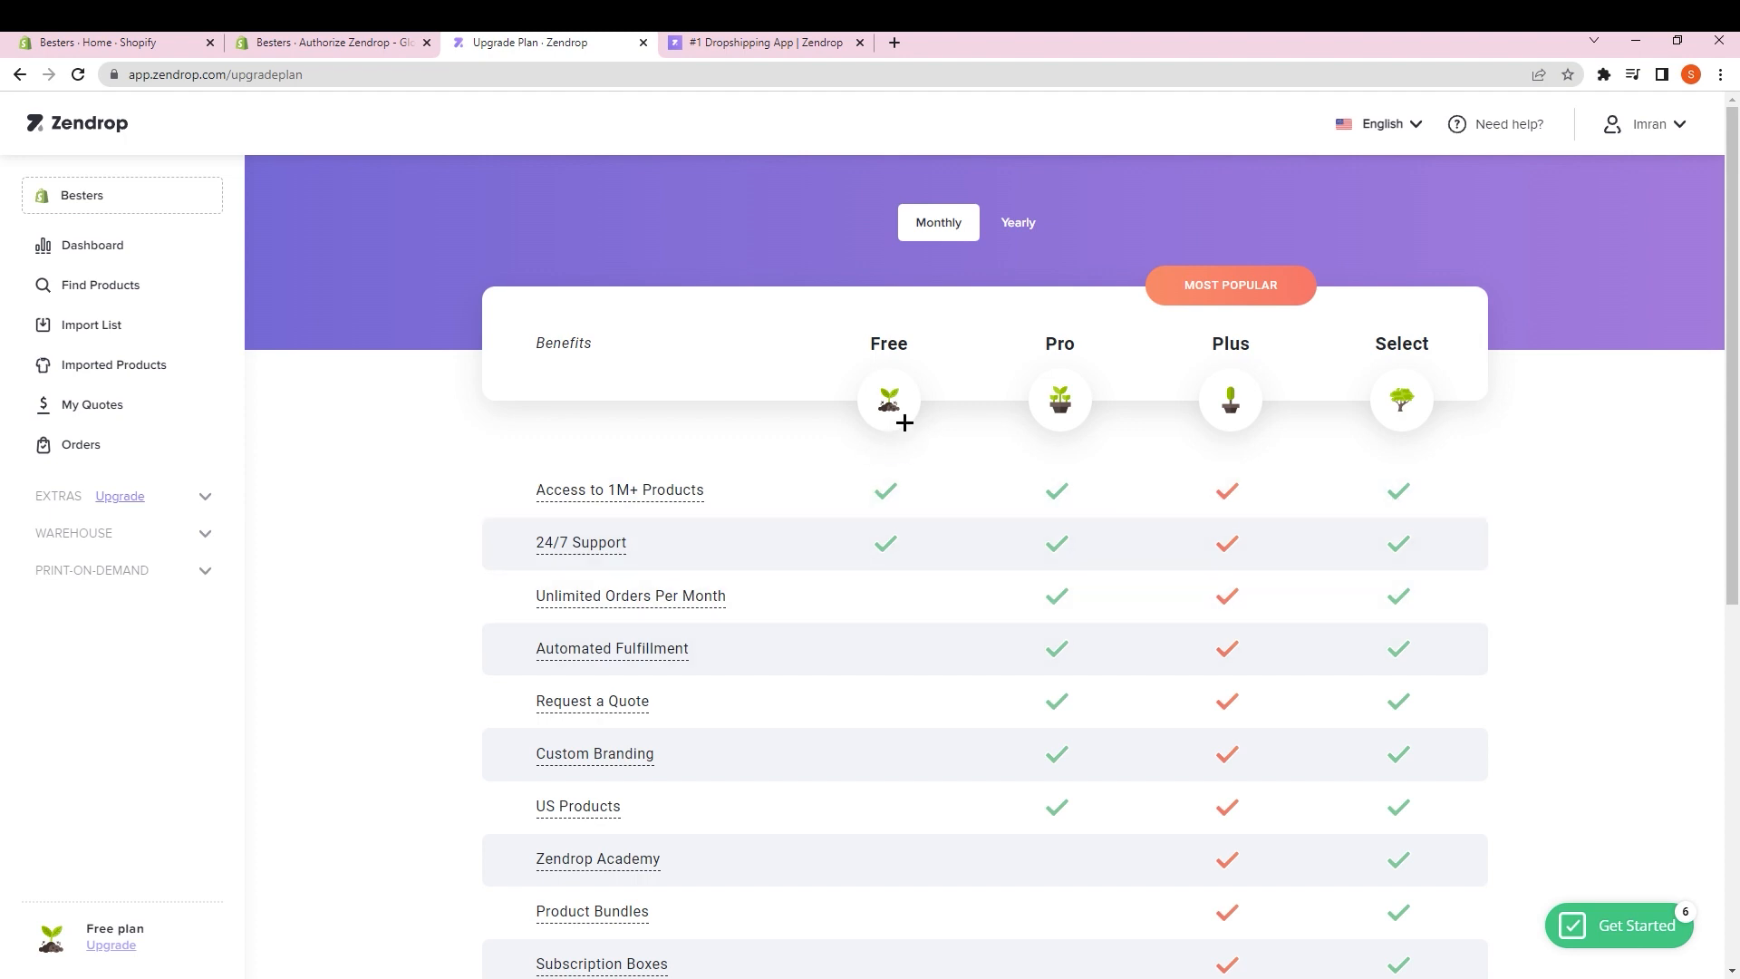
Leave the plan comparison and return to the Zendrop dashboard
{"action": "left_click_drag", "start_coordinate": [1054, 350], "coordinate": [1417, 361]}
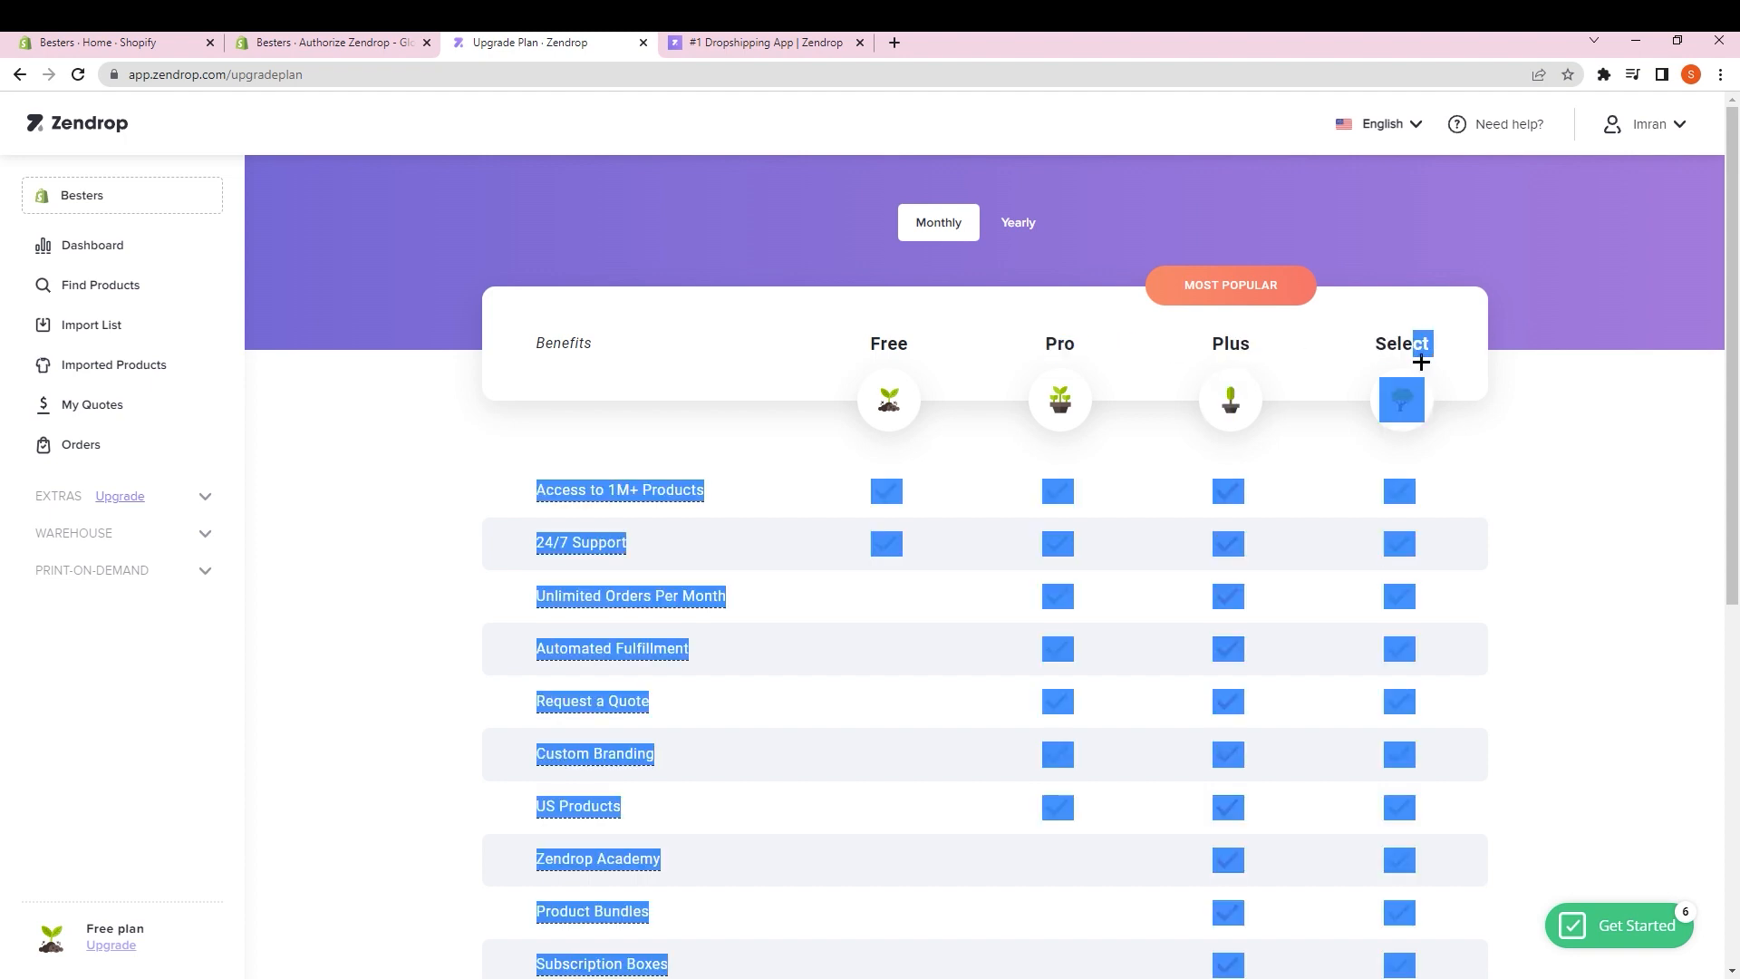
{"action": "left_click", "coordinate": [330, 418]}
{"action": "left_click", "coordinate": [146, 246]}
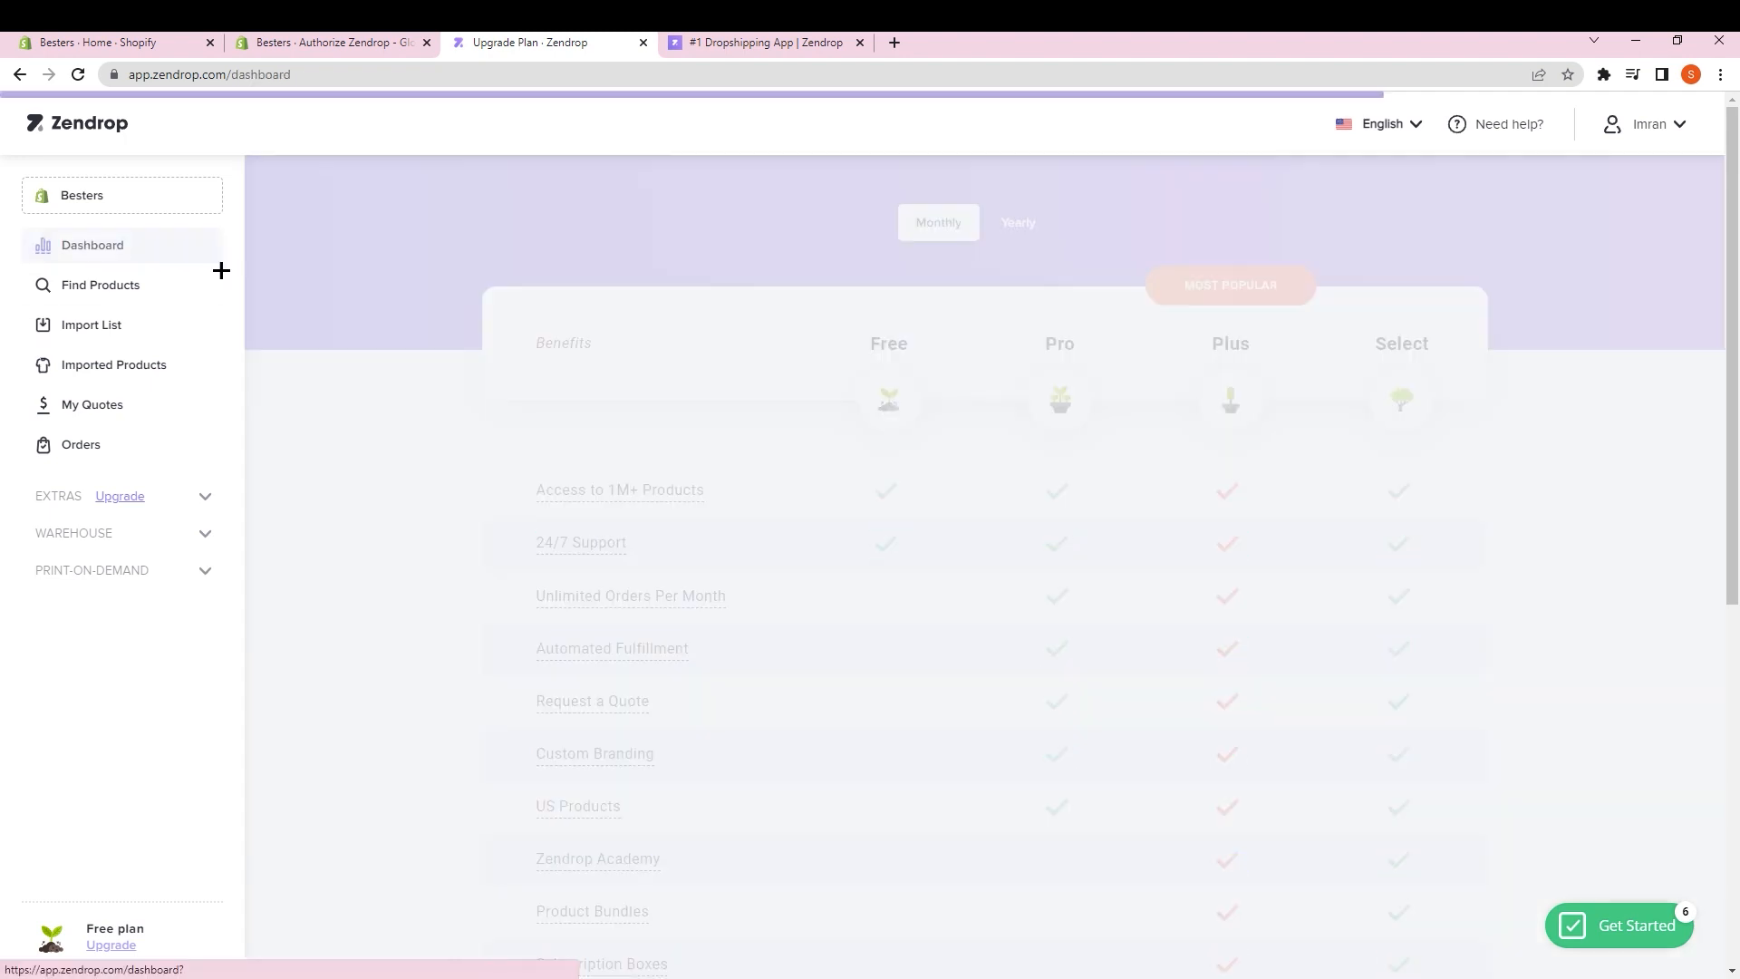